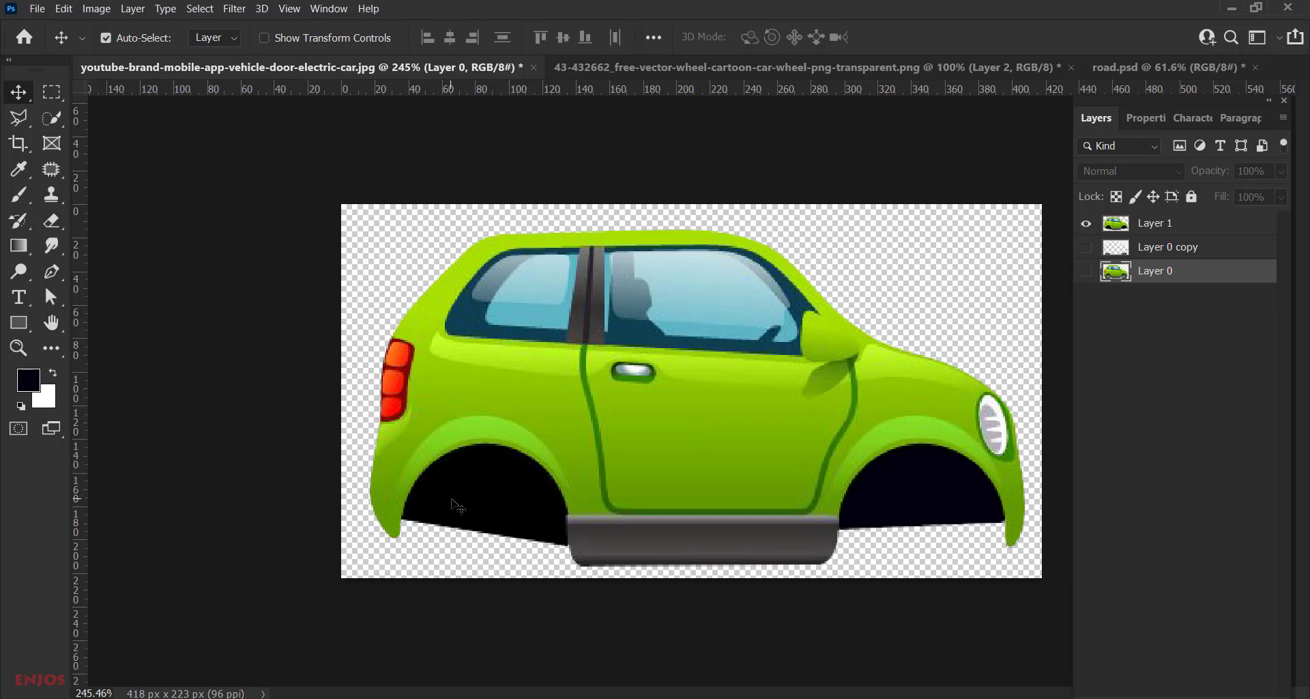
Step: Review the wheel image, switch to the road.psd document, and display it in full-screen mode with the menu bar
click(762, 69)
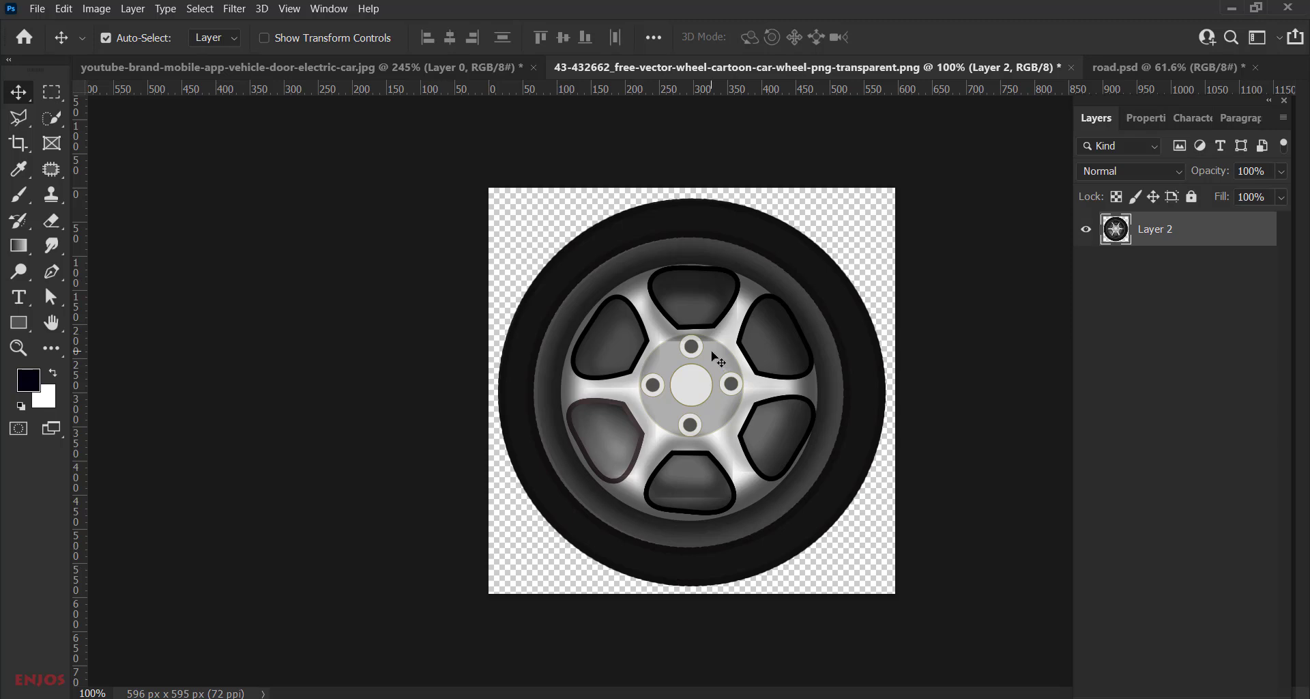
click(1197, 71)
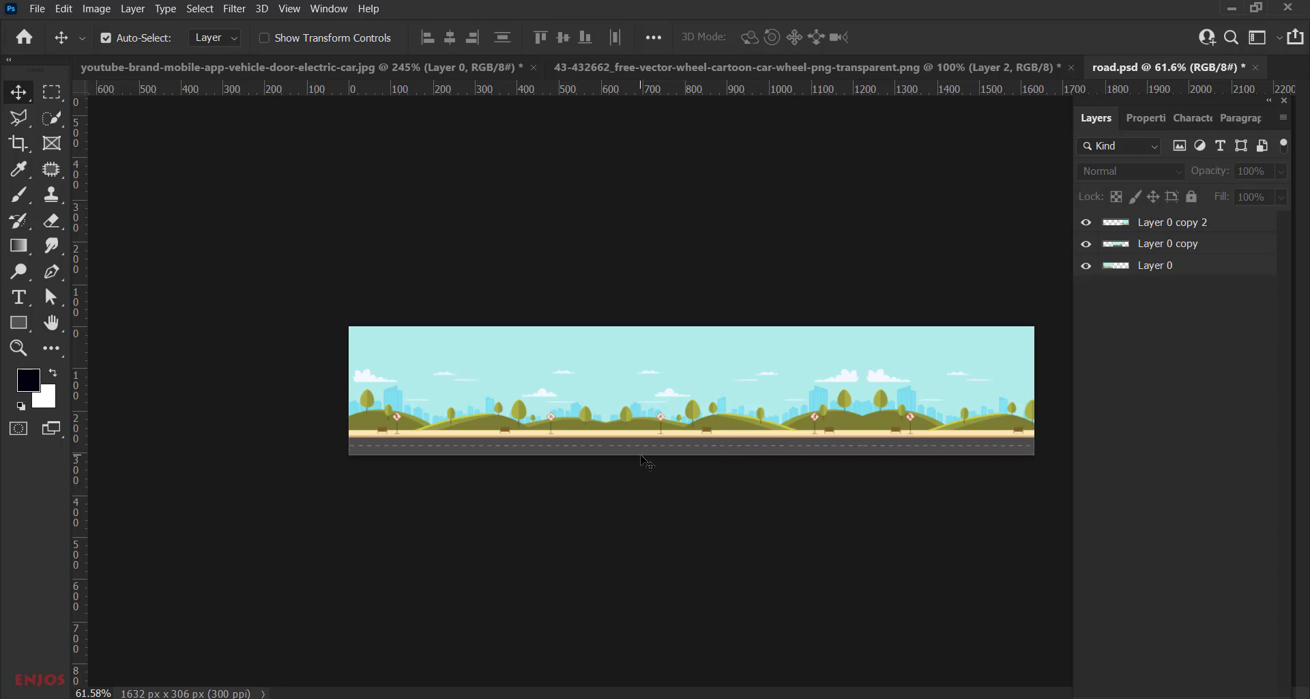
scroll(638, 456, up, 3)
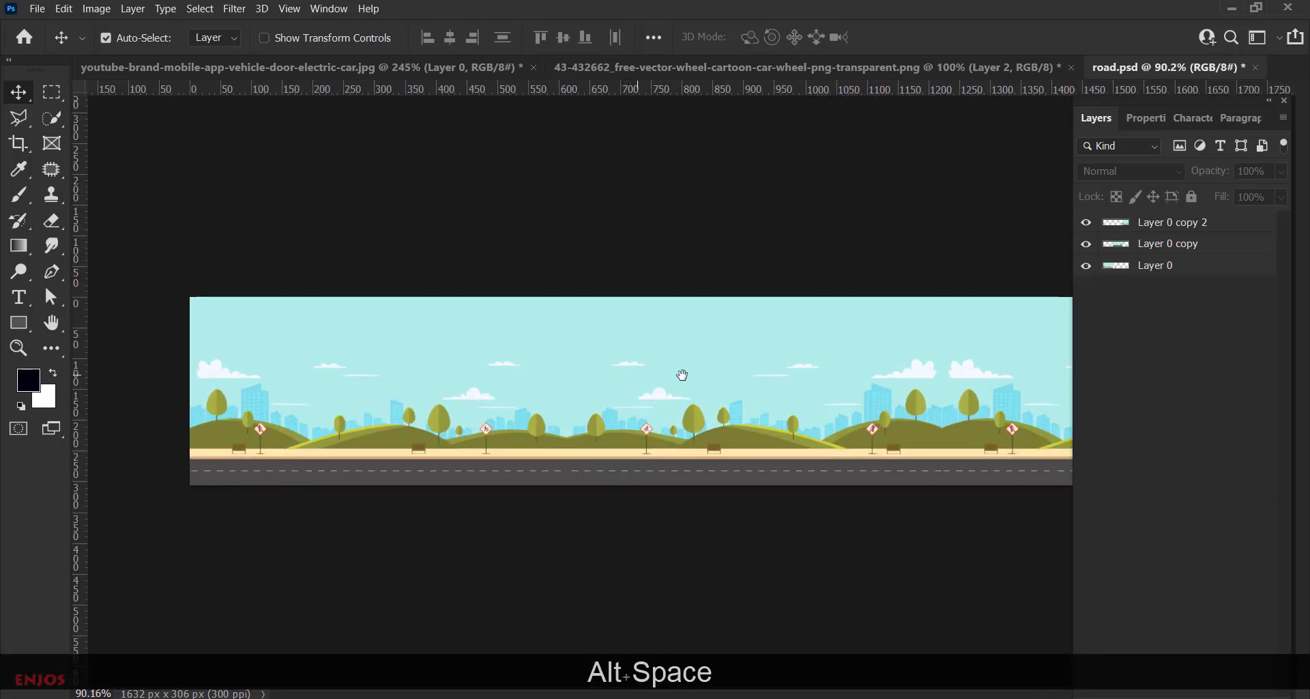
key(f)
key(f)
drag(810, 389, 730, 423)
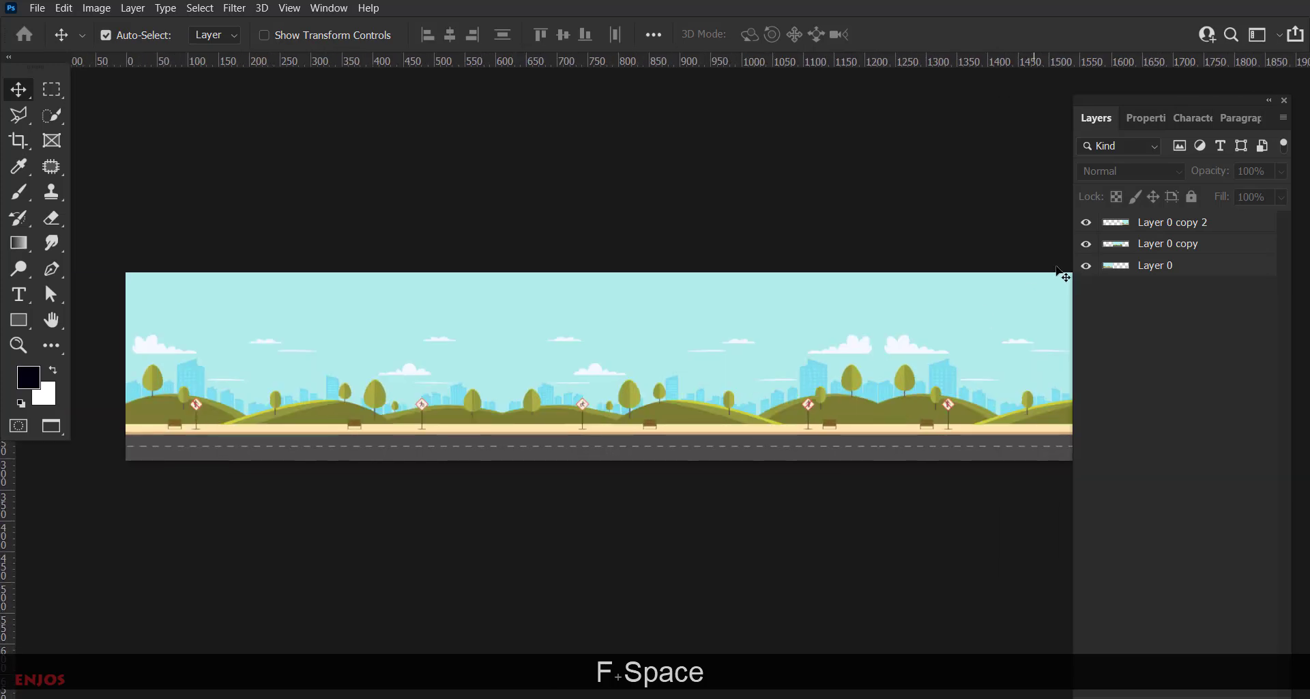
Step: Hide Layer 0 copy 2 and Layer 0 copy so only the first road scene piece shows
click(1086, 222)
click(1087, 246)
drag(988, 346, 373, 405)
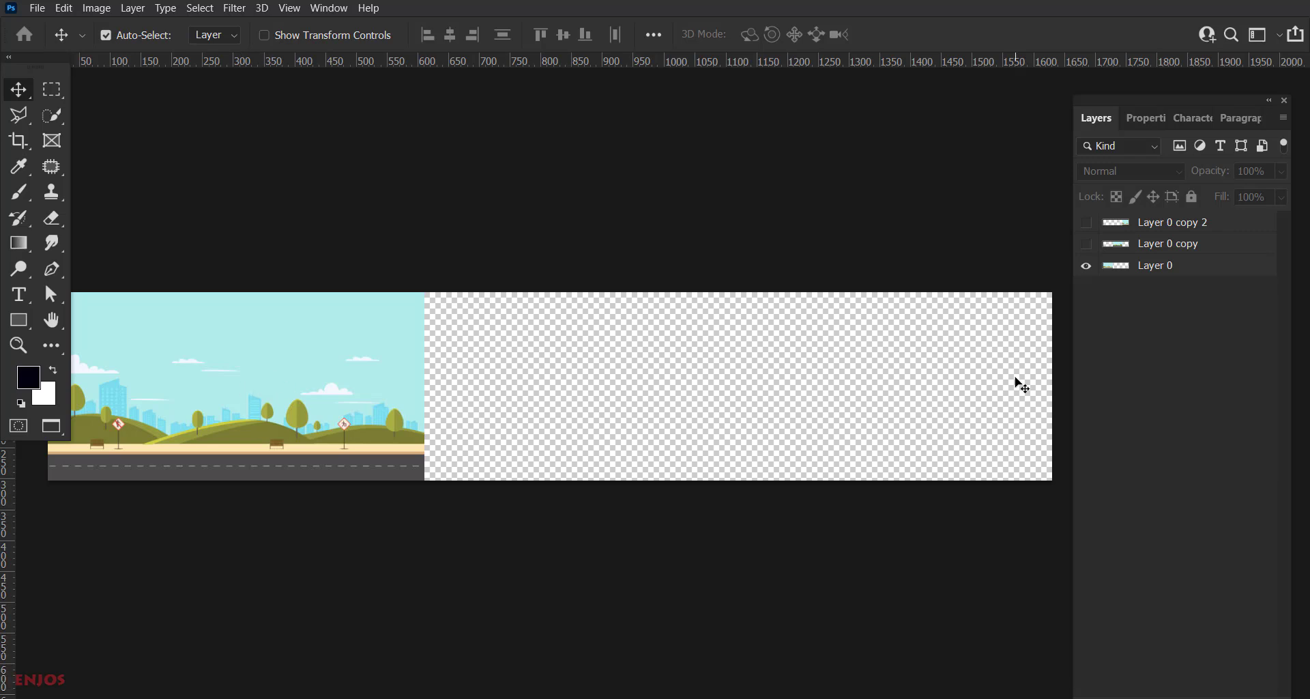
drag(778, 409, 718, 387)
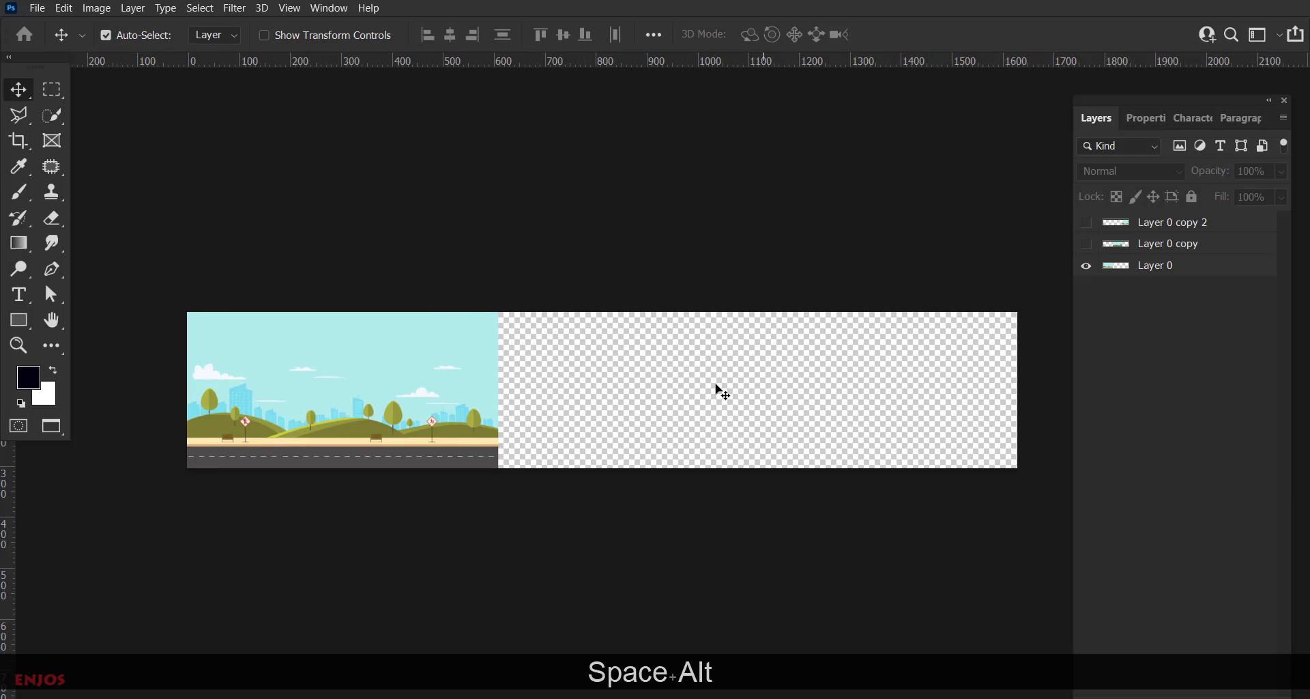
Step: Extend the canvas to the right with the Crop tool to a width of about 3450 px
key(c)
scroll(512, 398, down, 1)
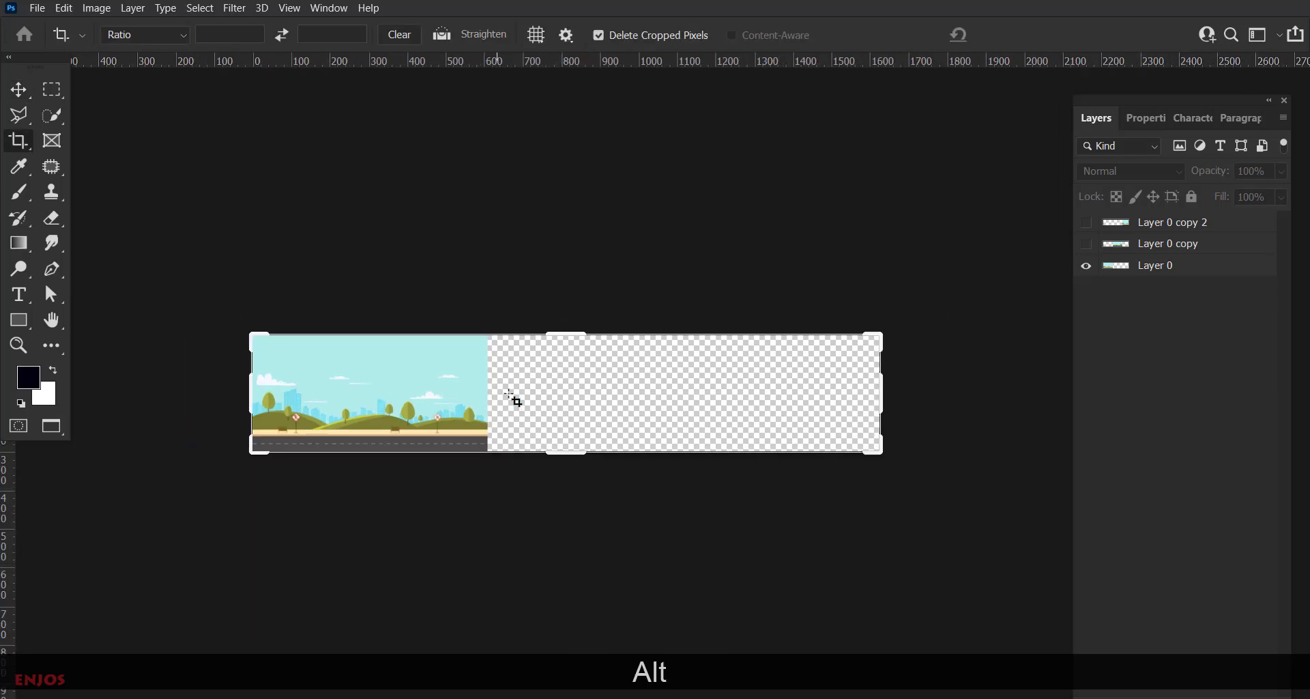
drag(880, 402, 1230, 386)
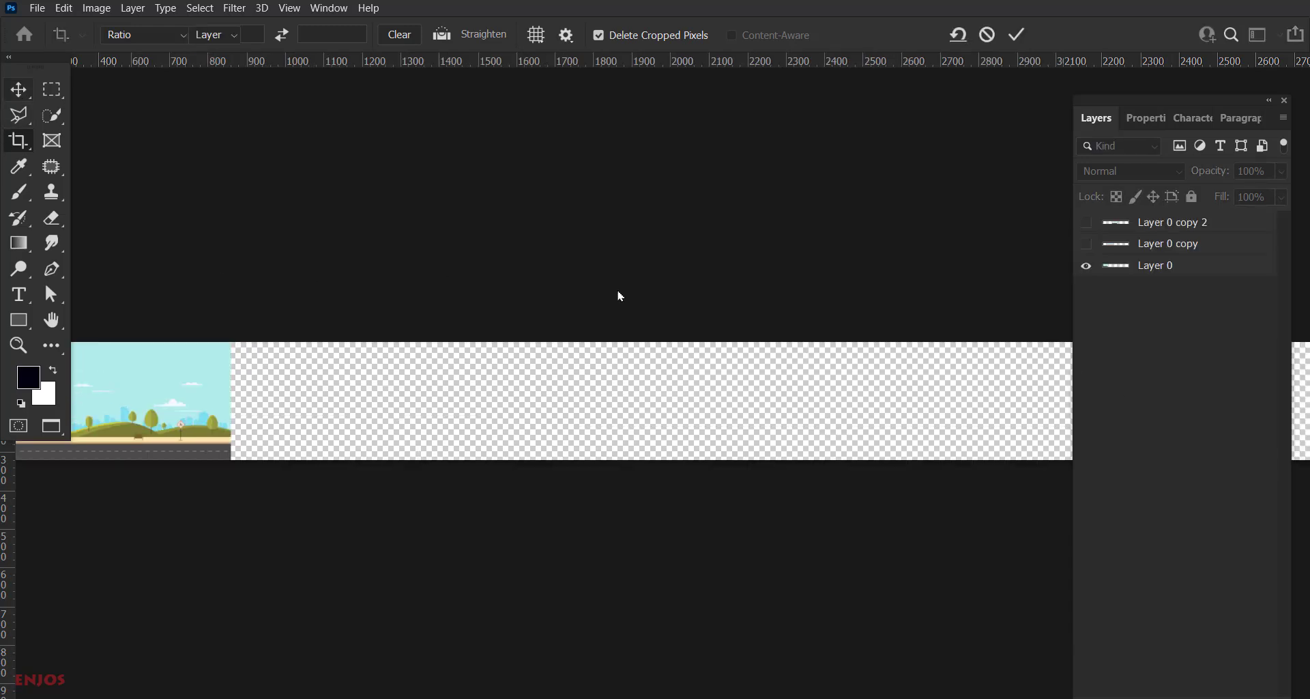
key(Return)
key(v)
drag(334, 427, 551, 423)
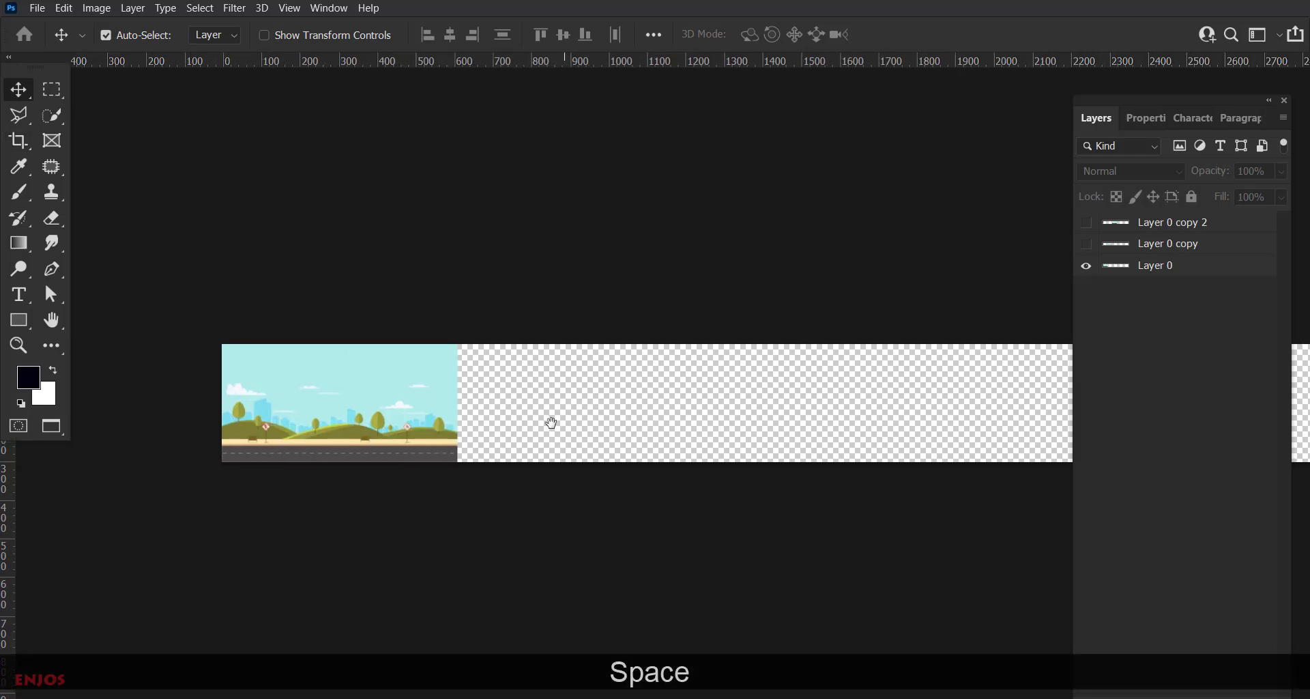
Step: Temporarily show Layer 0 copy and Layer 0 copy 2 to check how the scene pieces line up, and hide both again
click(375, 413)
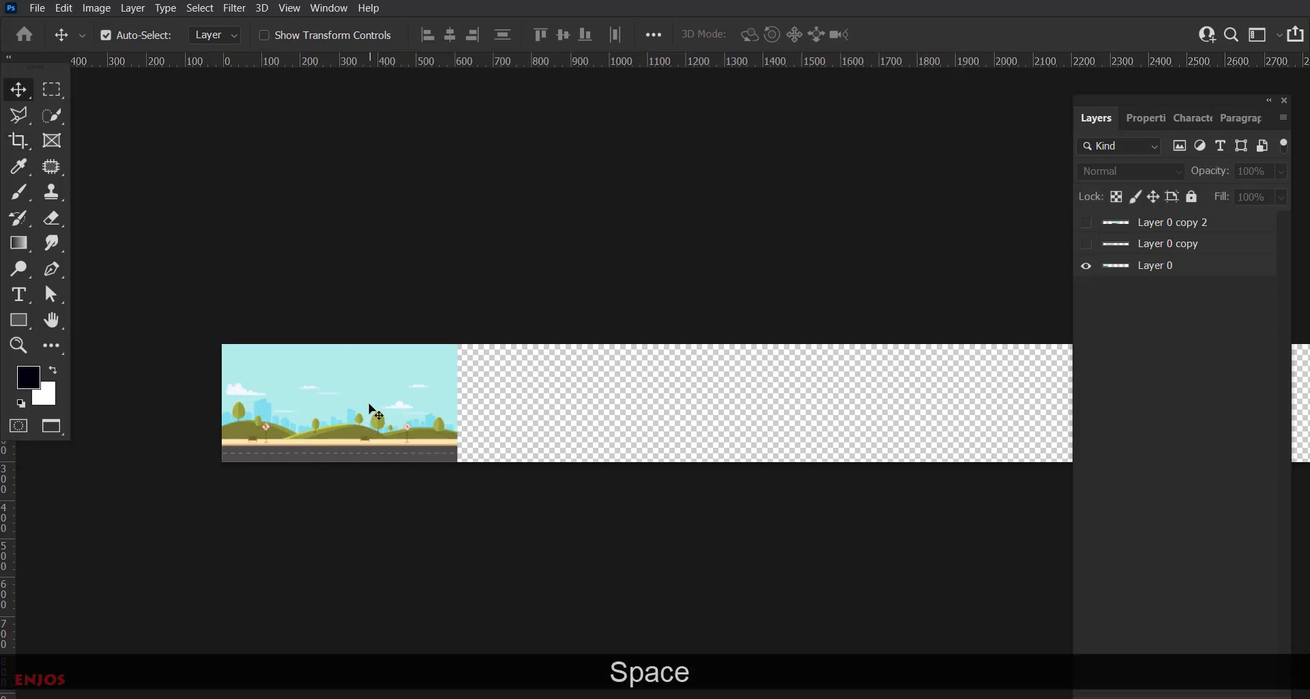
click(1087, 248)
click(1084, 225)
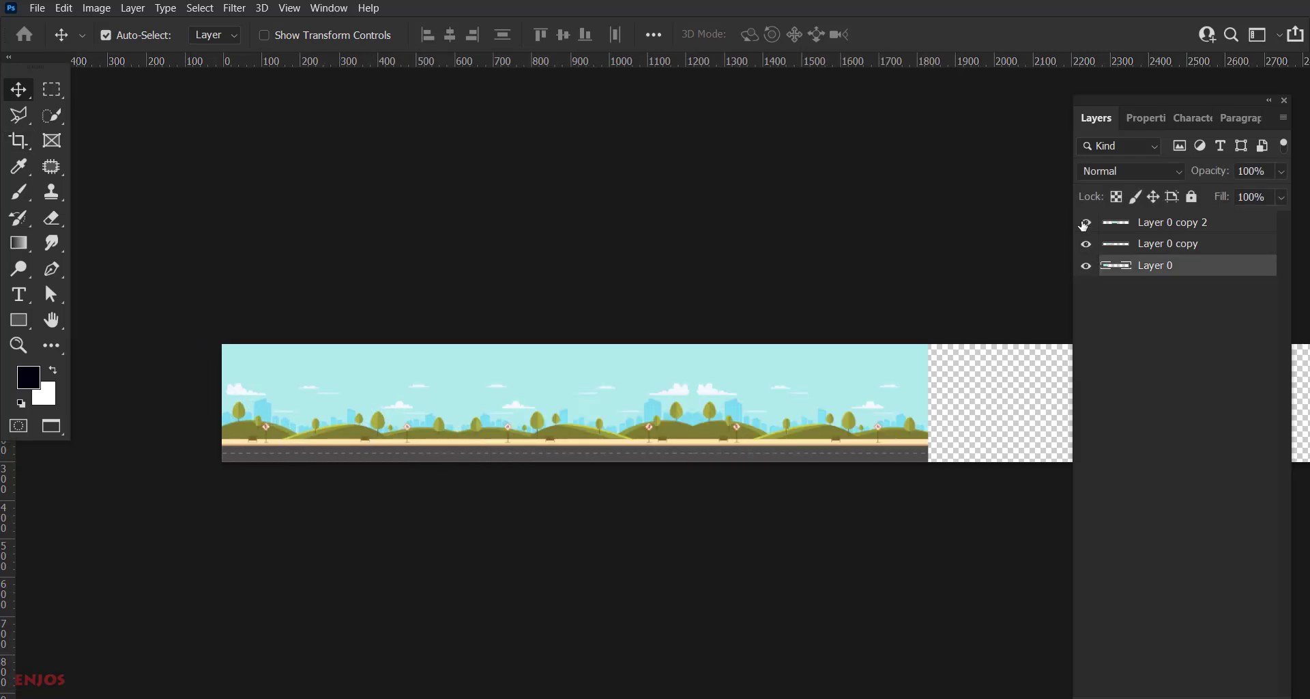
click(1086, 246)
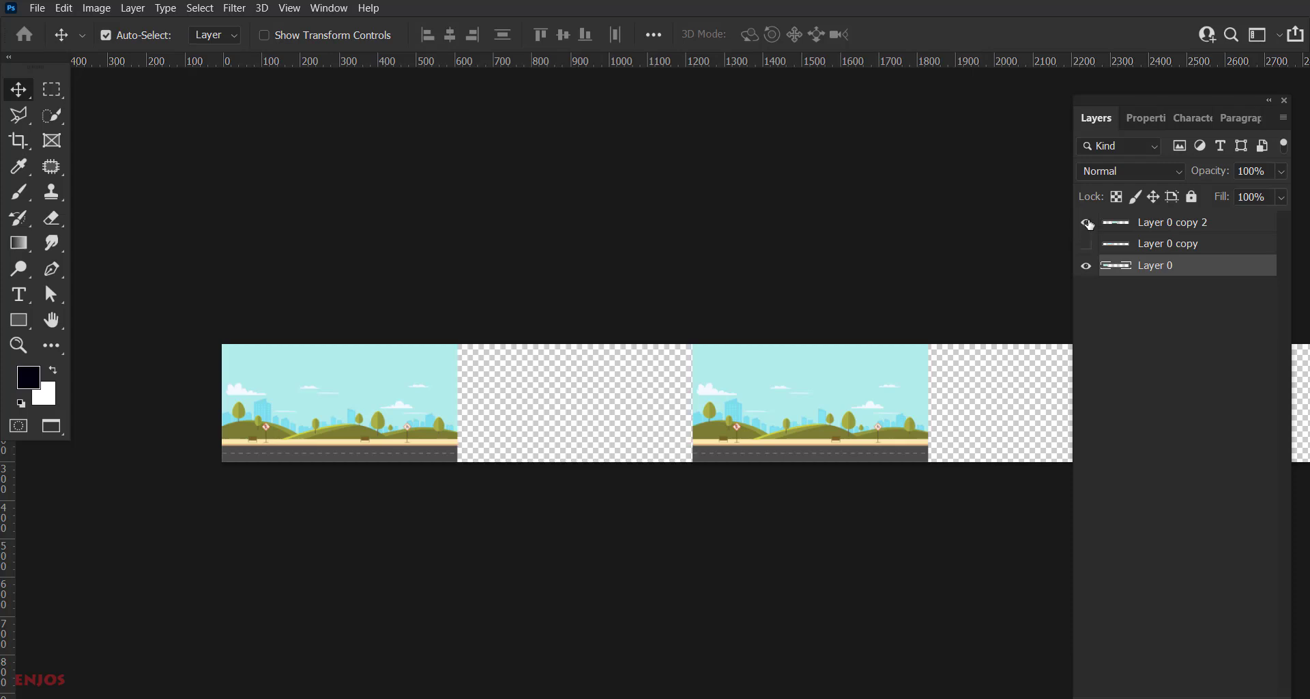
click(1086, 224)
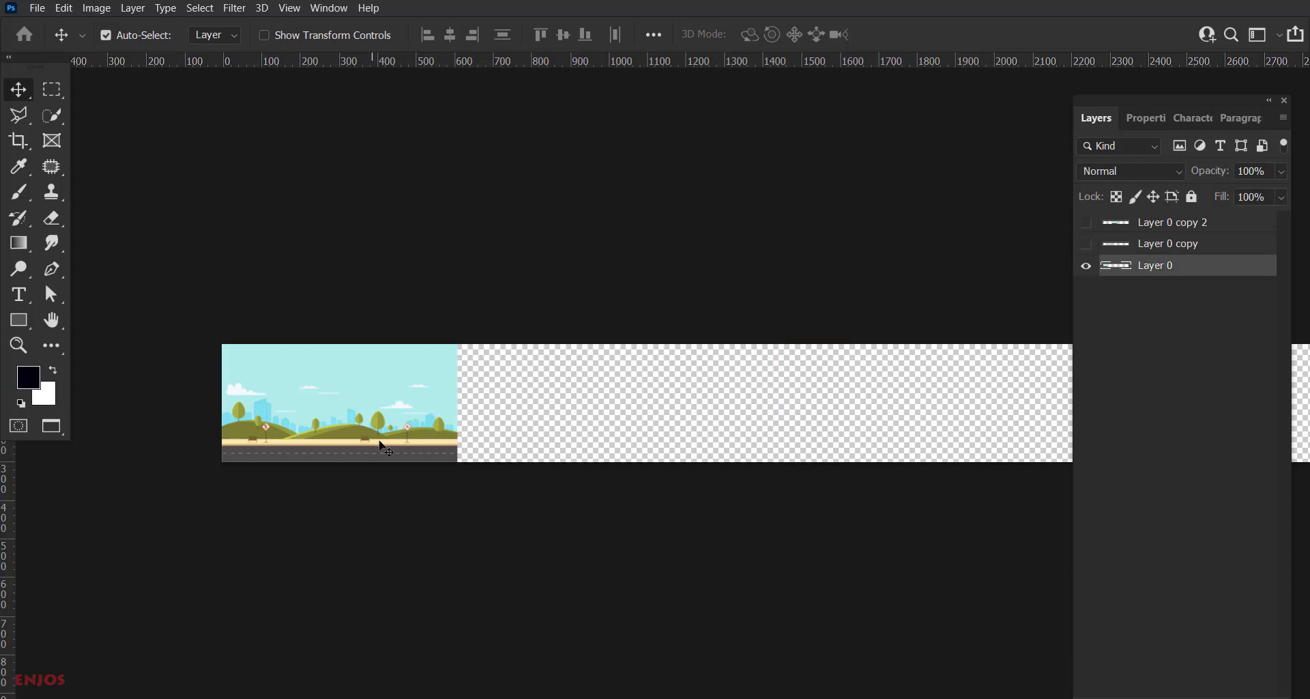
Step: Duplicate the Layer 0 road scene and place the copy directly against the original's right edge
alt+scroll(383, 444, up, 1)
alt+scroll(386, 444, up, 1)
alt+drag(300, 411, 681, 412)
Step: Flip the duplicated scene horizontally and nudge it 1 px left to X 917 px to close the seam
key(ctrl+alt+t)
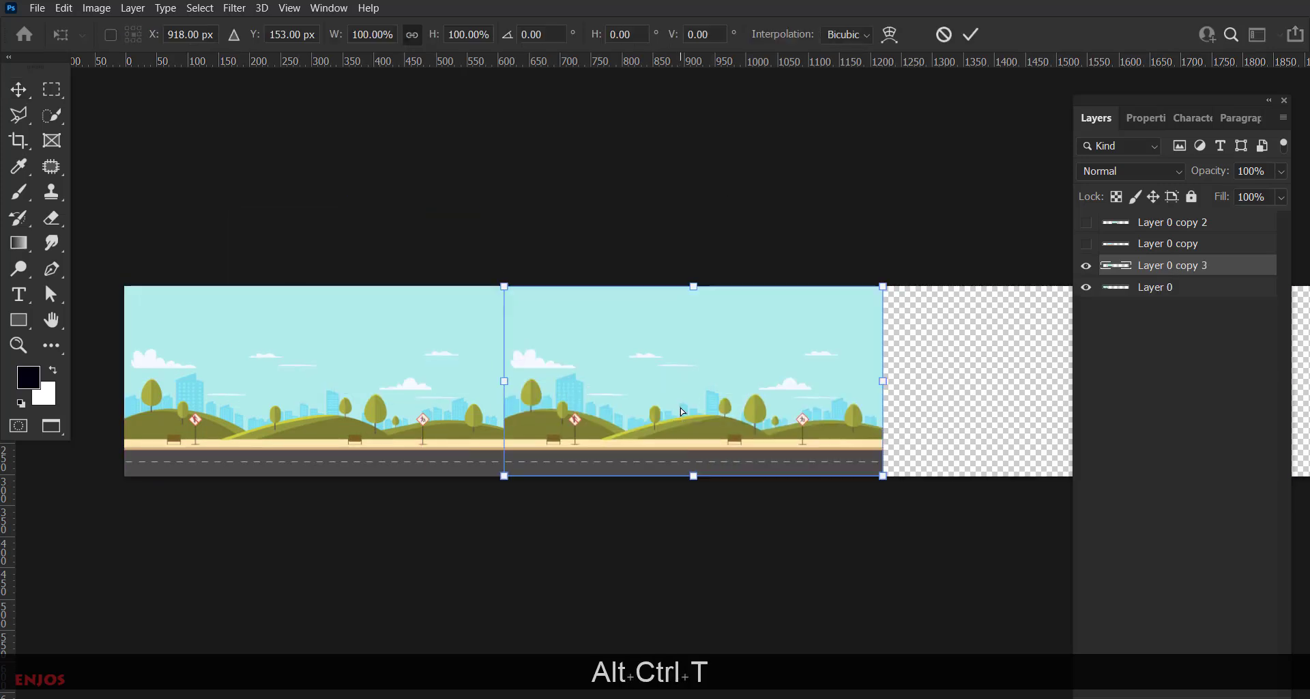
right_click(697, 395)
click(767, 672)
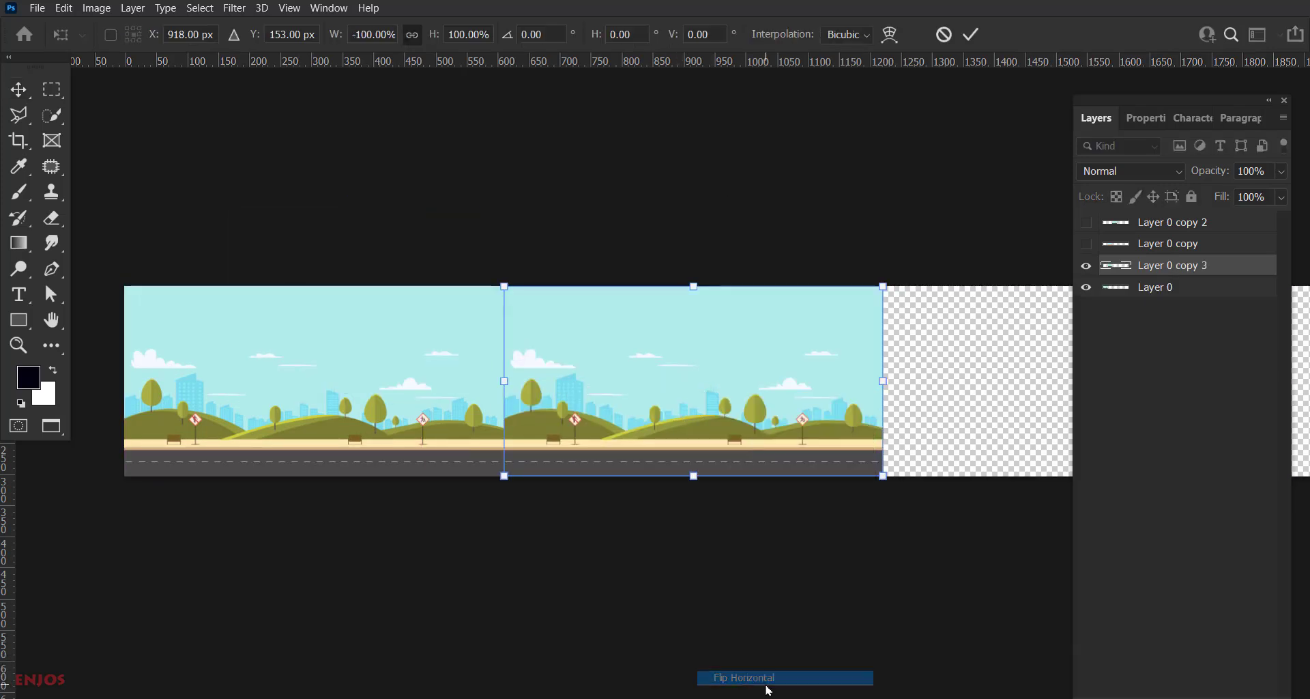
alt+scroll(512, 413, up, 3)
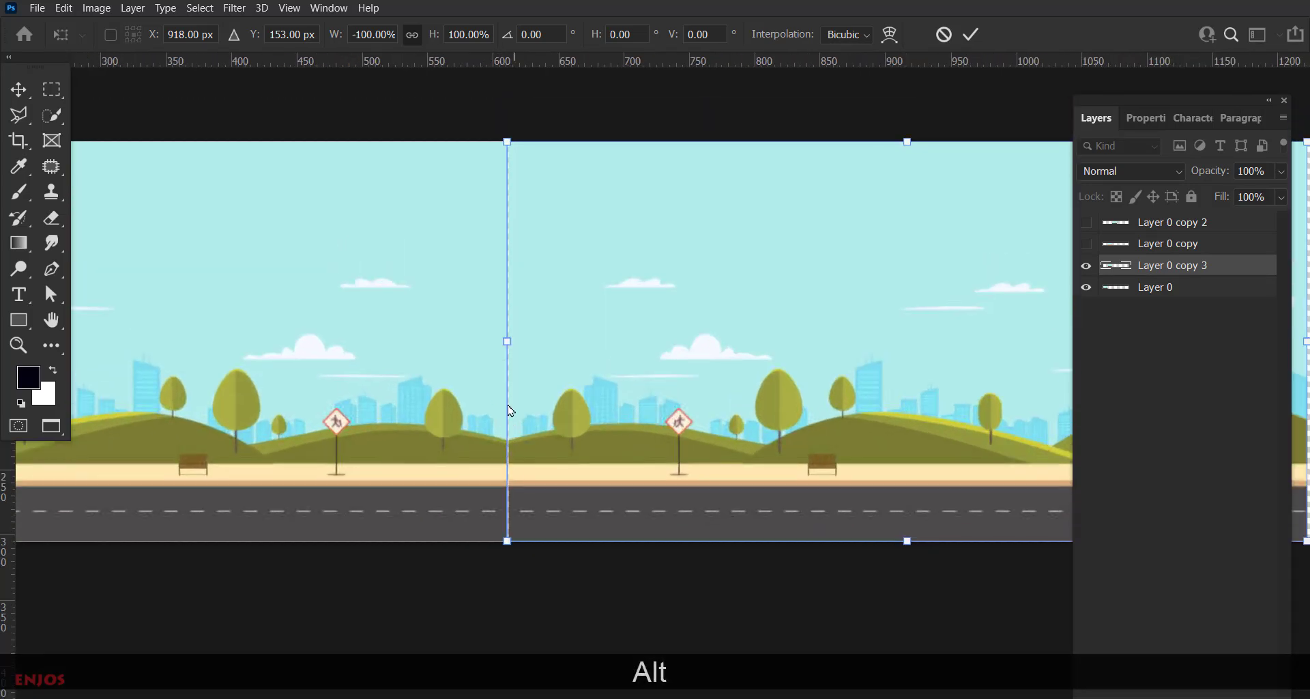
mouse_move(530, 480)
mouse_down()
mouse_move(556, 471)
mouse_move(533, 472)
mouse_up()
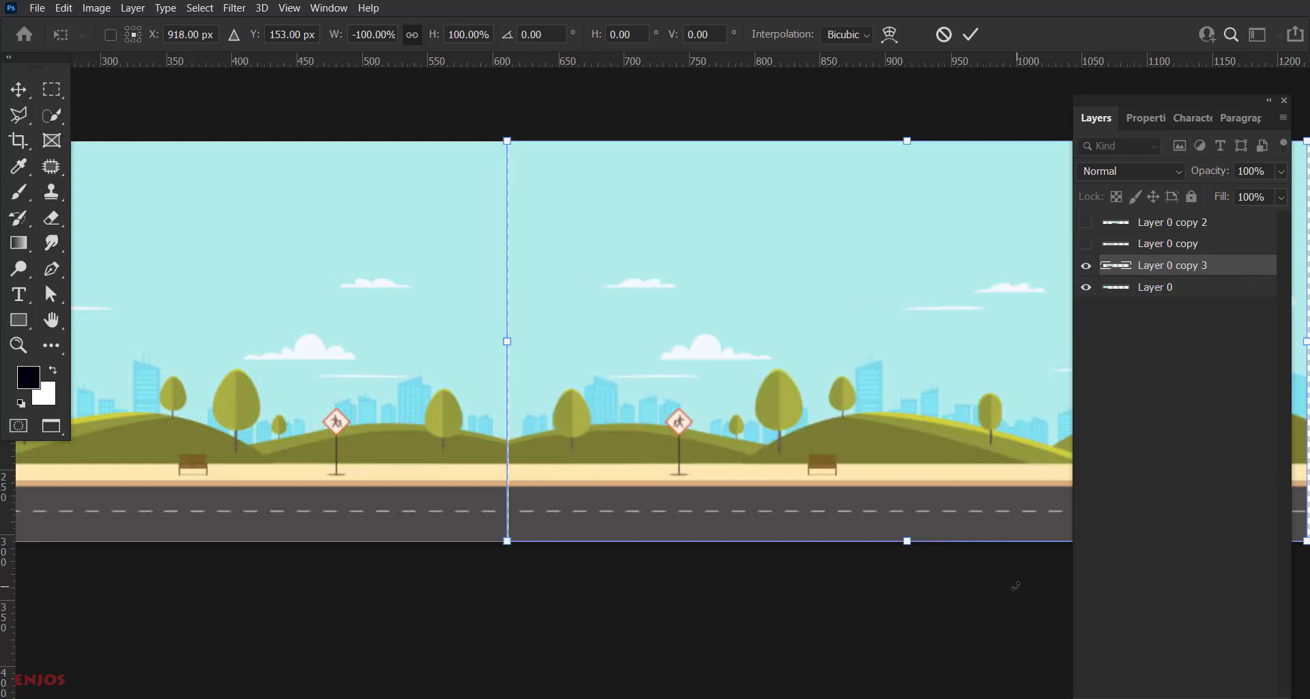
key(Left)
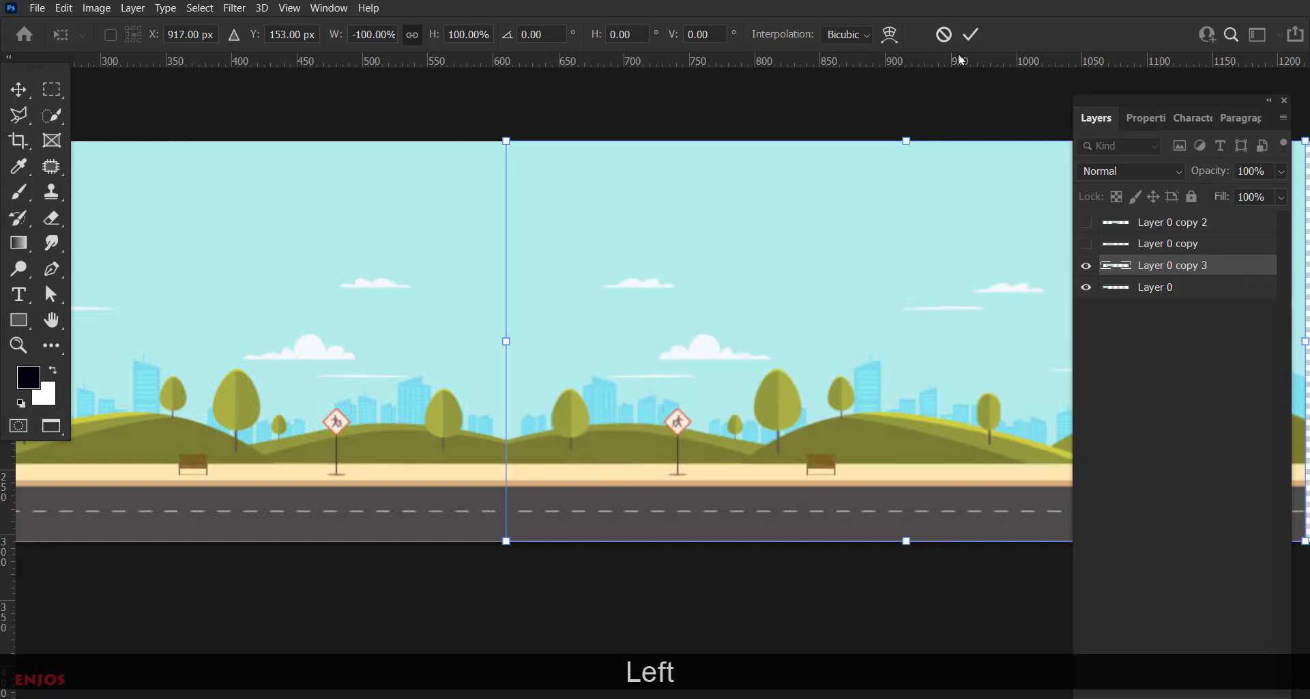
click(970, 34)
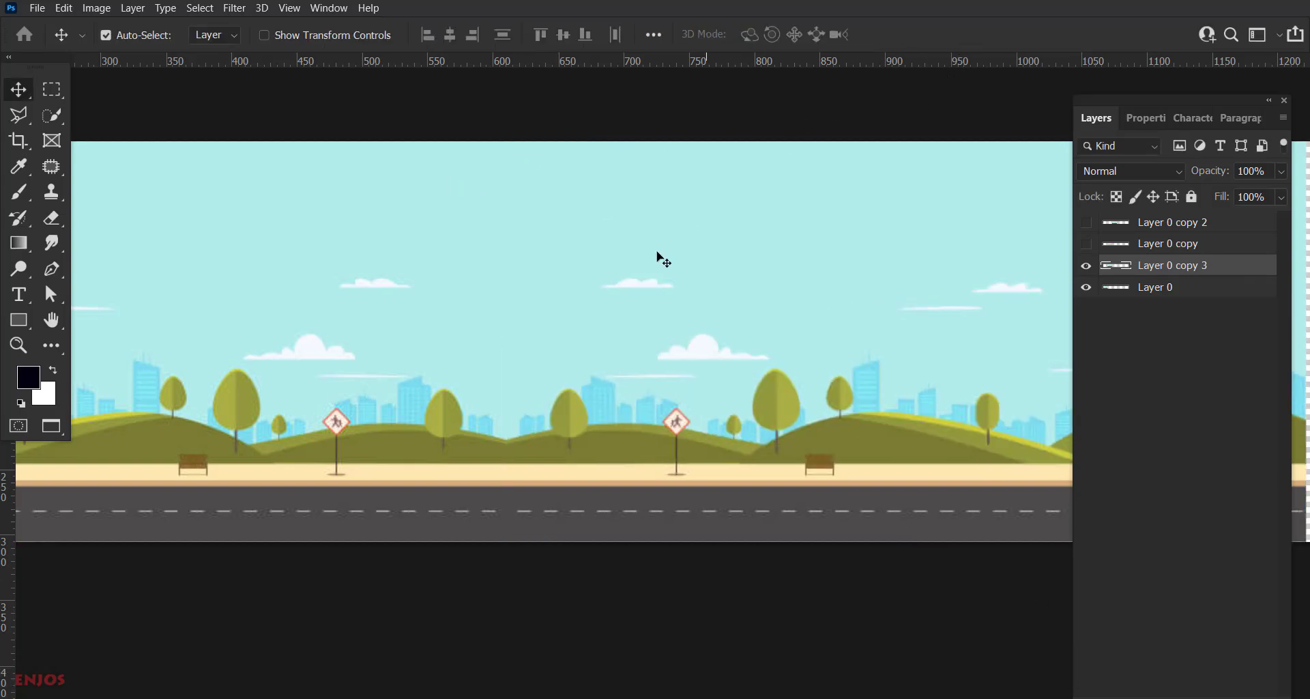
Step: Select both visible scene pieces and duplicate them together to the right, continuing the road seamlessly
alt+scroll(330, 296, down, 5)
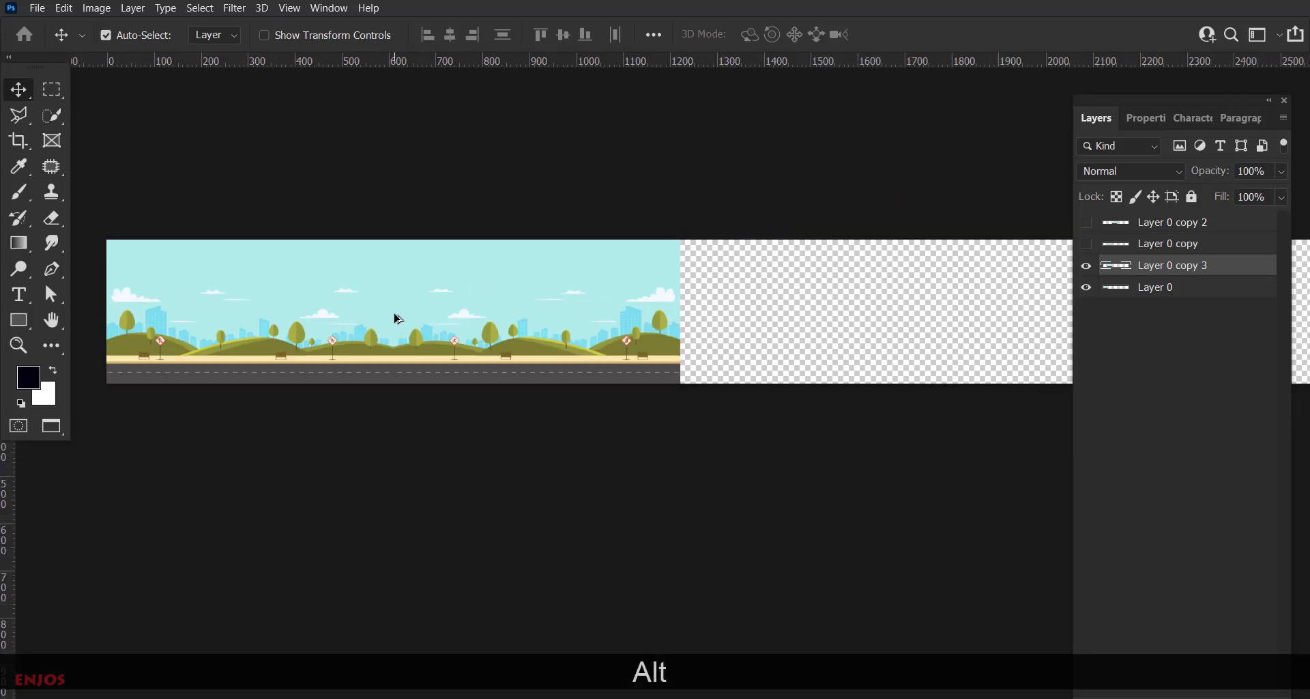
drag(217, 212, 609, 421)
drag(205, 340, 753, 323)
scroll(694, 345, up, 4)
scroll(694, 344, up, 2)
scroll(518, 371, down, 3)
scroll(377, 337, down, 5)
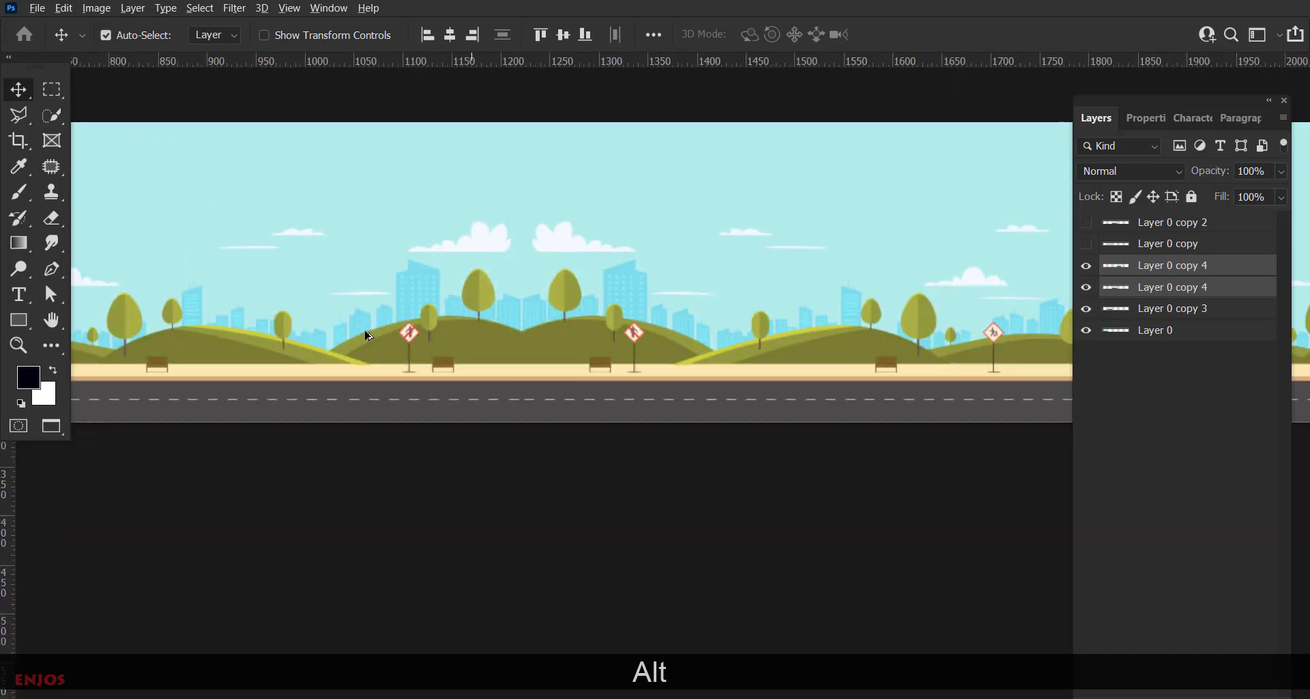
key(alt+space)
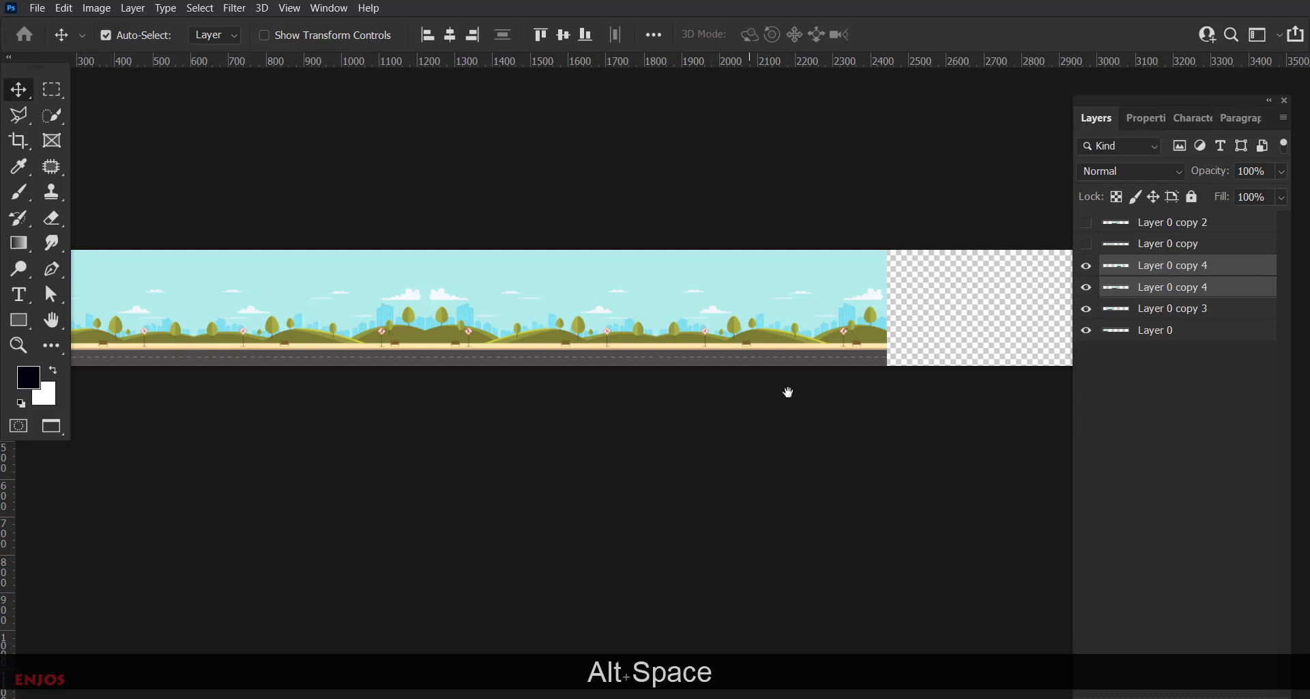
drag(786, 388, 315, 338)
scroll(315, 338, down, 2)
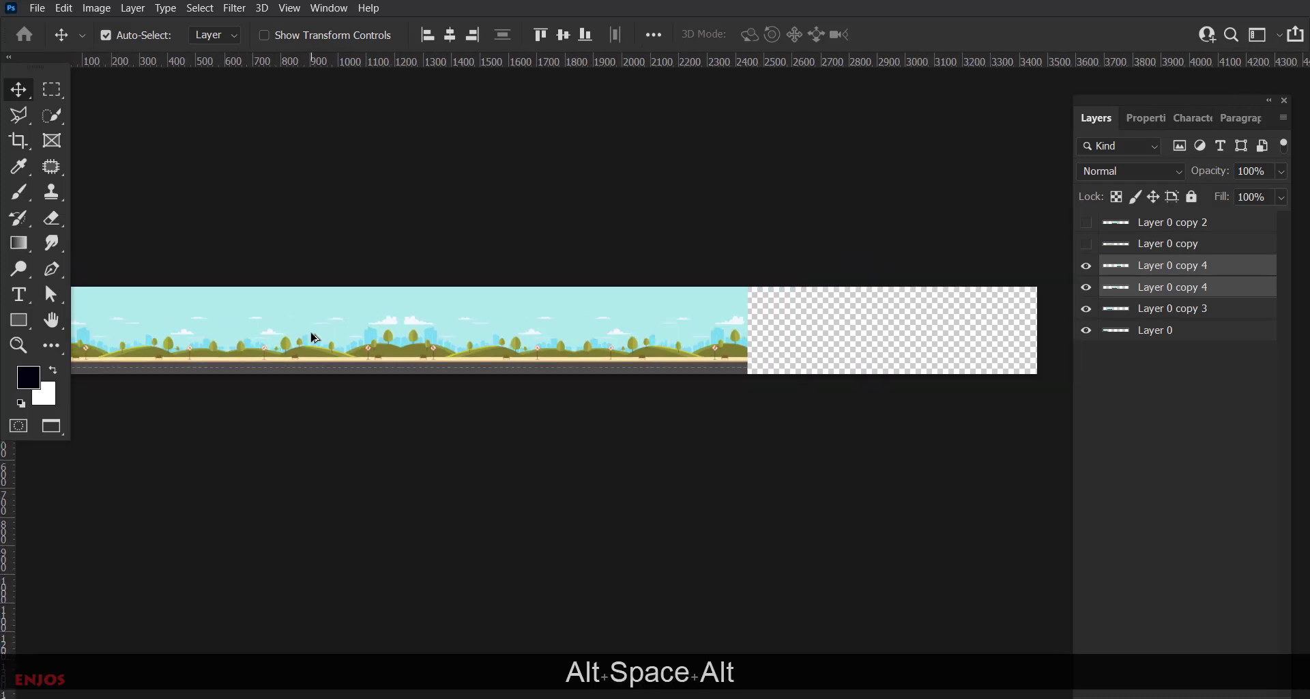
key(alt+space)
drag(520, 421, 497, 421)
drag(292, 236, 371, 385)
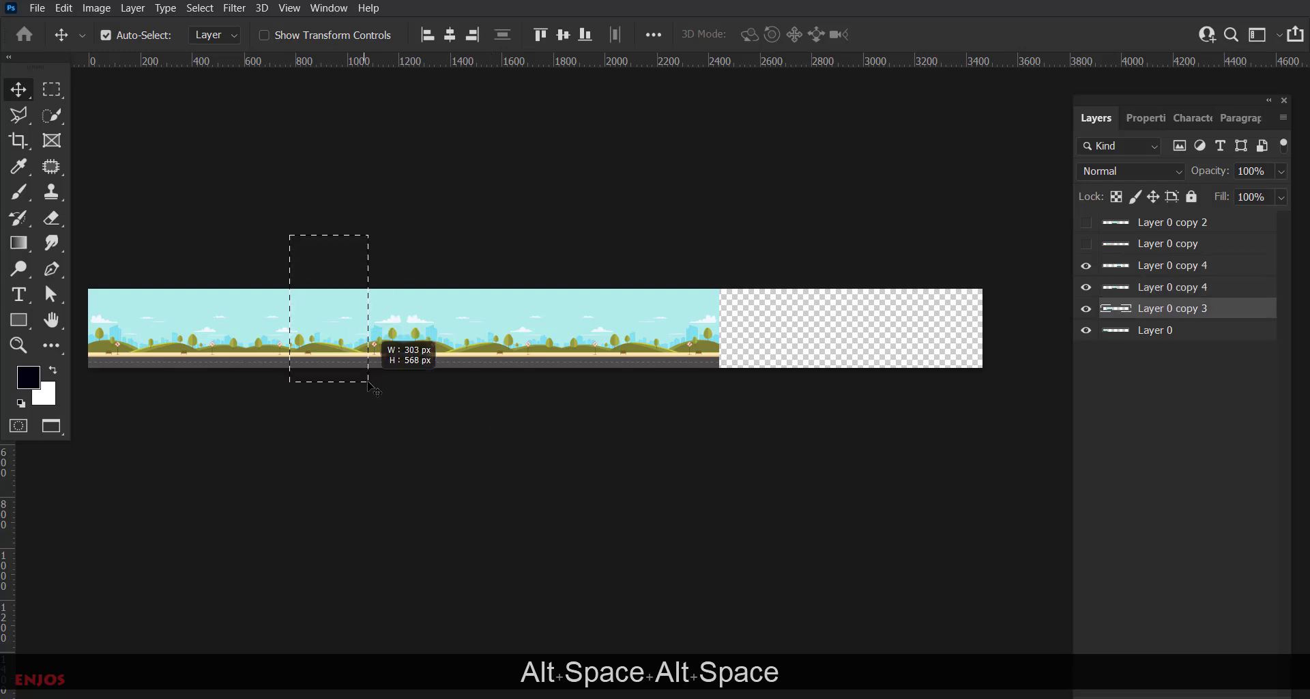
drag(127, 262, 210, 403)
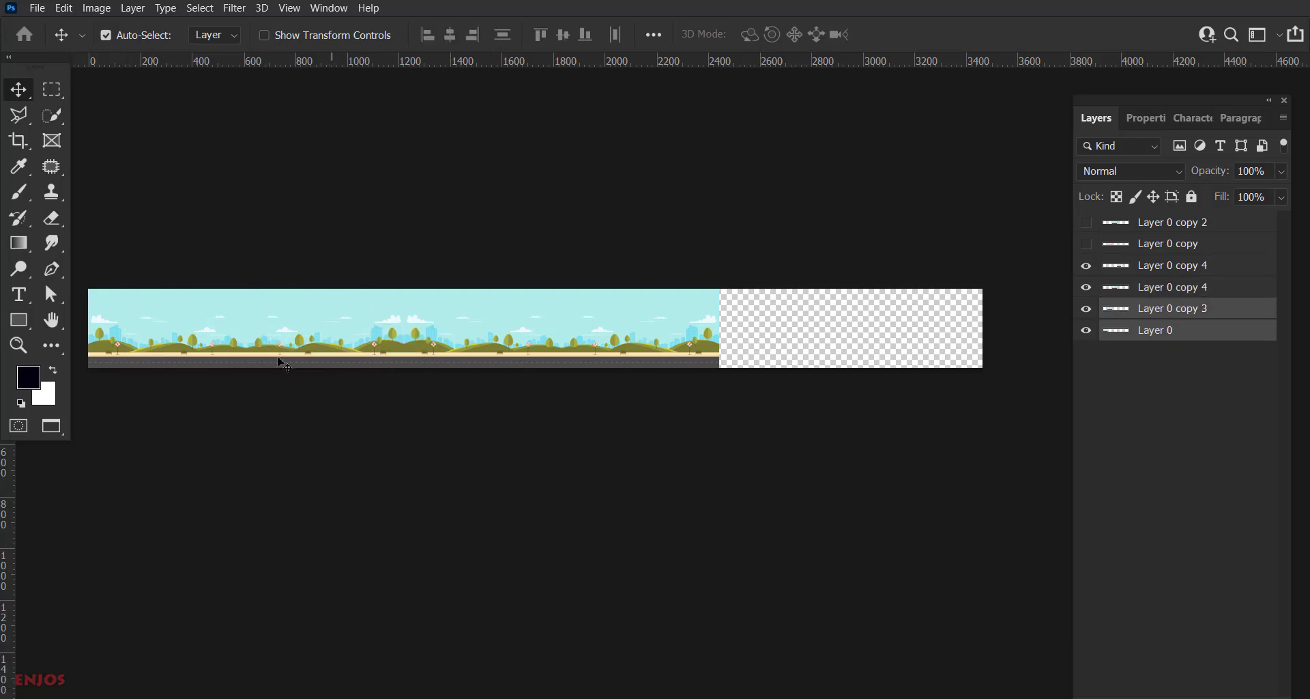
click(801, 362)
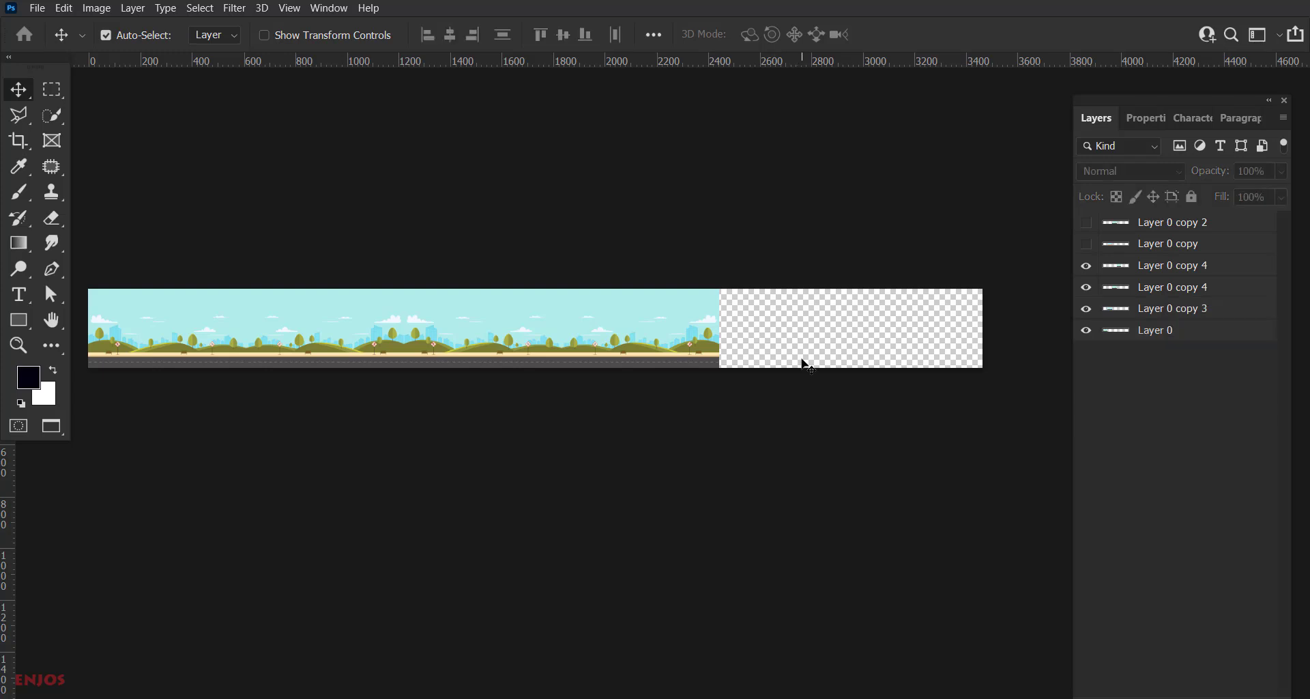
Step: Duplicate the rightmost scene piece and place the copy against its right edge over the empty canvas
scroll(890, 339, up, 3)
click(489, 371)
key(alt)
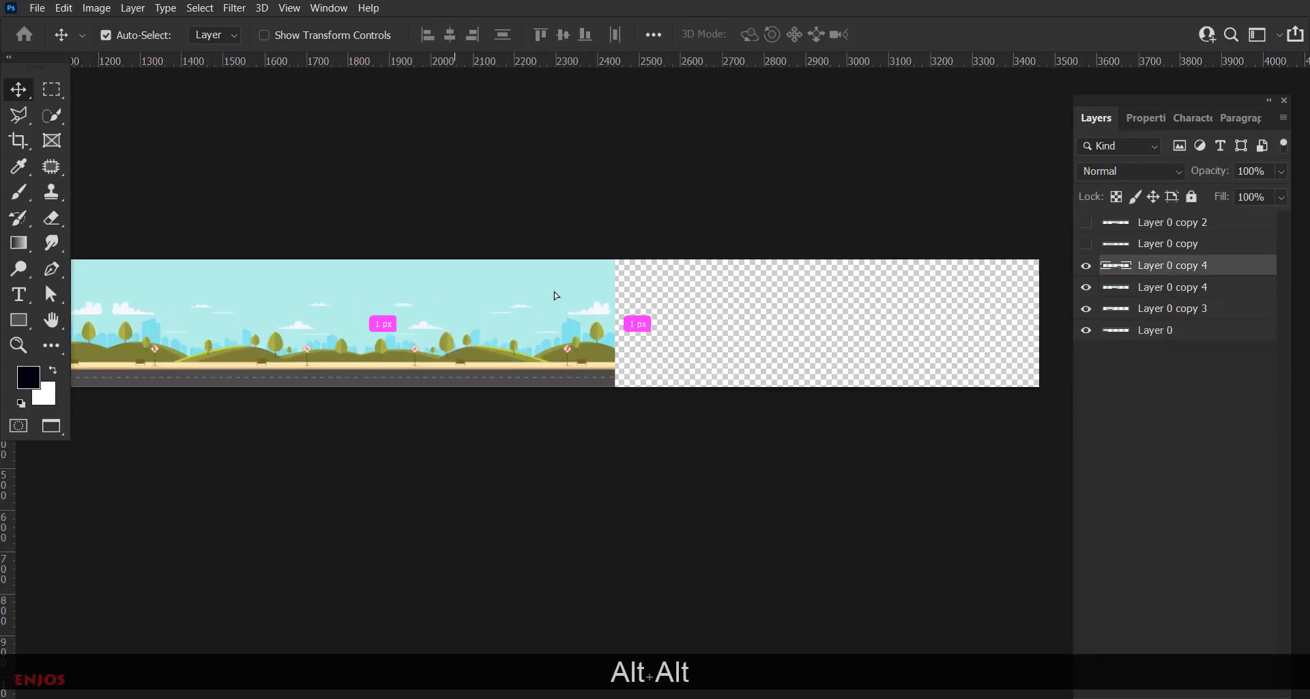
drag(553, 292, 707, 342)
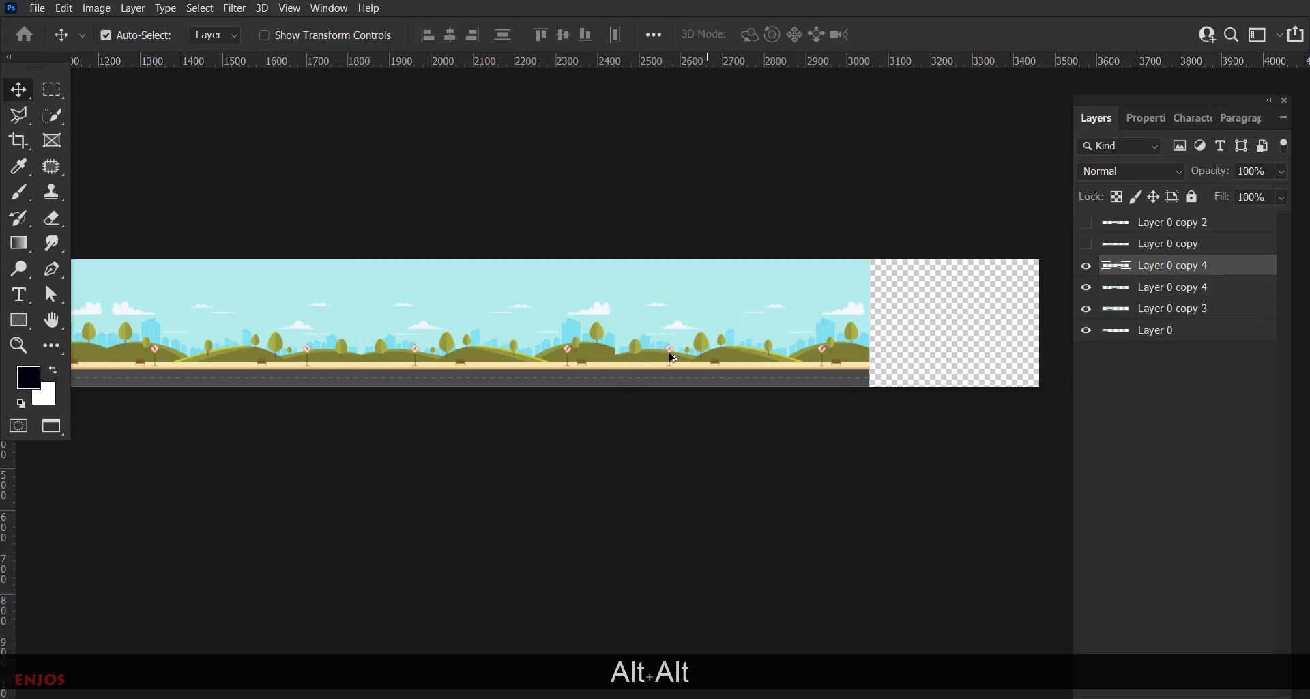
Step: Flip the newest scene copy horizontally and nudge it slightly left so it mirrors its neighbour without a gap
scroll(629, 372, up, 4)
scroll(579, 379, up, 3)
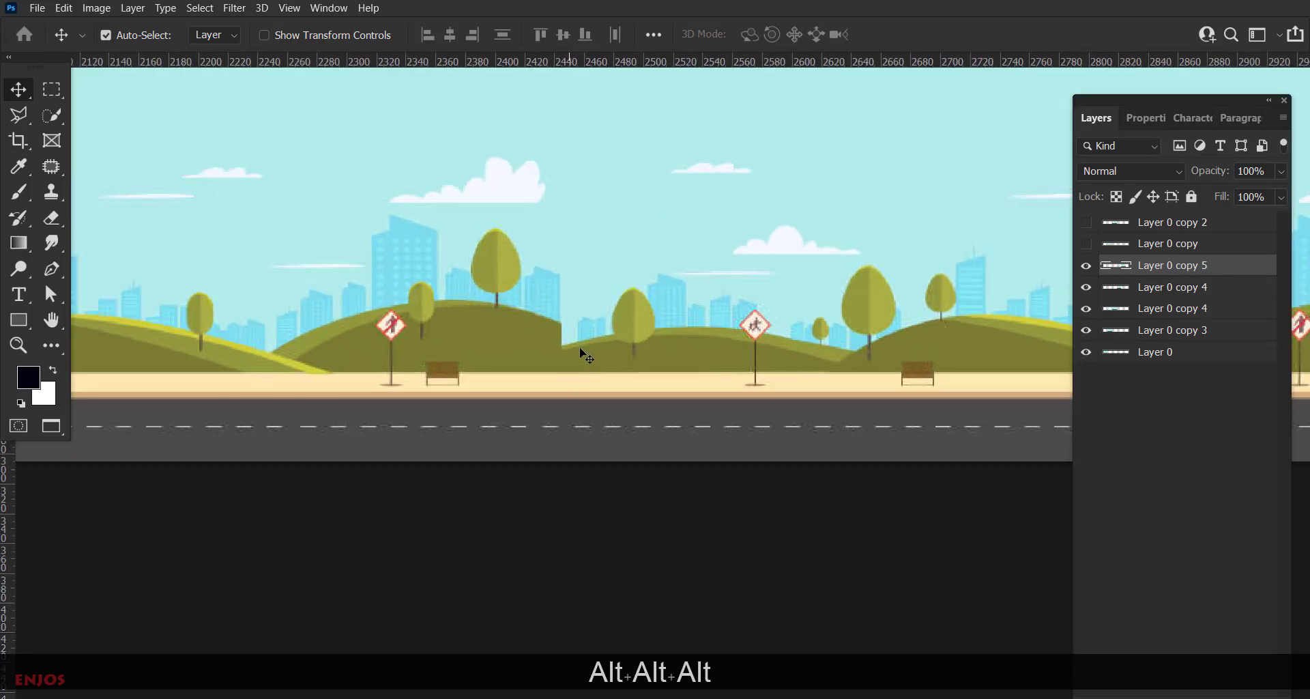
key(ctrl+t)
right_click(736, 328)
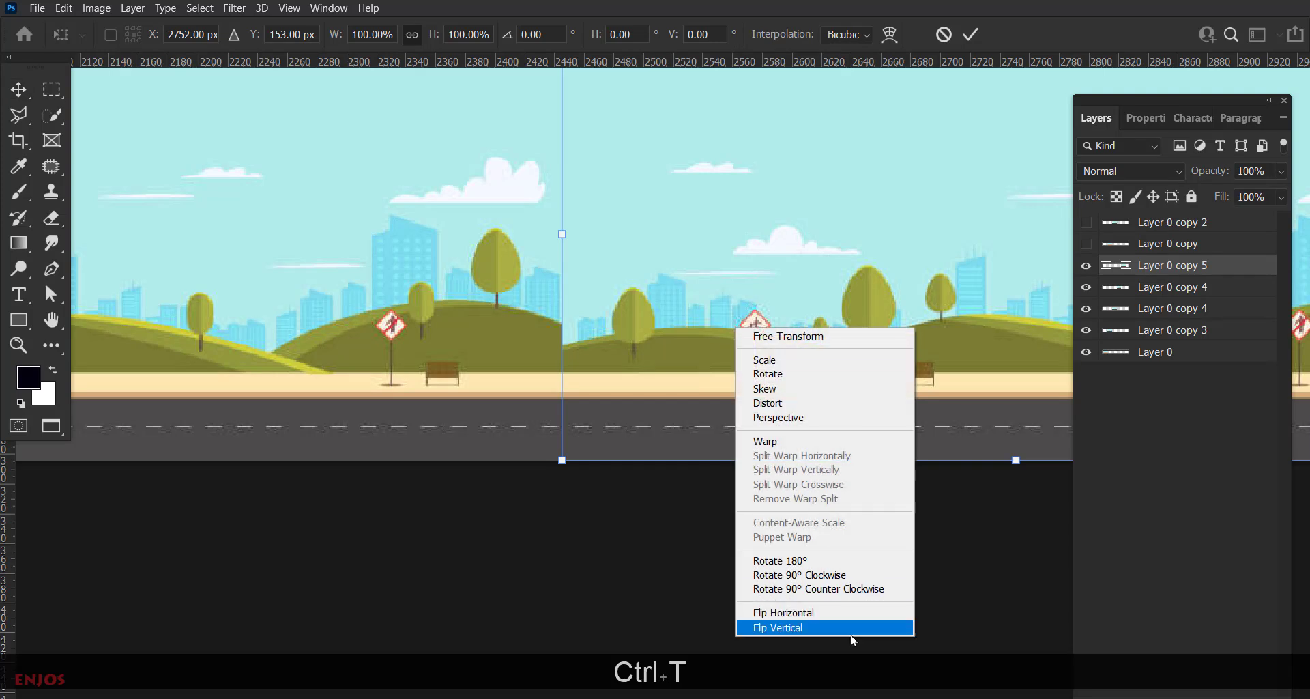
click(856, 609)
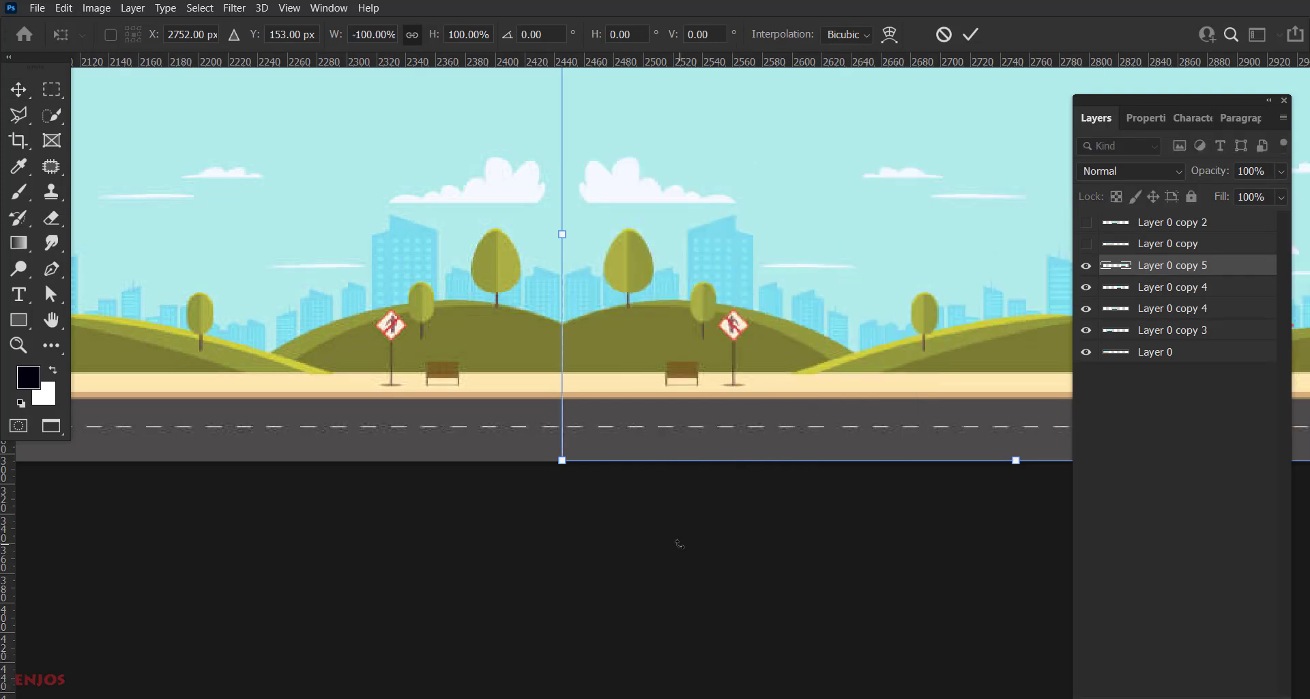
click(970, 34)
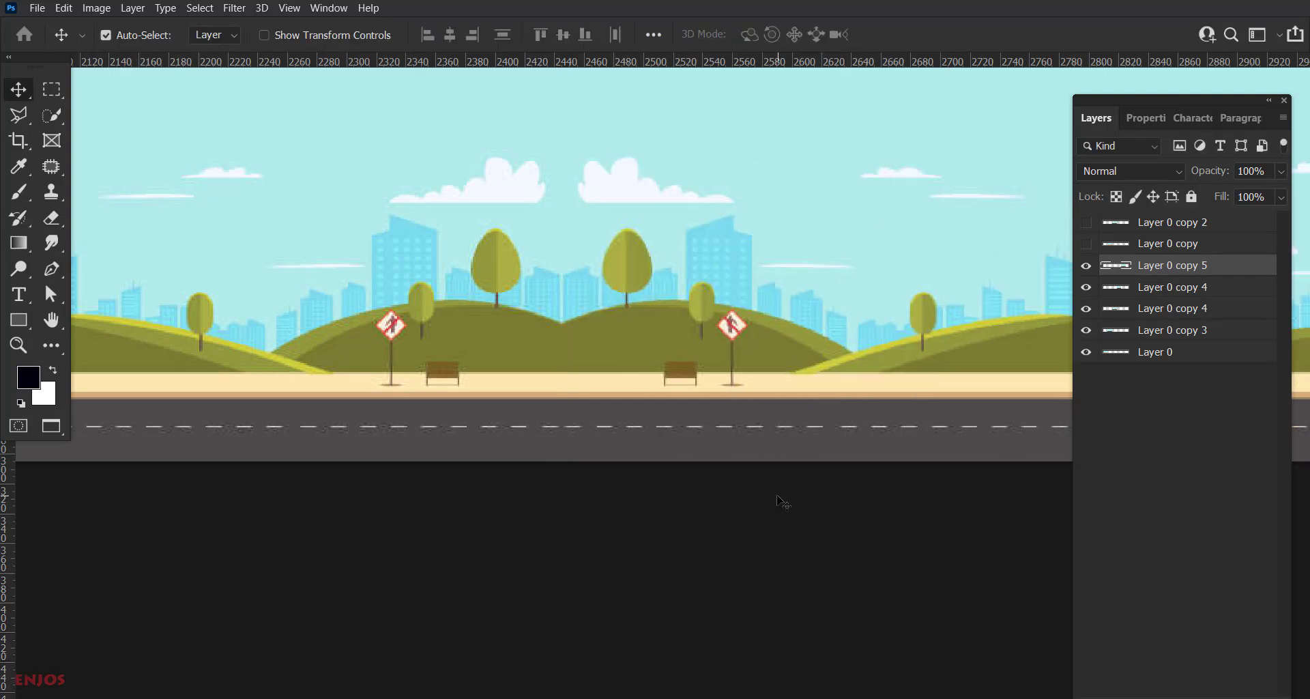
Step: Duplicate the scene piece before the rightmost one and place the copy against the road's right end, filling the remaining empty canvas
alt+scroll(409, 447, down, 2)
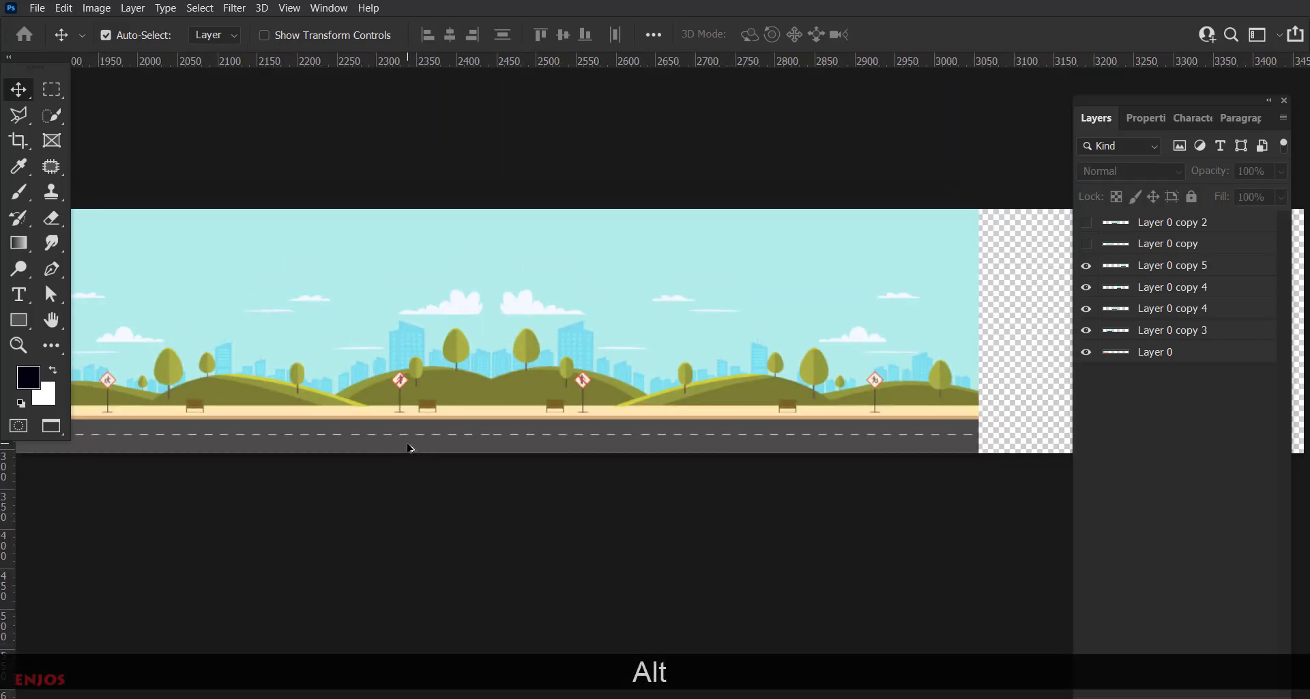
alt+scroll(777, 459, down, 1)
alt+scroll(716, 423, up, 2)
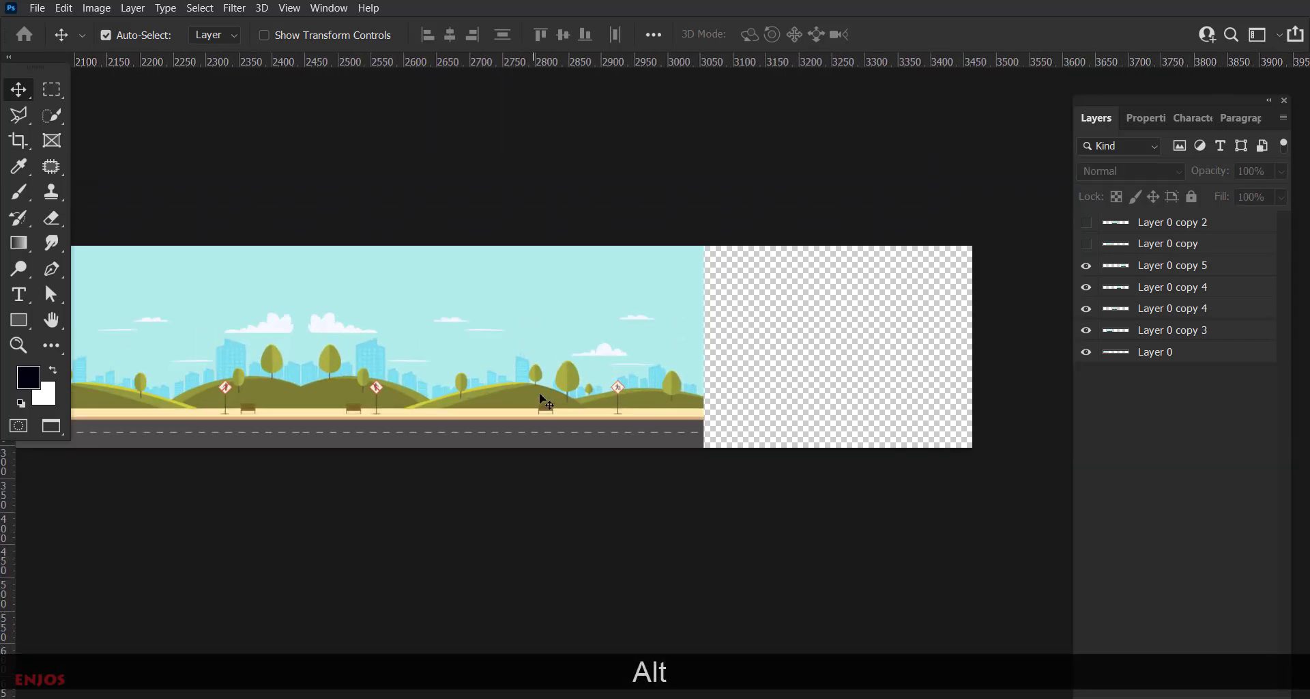
alt+drag(184, 378, 985, 374)
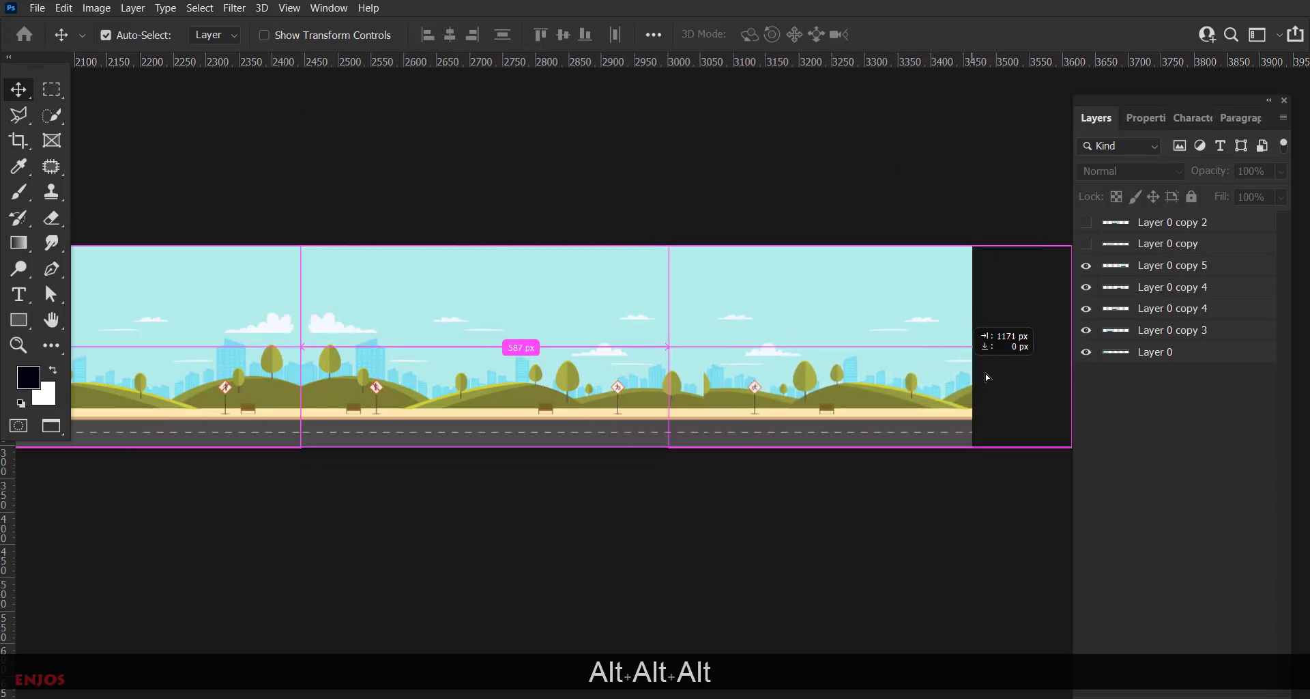
alt+scroll(714, 409, up, 3)
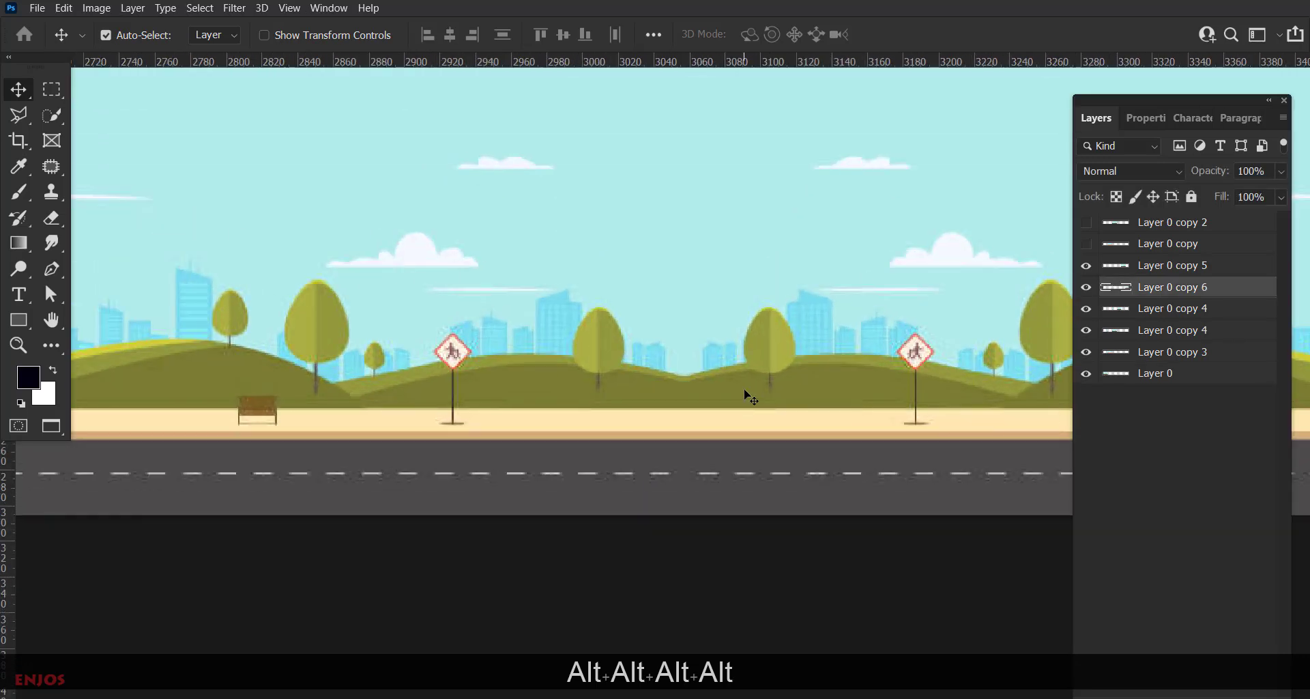
alt+scroll(639, 402, down, 10)
click(702, 514)
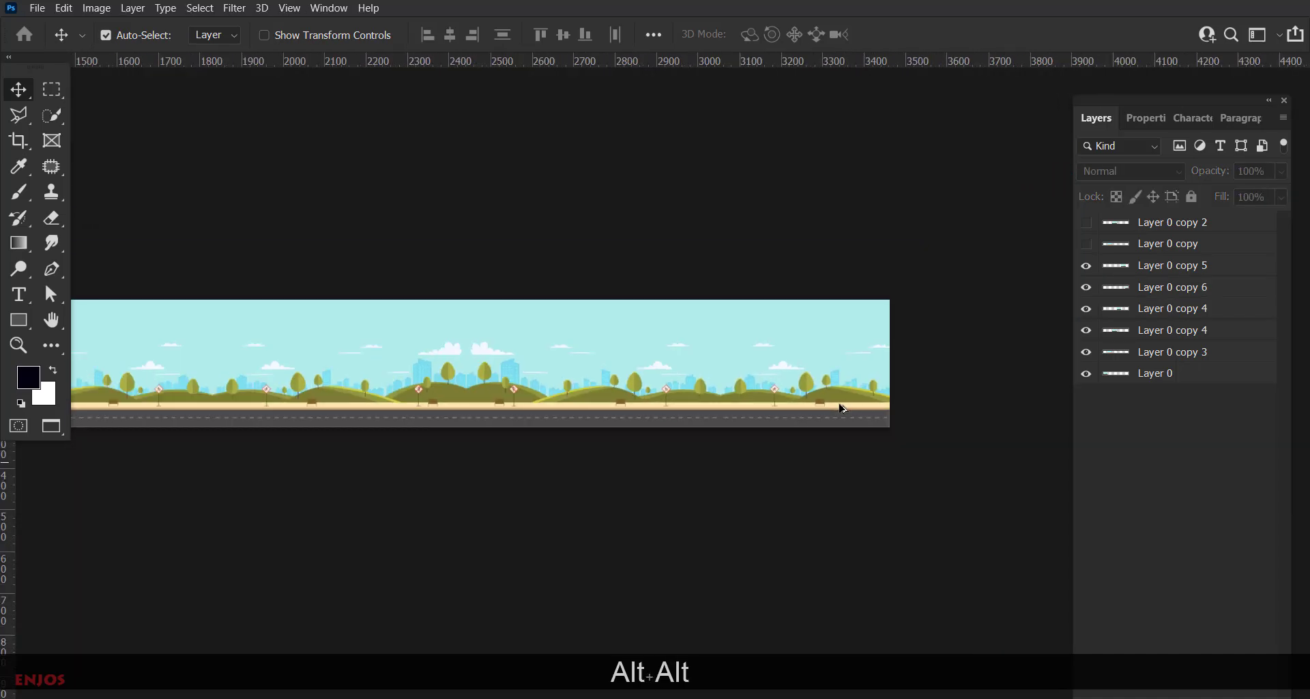
drag(427, 447, 562, 448)
alt+scroll(661, 447, down, 2)
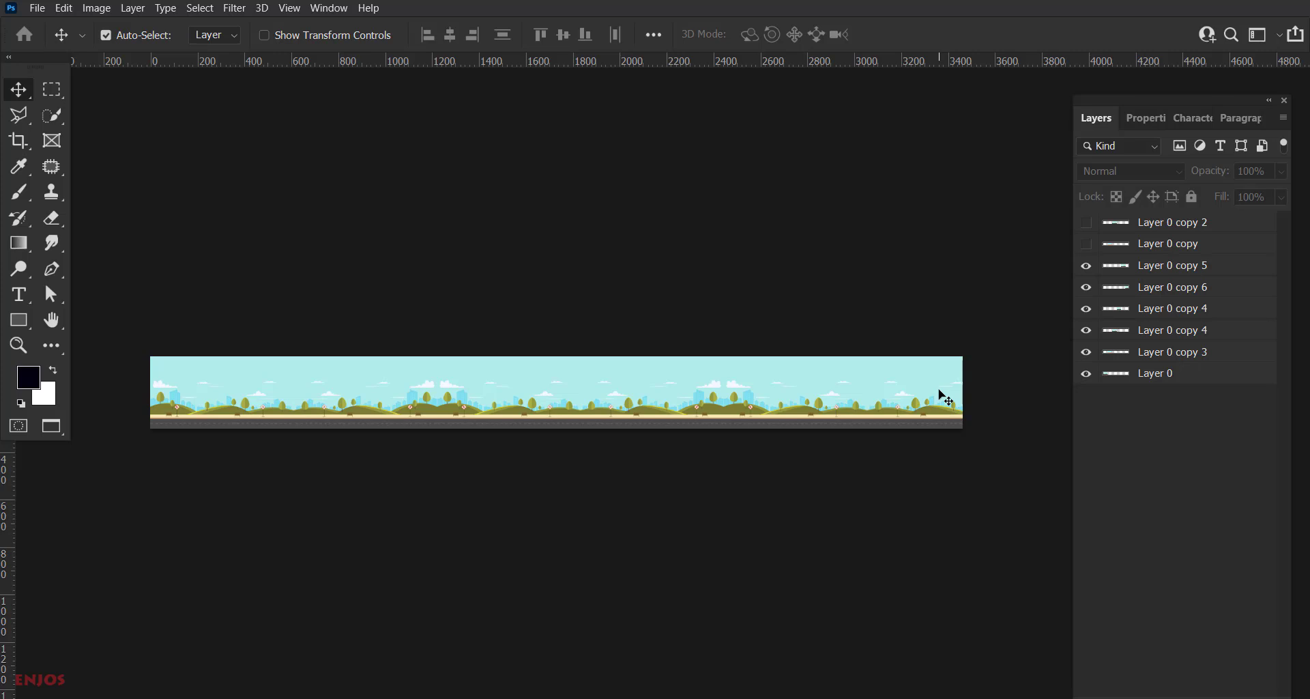
Step: Save the long road background as a JPEG named bg in the Car animation folder
click(44, 12)
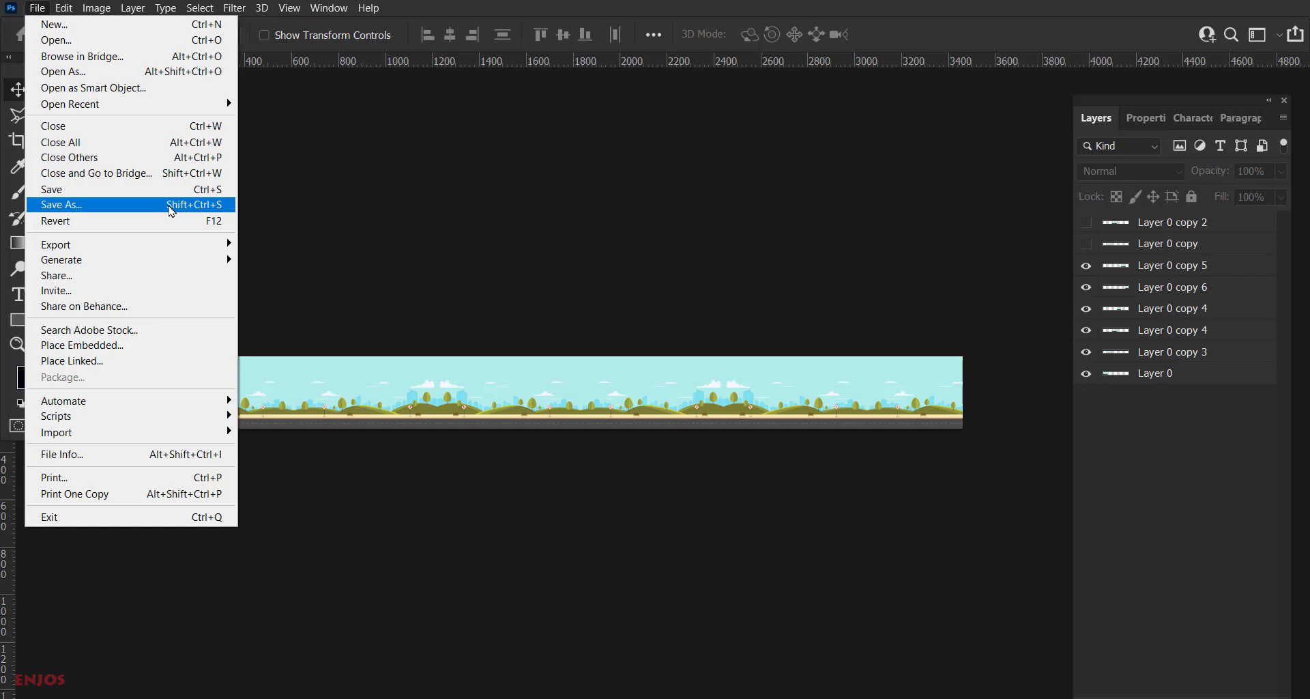
click(172, 212)
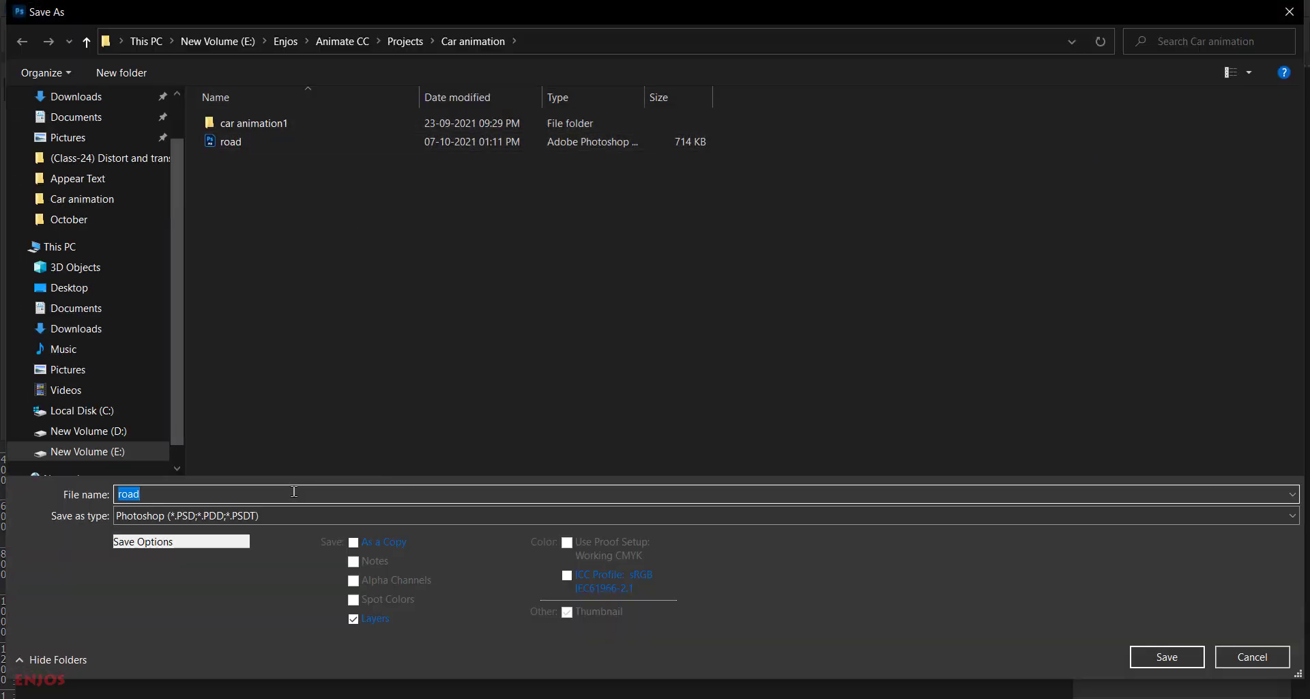
text(bg)
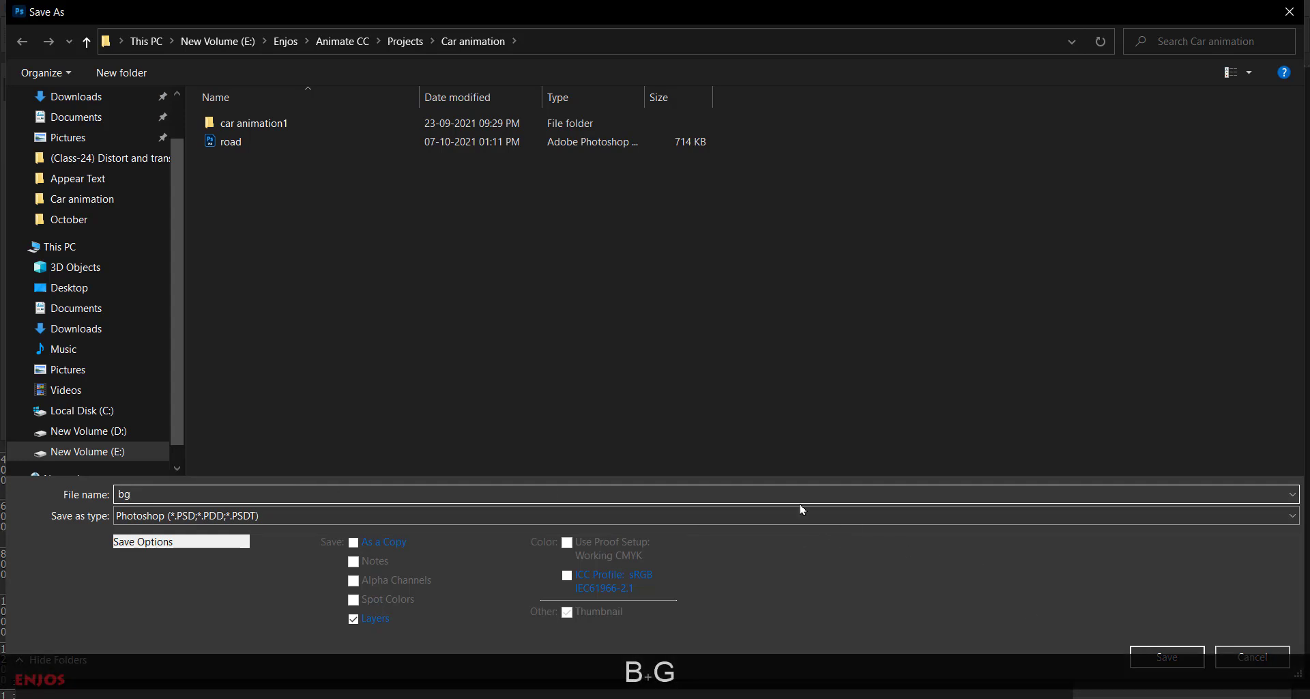
click(801, 514)
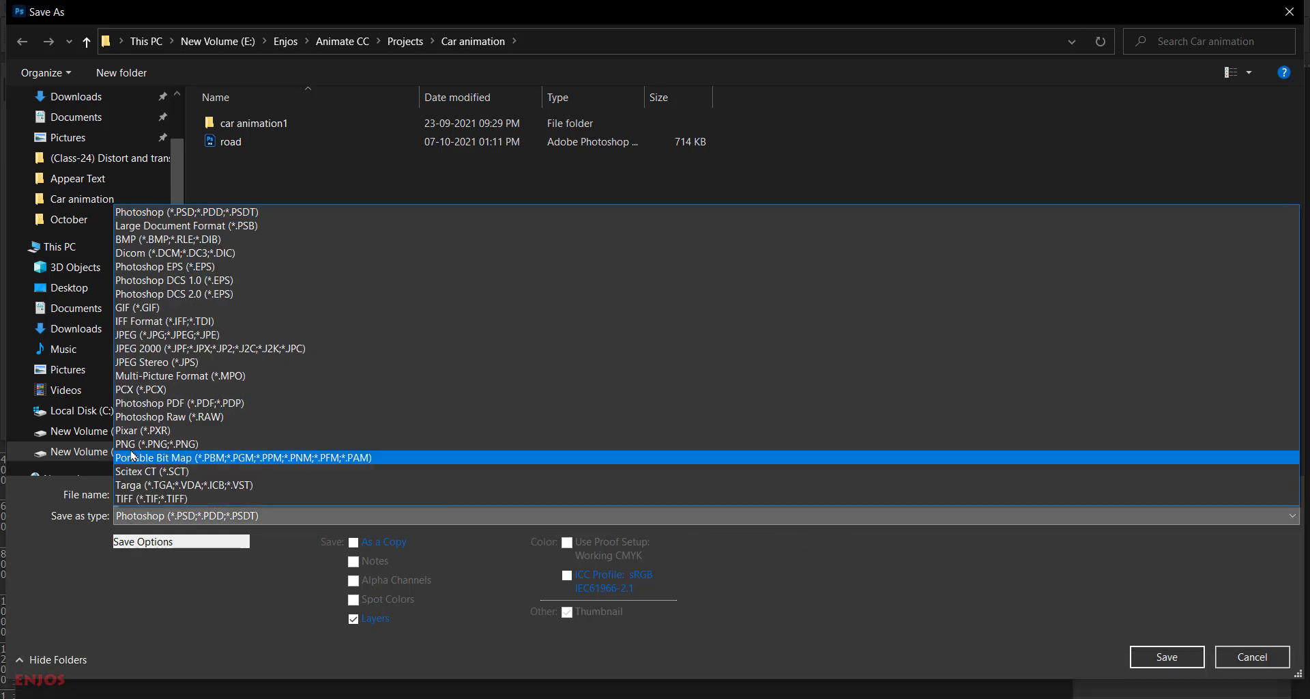
click(214, 335)
click(1157, 668)
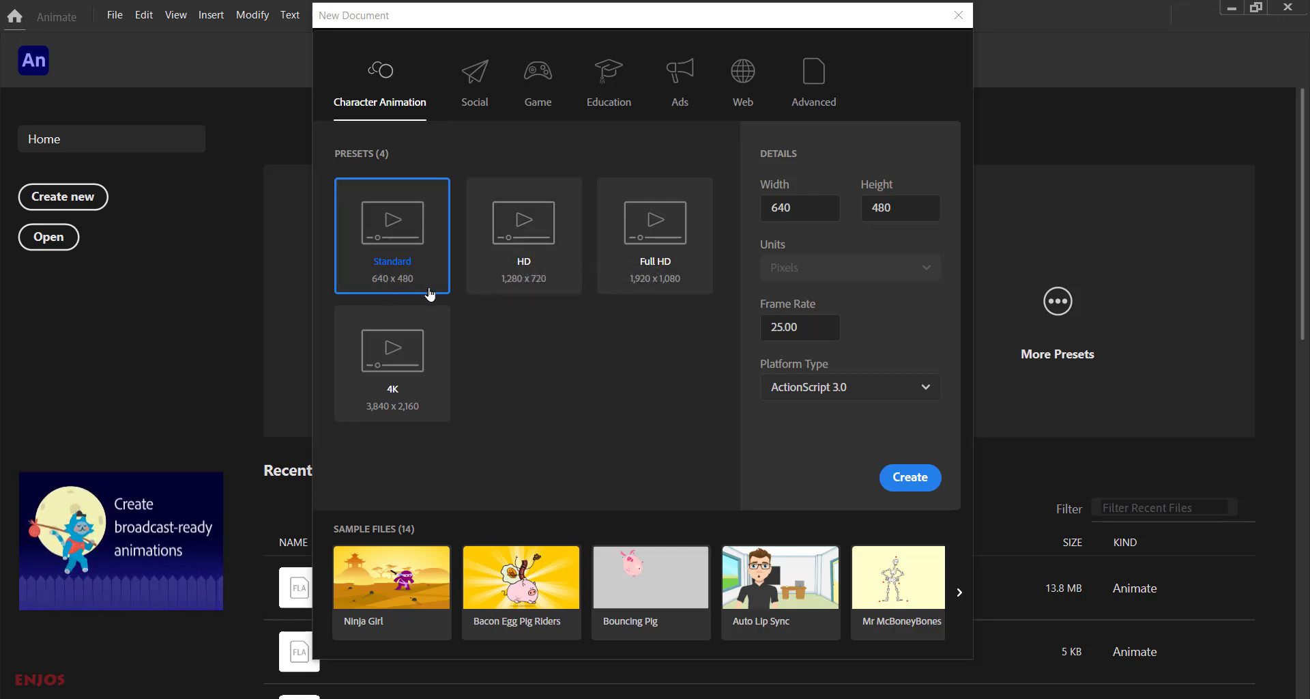
Step: In Adobe Animate, create a Standard 640 x 480 ActionScript 3.0 document at 25 fps and switch to a workspace with the timeline above the stage
click(896, 479)
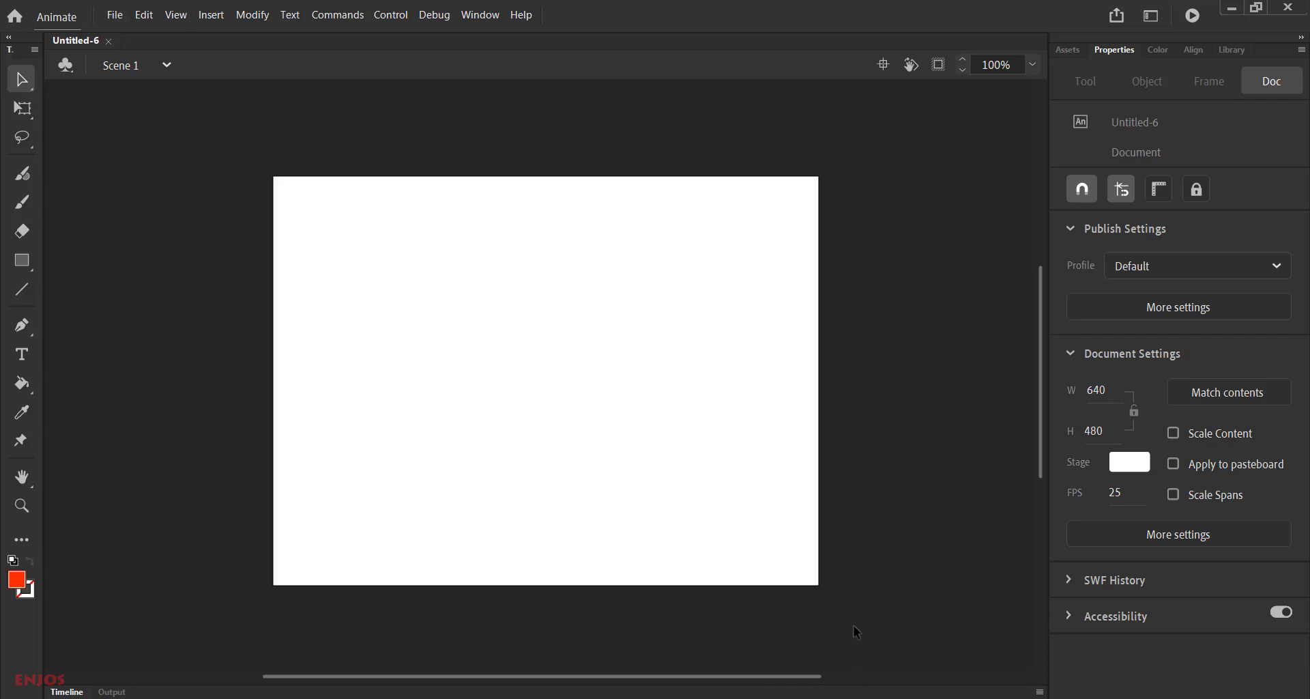
click(1150, 15)
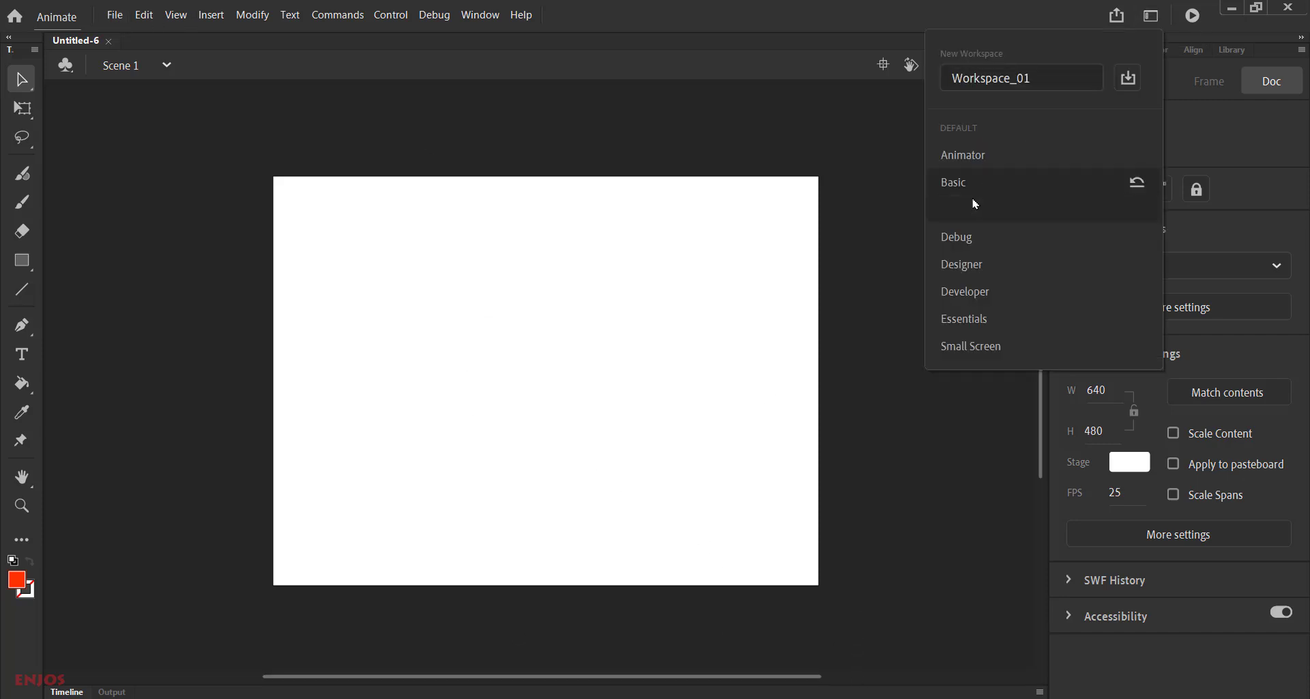
key(Escape)
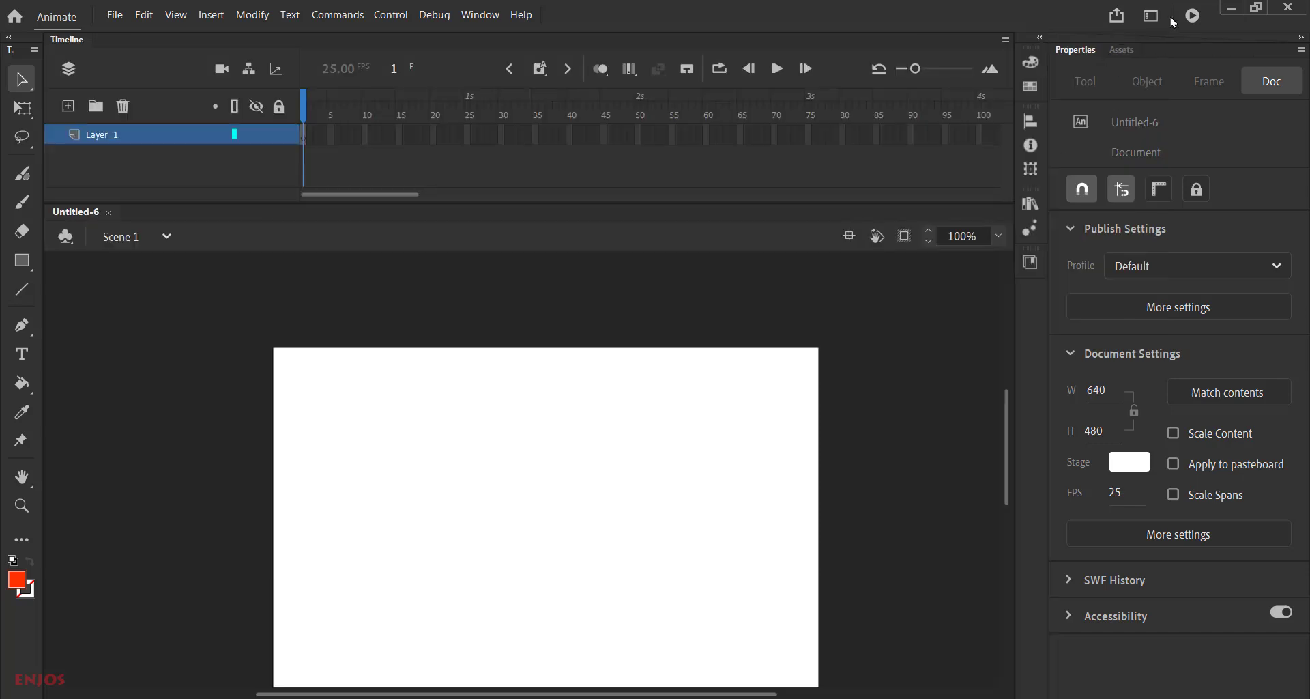
key(space)
drag(538, 482, 451, 444)
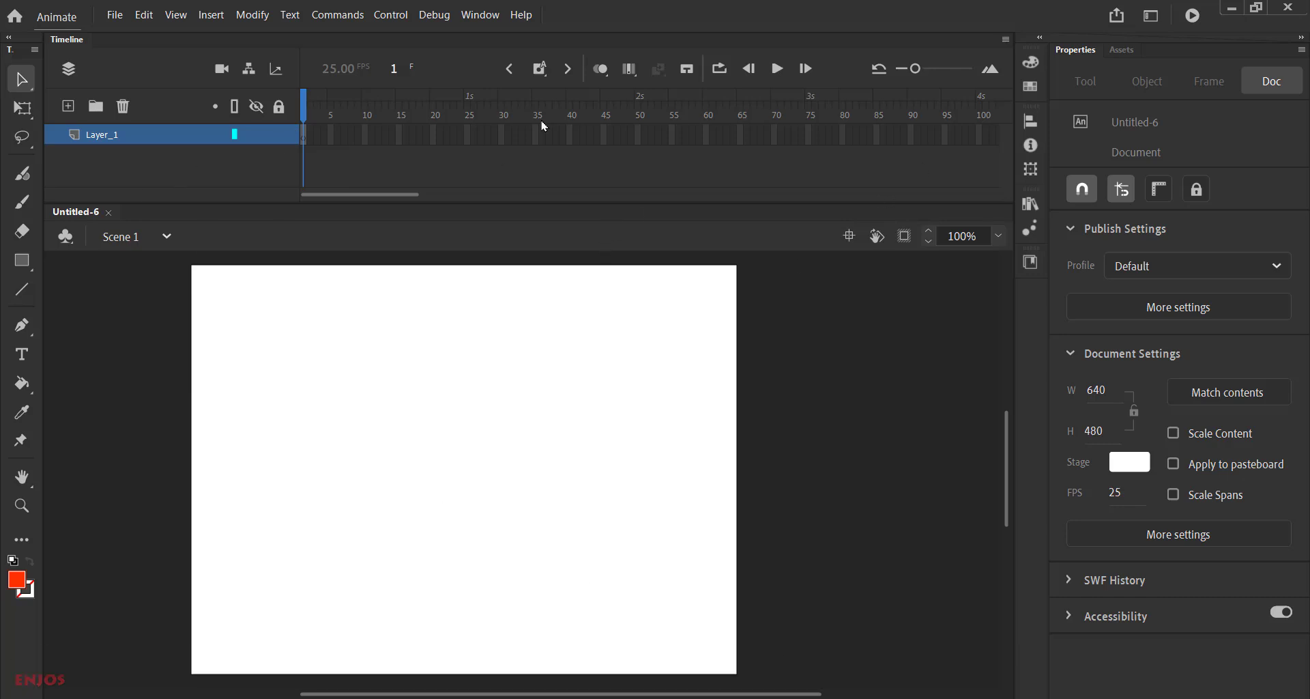
Step: Import the bg image from the Car animation folder onto the stage
click(113, 15)
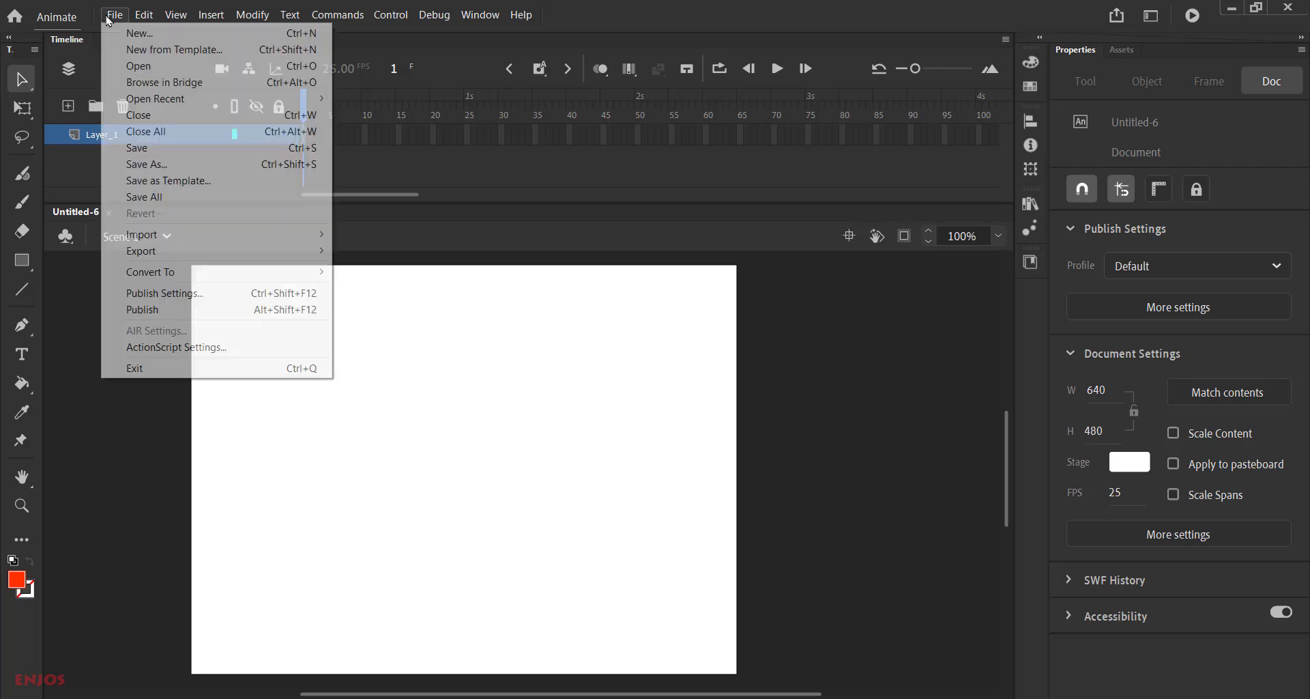
mouse_move(249, 234)
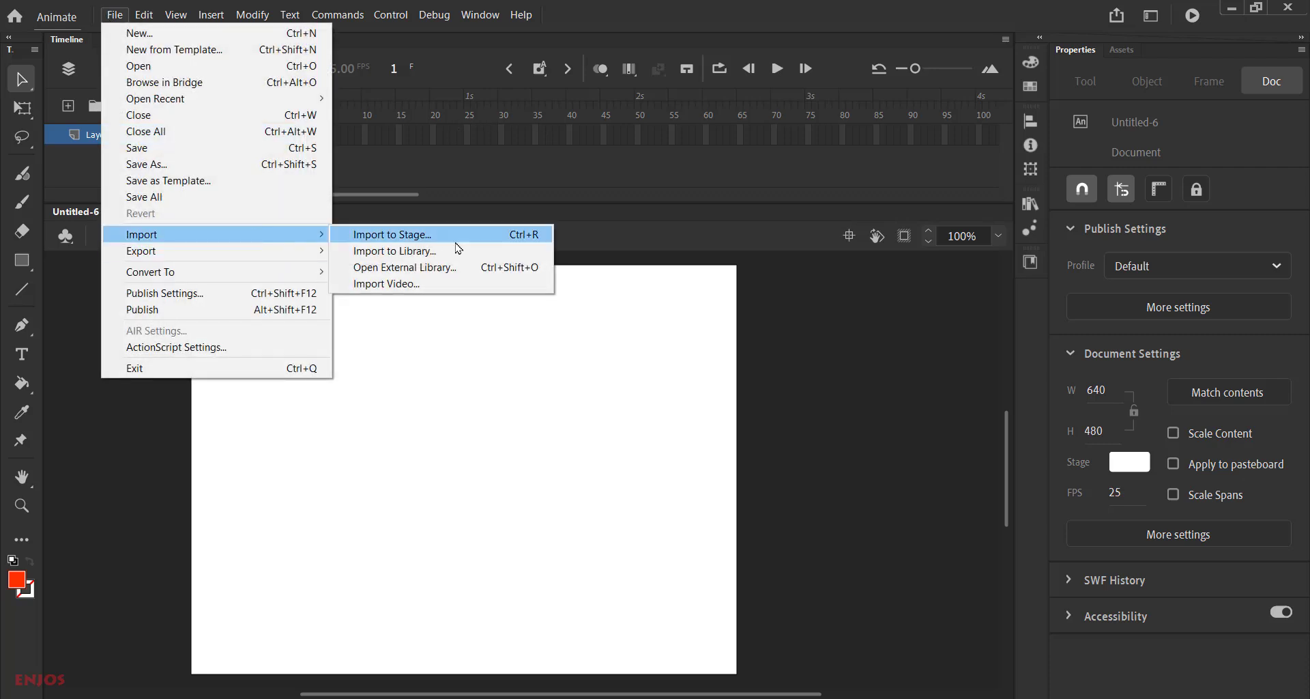
click(474, 239)
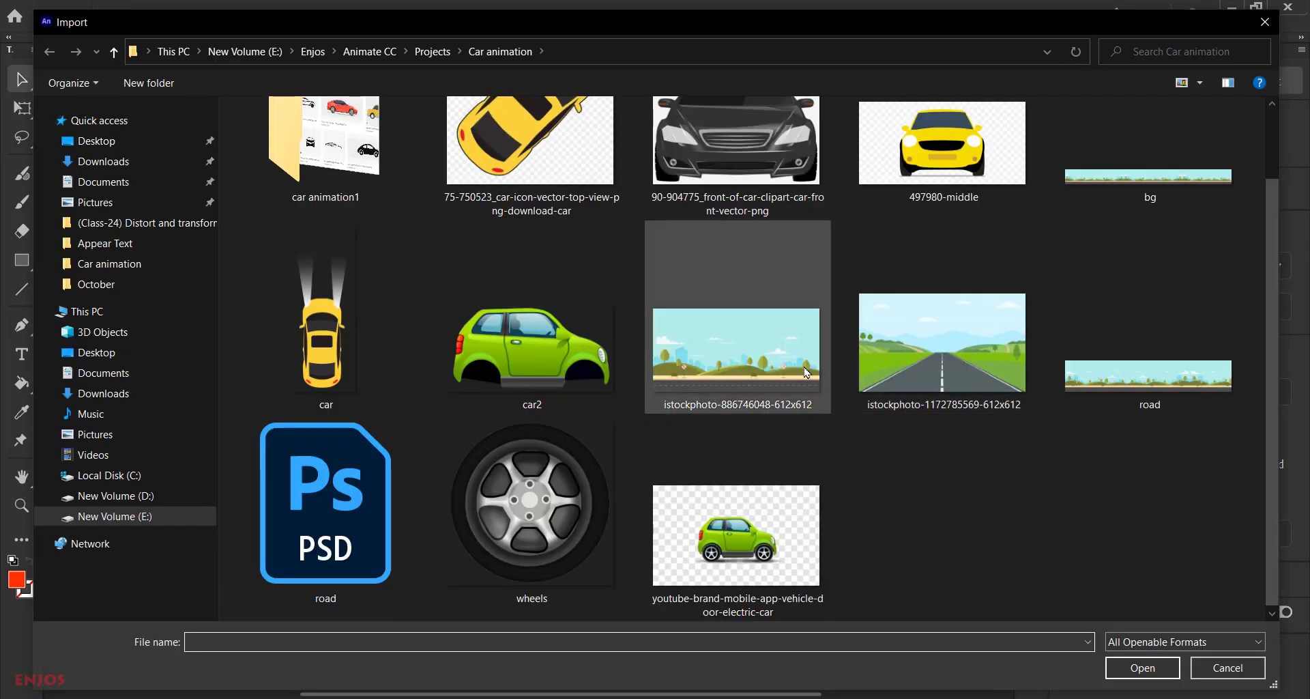
scroll(807, 372, up, 2)
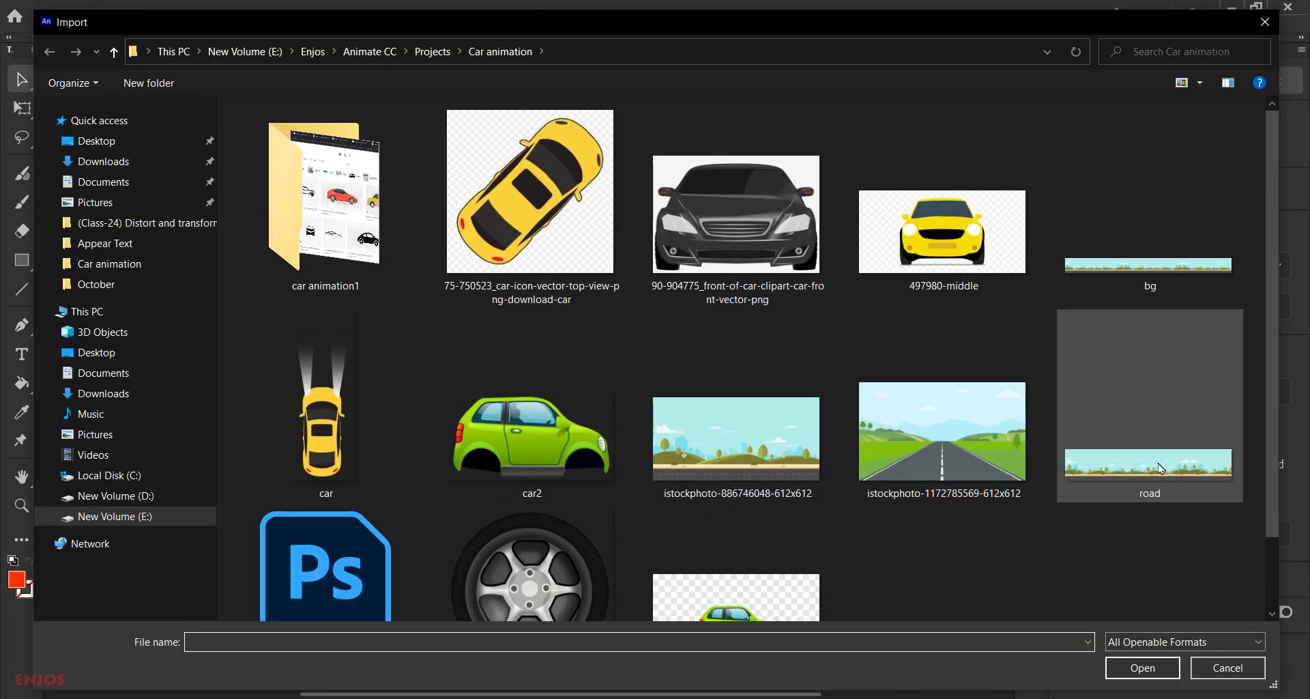
click(1170, 286)
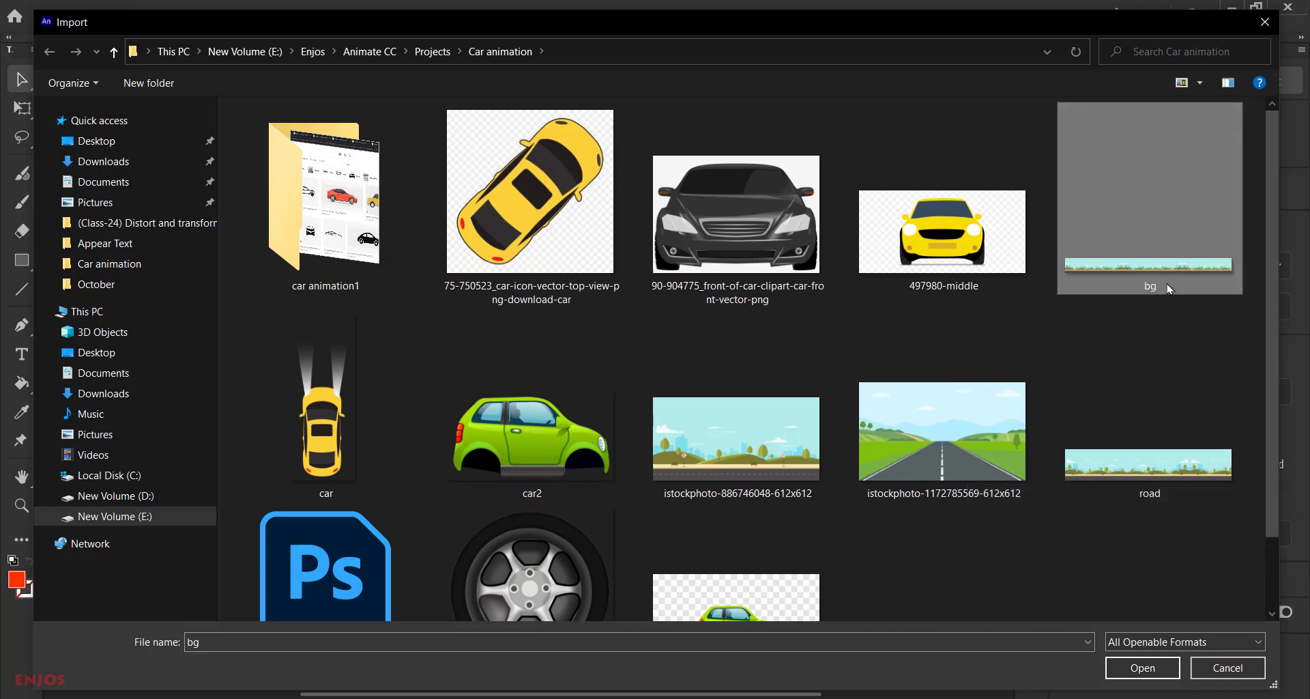
click(1141, 670)
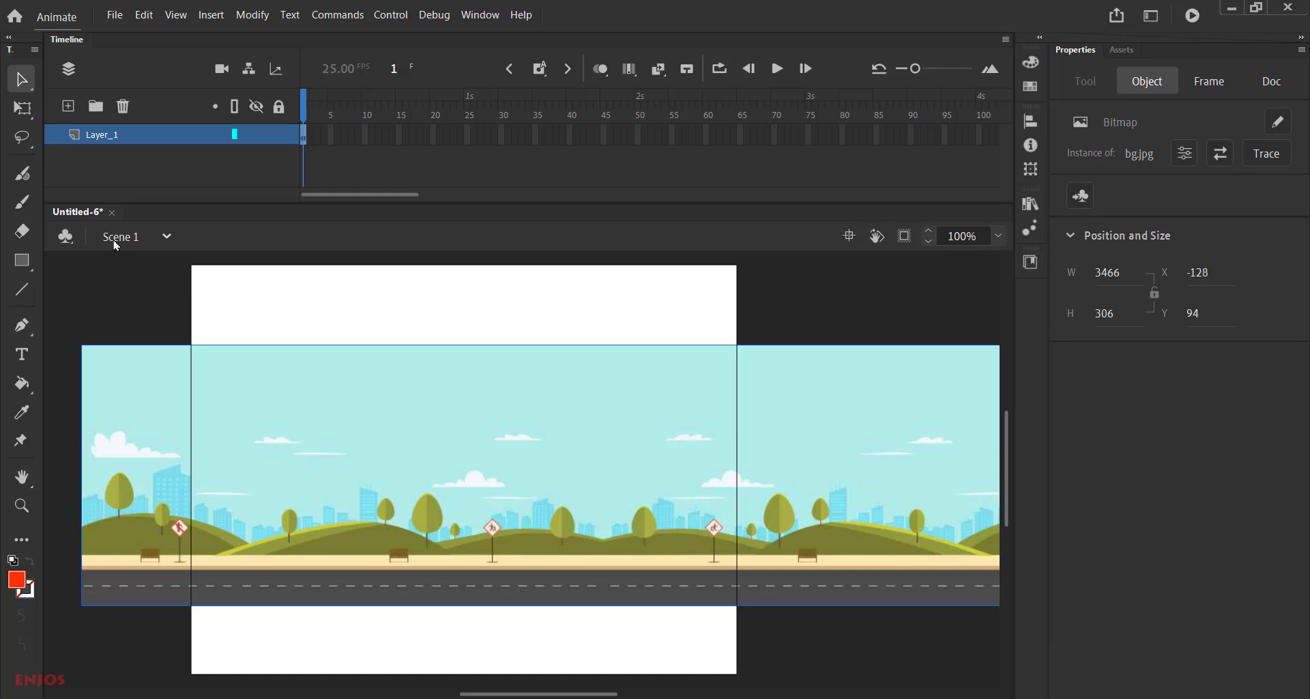
Step: Enlarge the bg bitmap proportionally about its centre with Free Transform to about 5784 x 511 px, covering the stage height
scroll(330, 436, down, 5)
key(alt)
scroll(330, 437, up, 5)
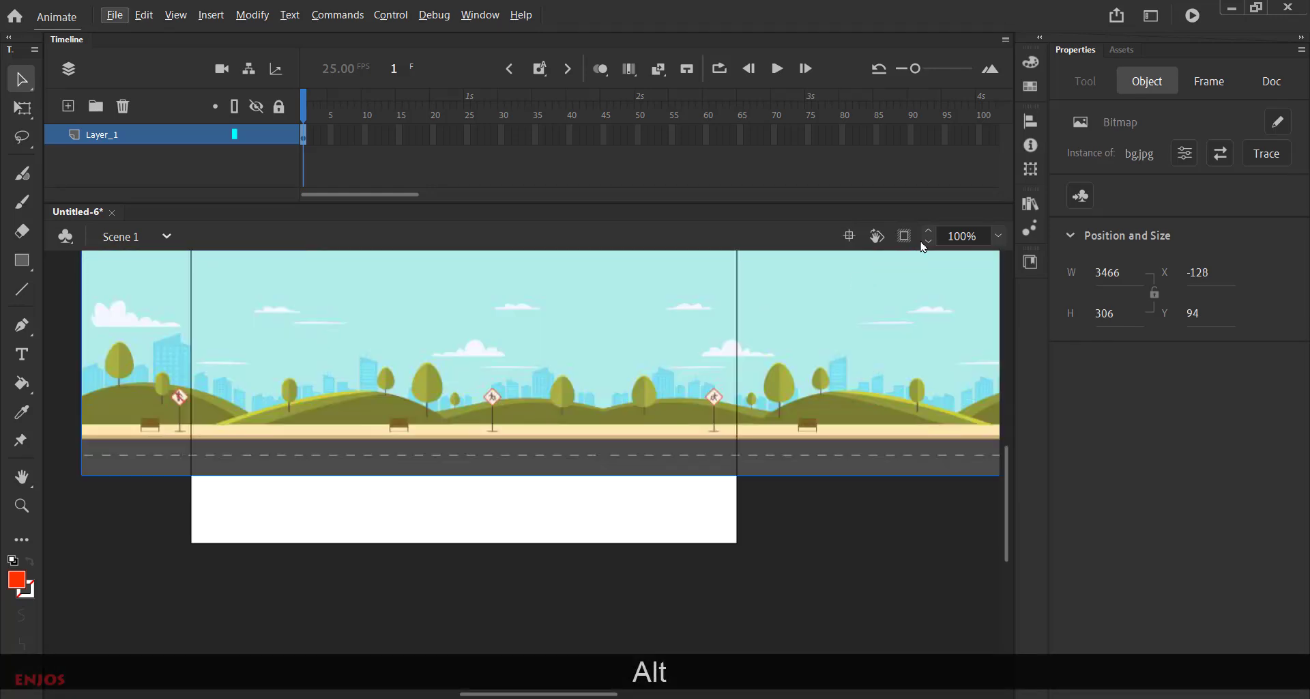
click(998, 236)
click(1023, 257)
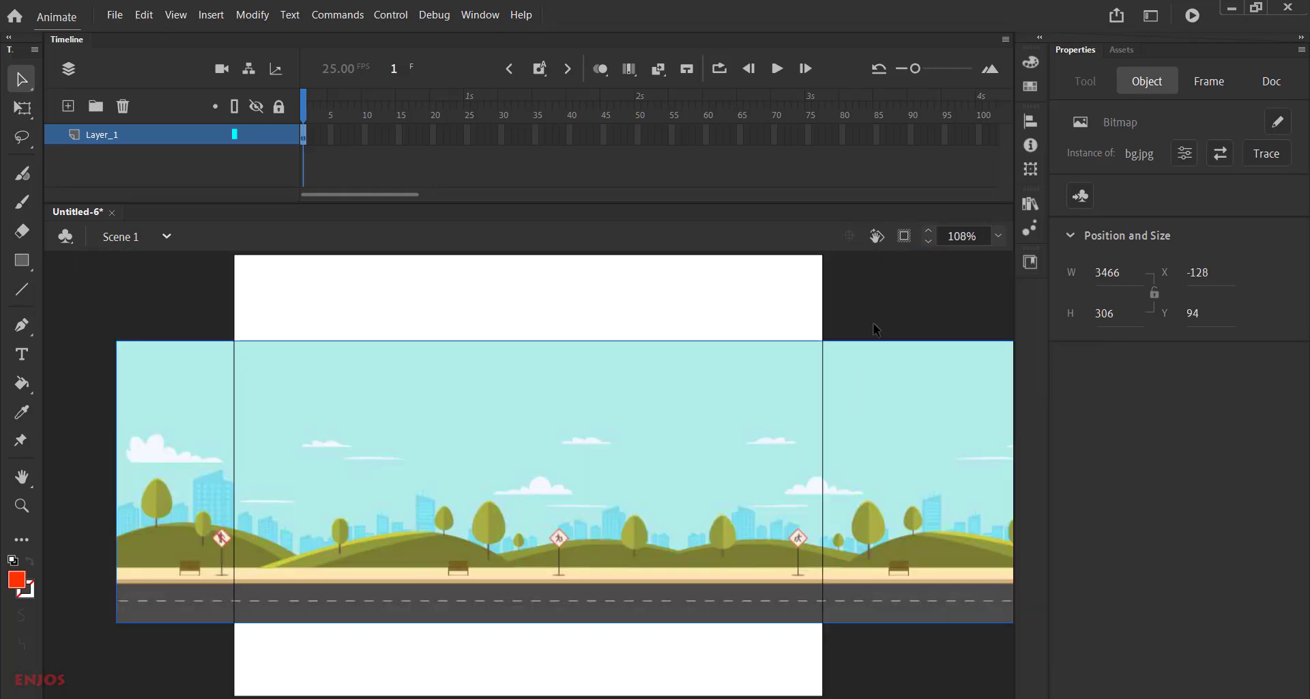
key(ctrl+shift+a)
scroll(677, 399, down, 2)
scroll(677, 399, down, 1)
drag(889, 401, 614, 400)
click(22, 108)
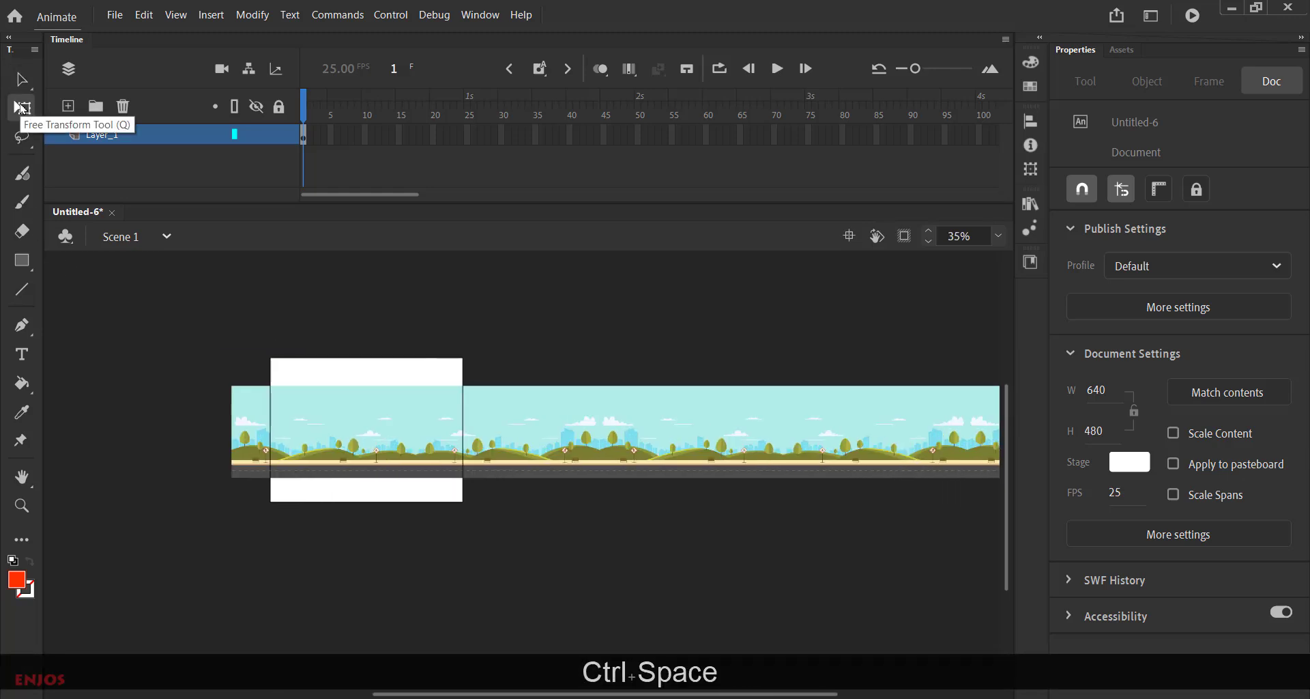
scroll(453, 432, down, 1)
scroll(830, 468, down, 1)
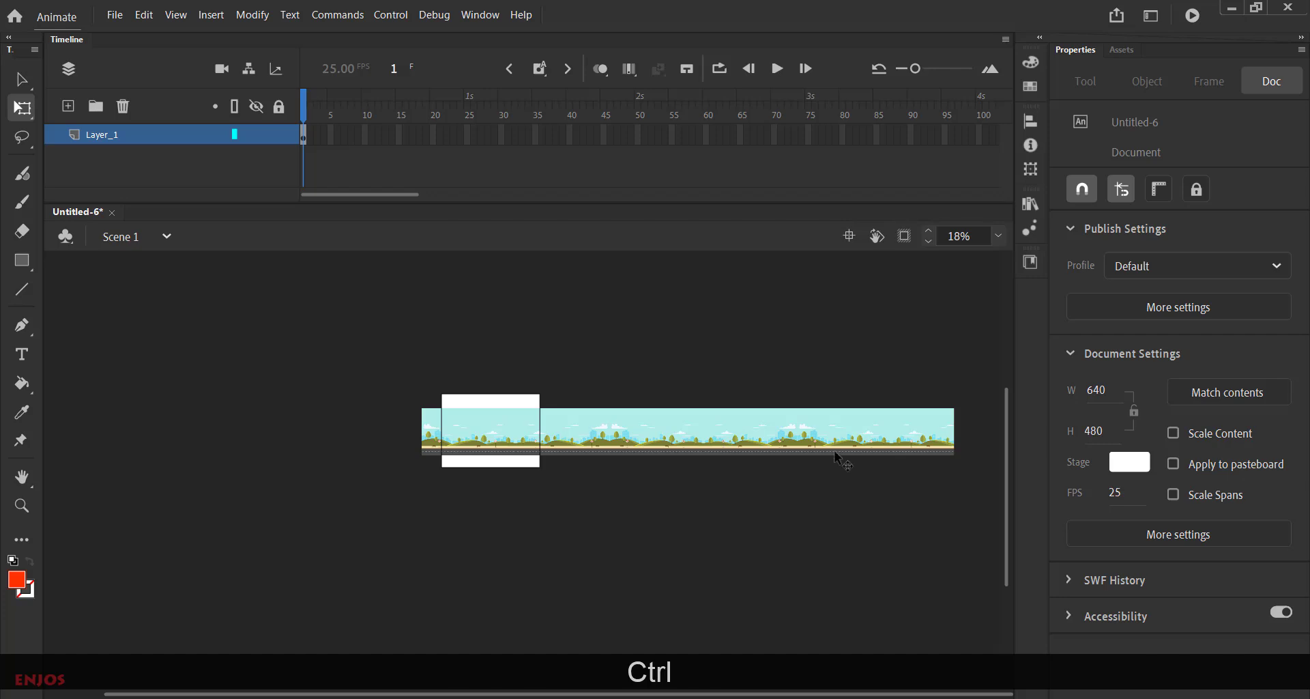
click(879, 452)
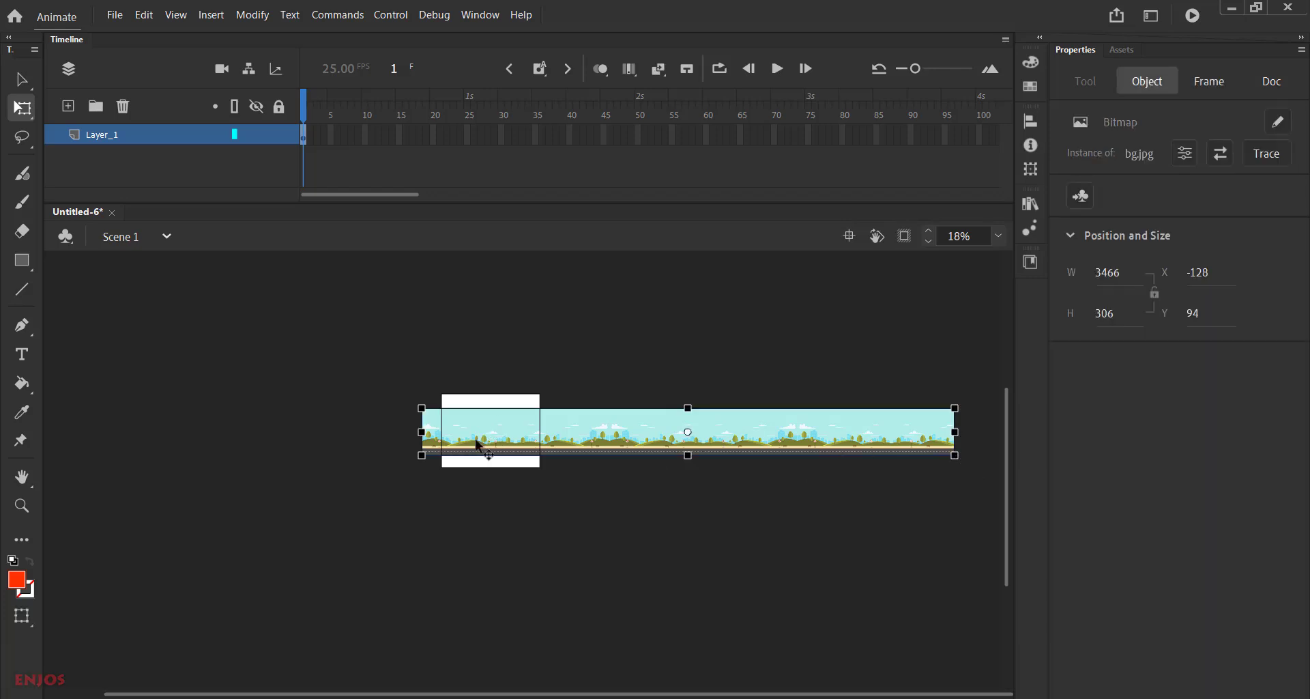
key(shift)
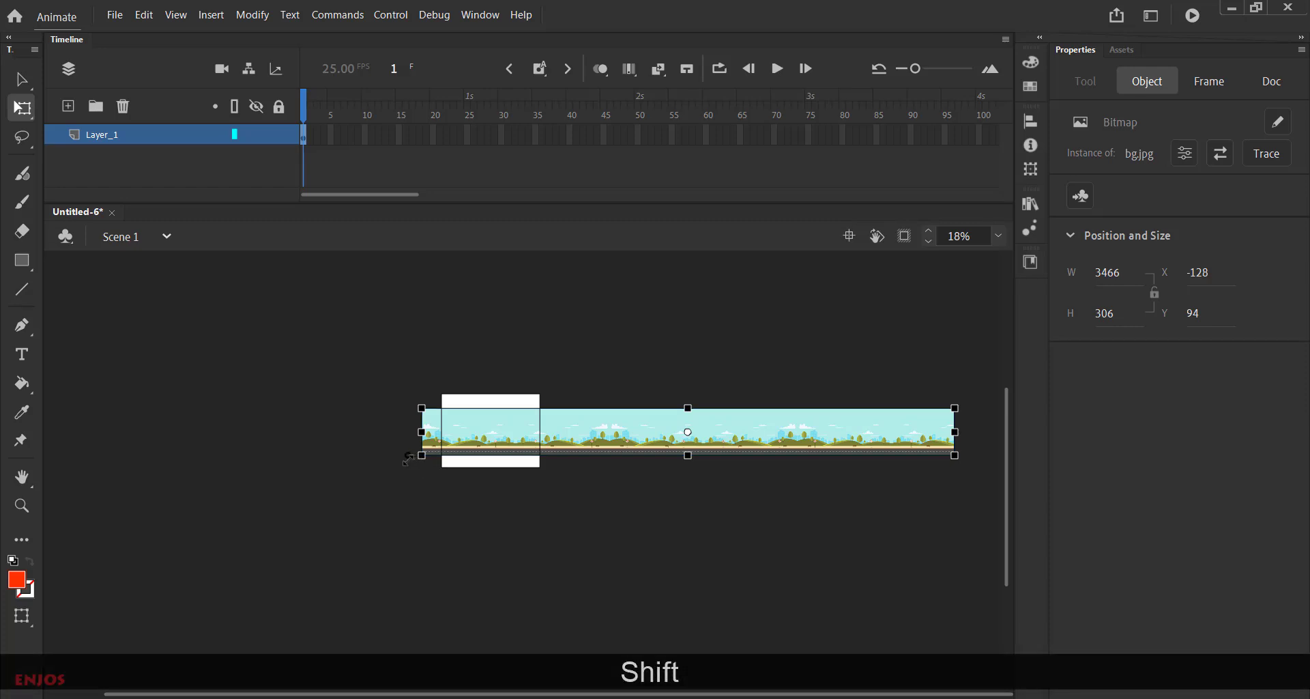
drag(408, 458, 286, 415)
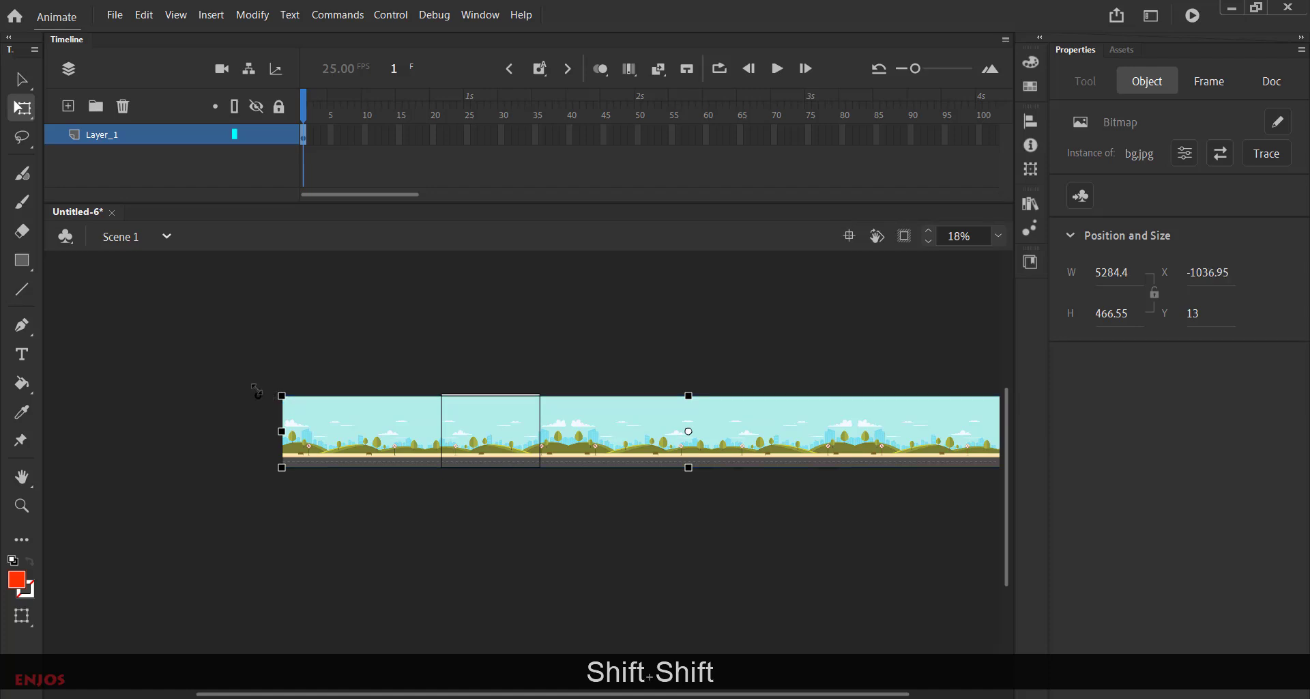
drag(282, 390, 245, 381)
key(alt)
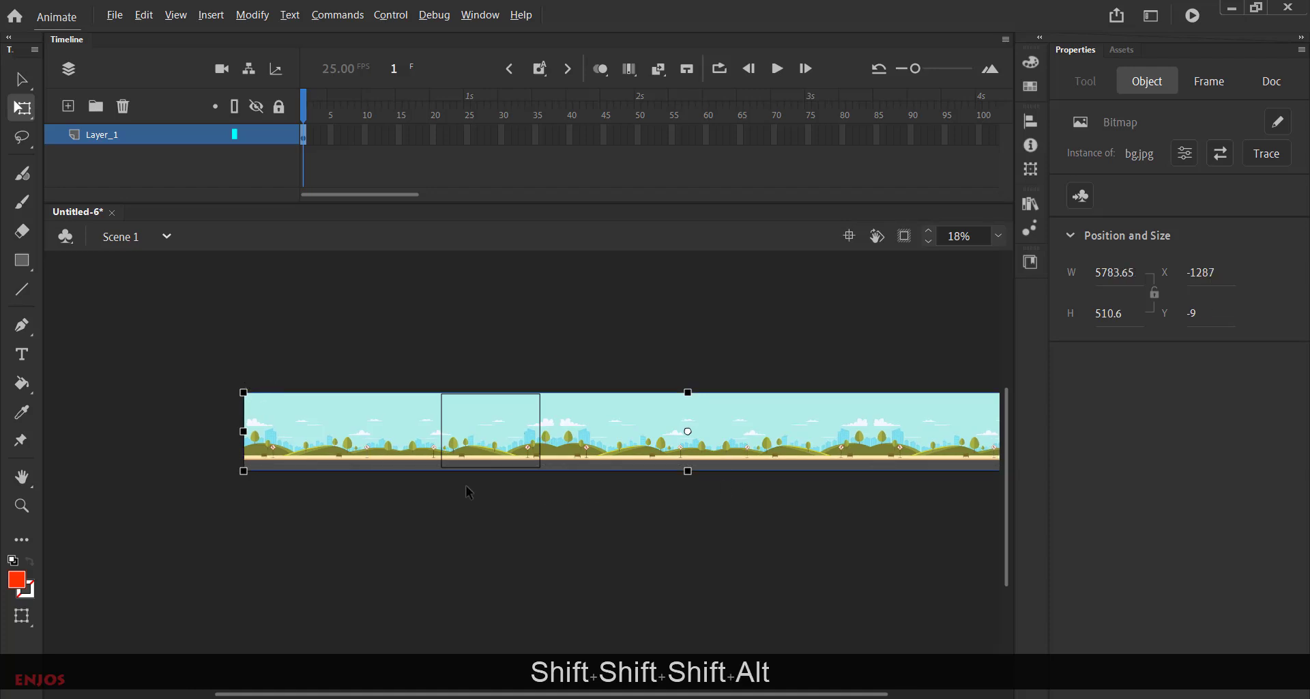
Step: Move the enlarged background left until its right end covers the stage, placing it at X -5121 and Y 0
drag(866, 464, 494, 447)
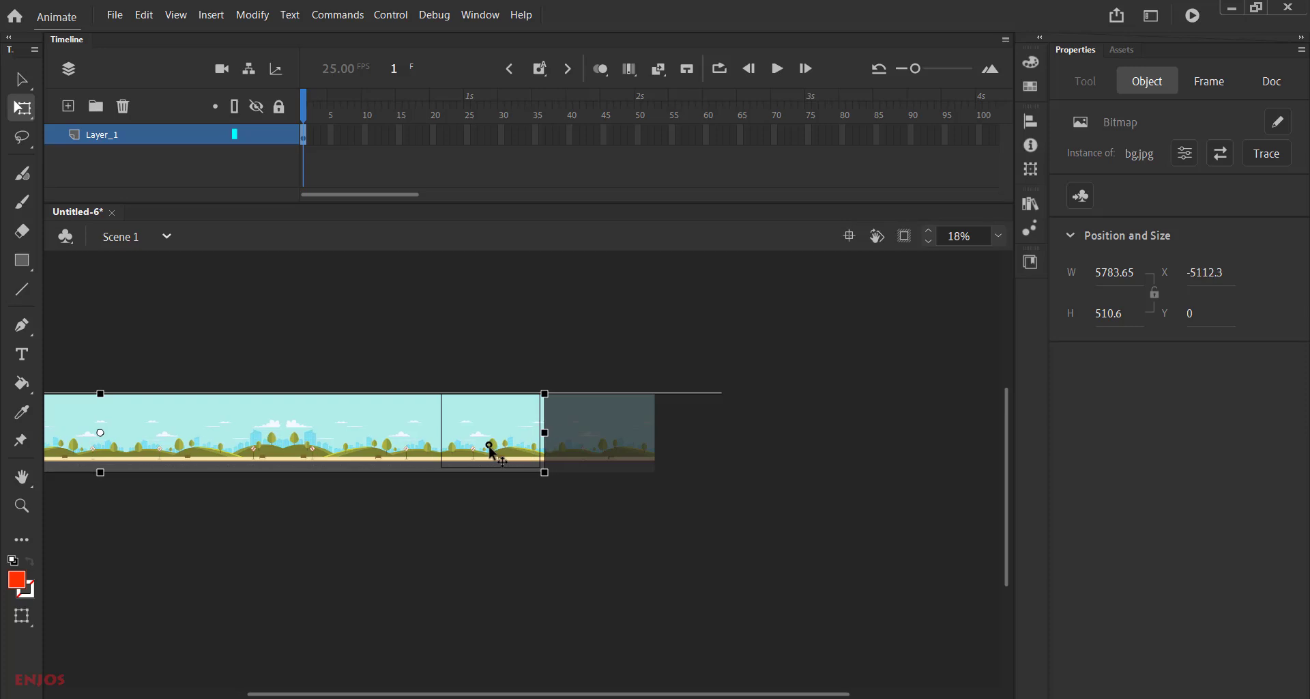
key(alt)
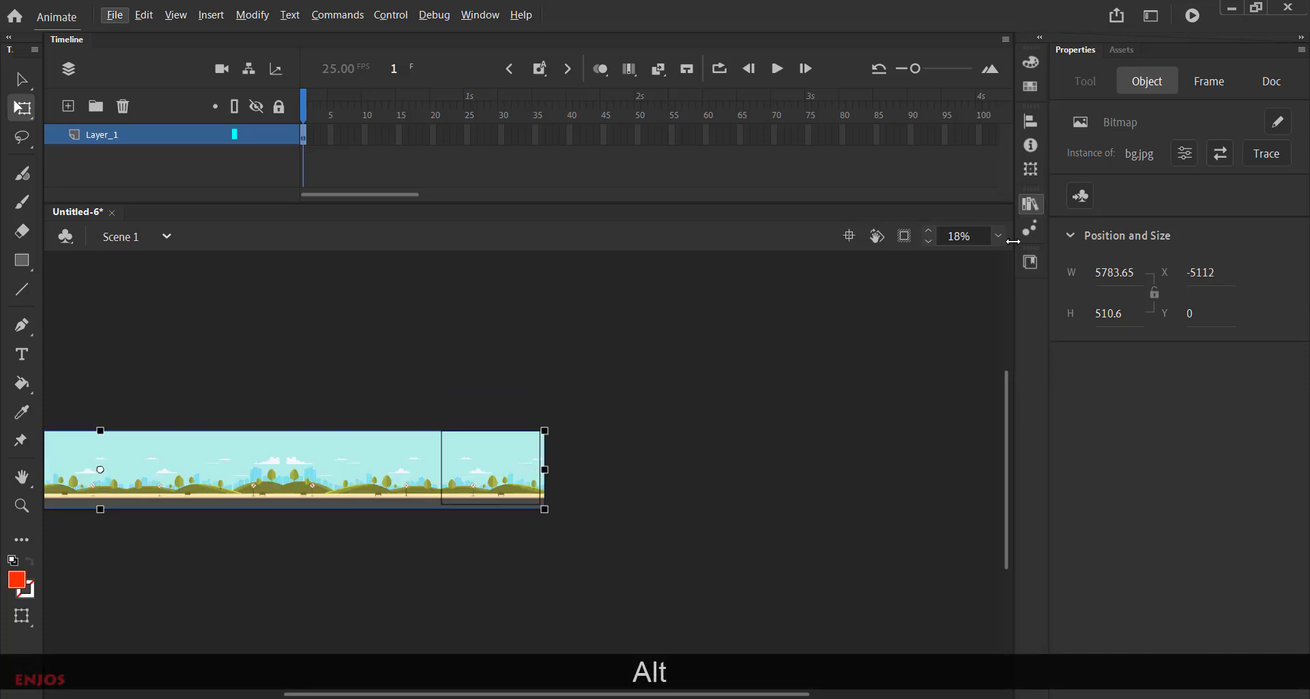
click(998, 235)
click(1010, 259)
click(930, 330)
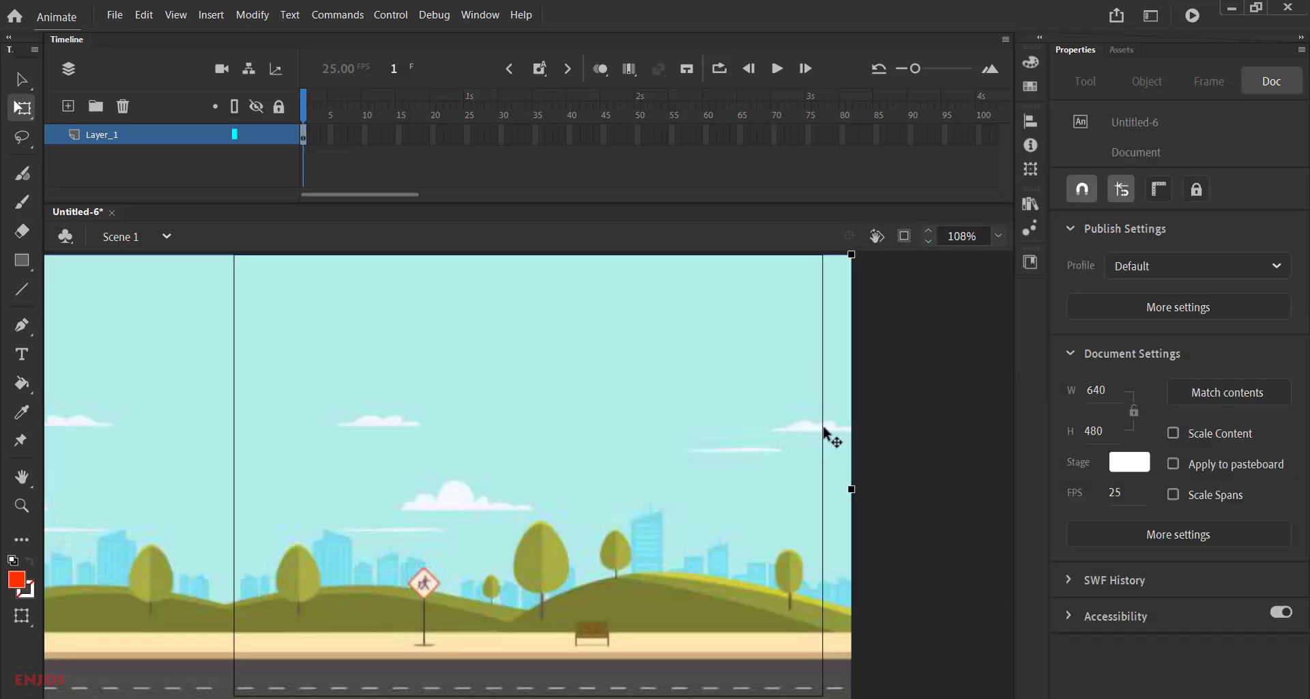
drag(846, 490, 838, 488)
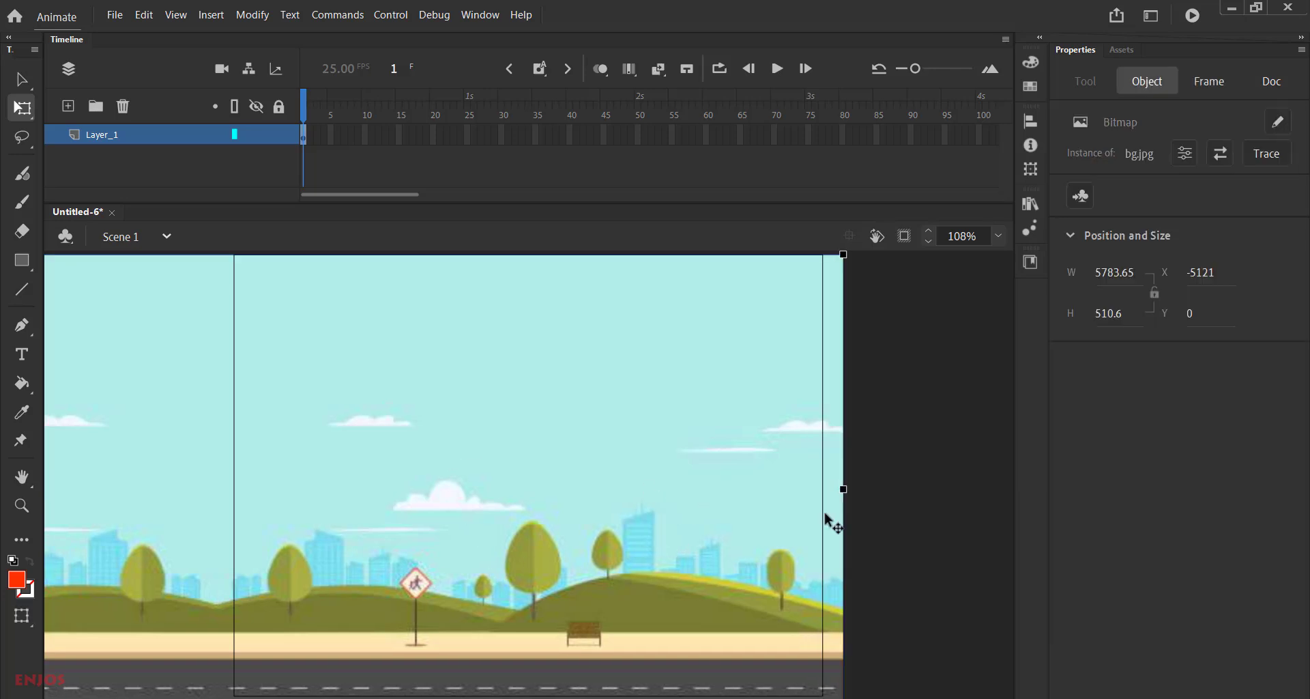
key(Up)
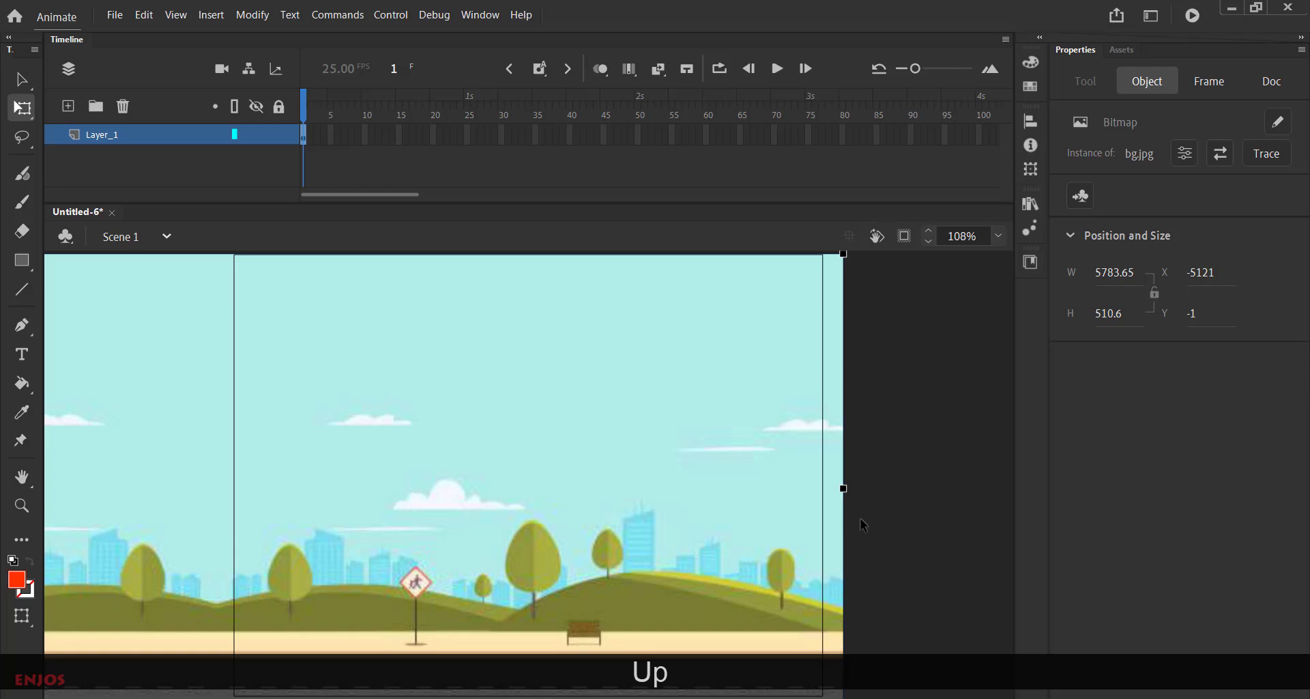
key(Down)
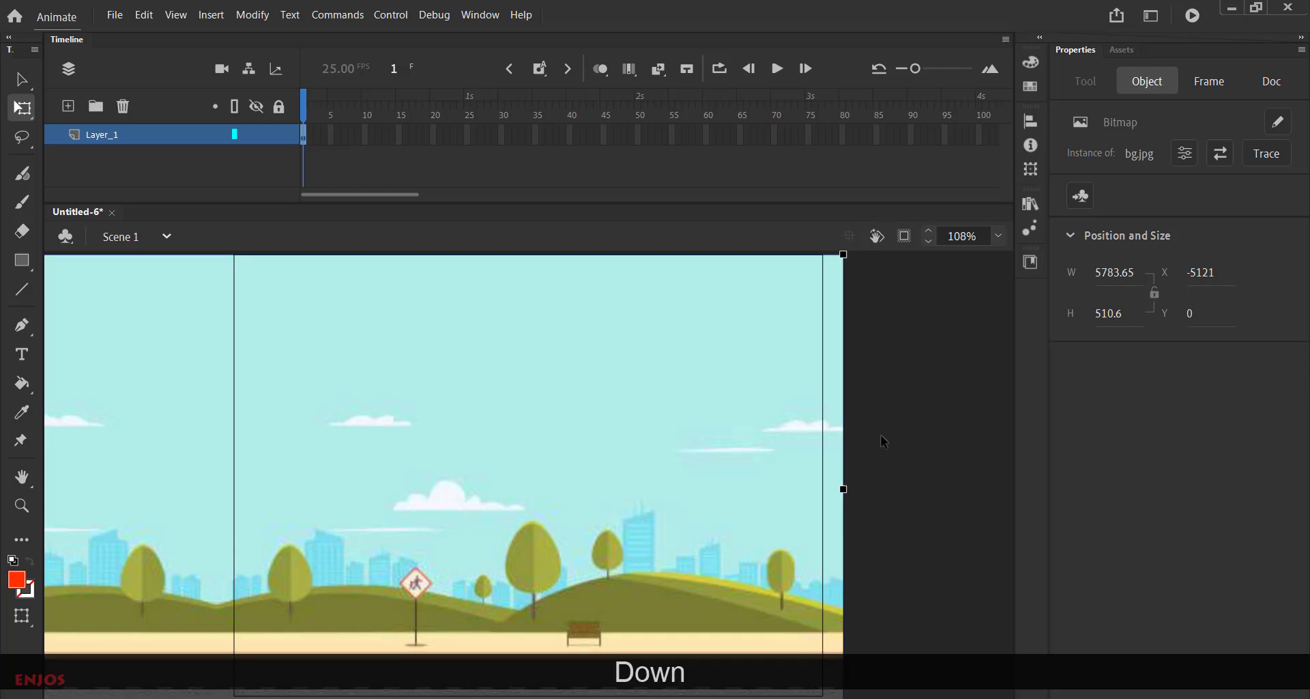
Step: Nudge the enlarged background up and slightly left to X -5126 and Y -16, keeping the stage covered
scroll(874, 439, down, 3)
drag(710, 453, 707, 419)
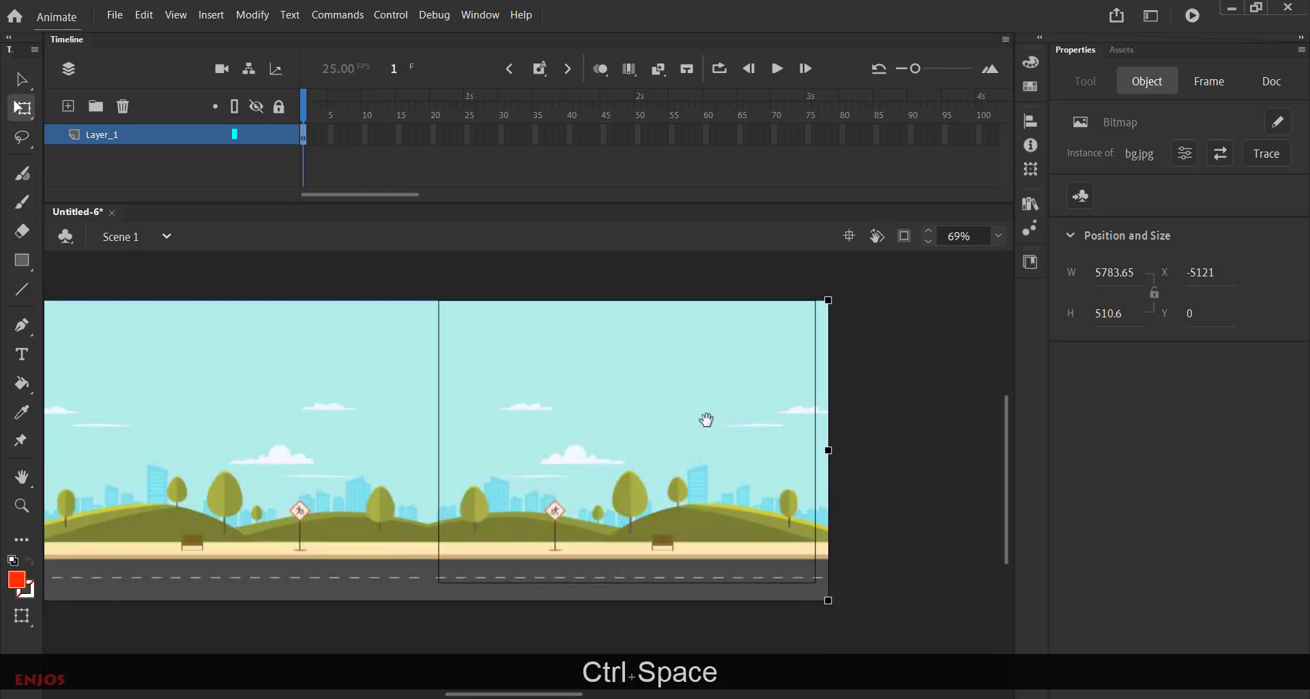
key(Up)
key(Up)
key(Up)
key(Up)
key(Up)
key(Up)
key(Up)
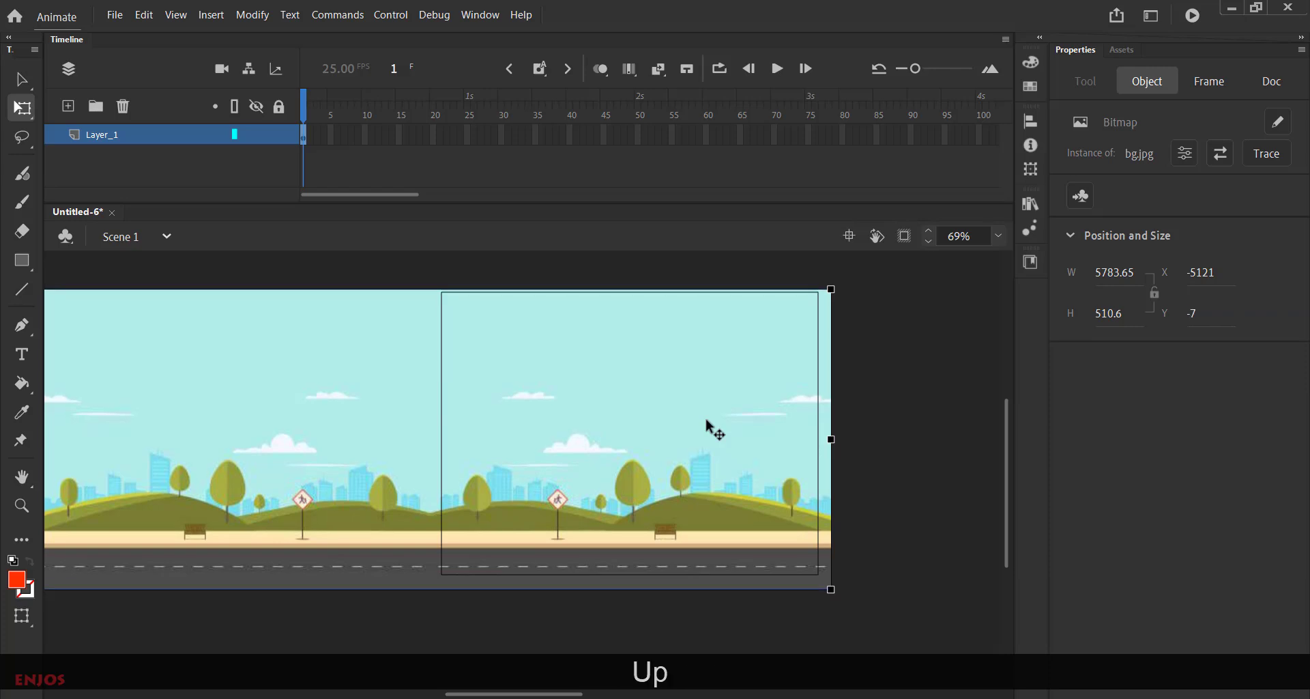
key(Up)
key(Up)
key(Up)
key(Up)
key(Up)
key(Up)
key(Up)
key(Up)
key(Up)
key(Left)
key(Left)
key(Left)
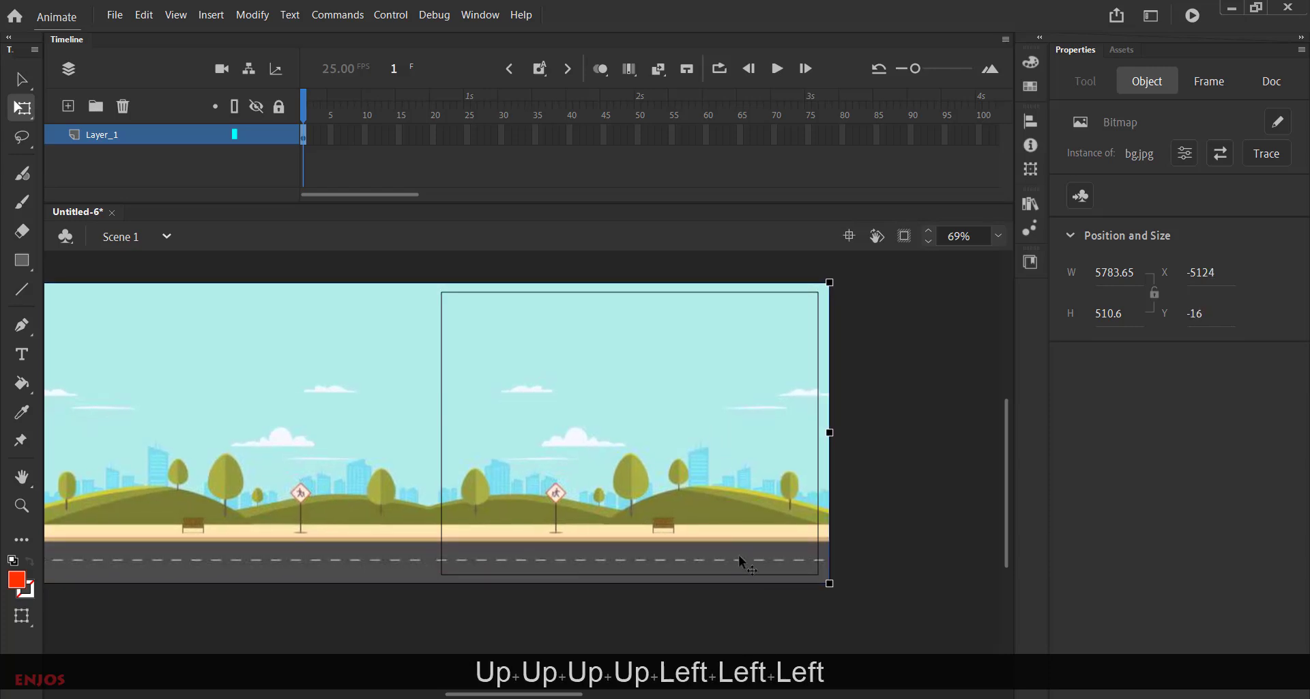
key(Left)
key(Left)
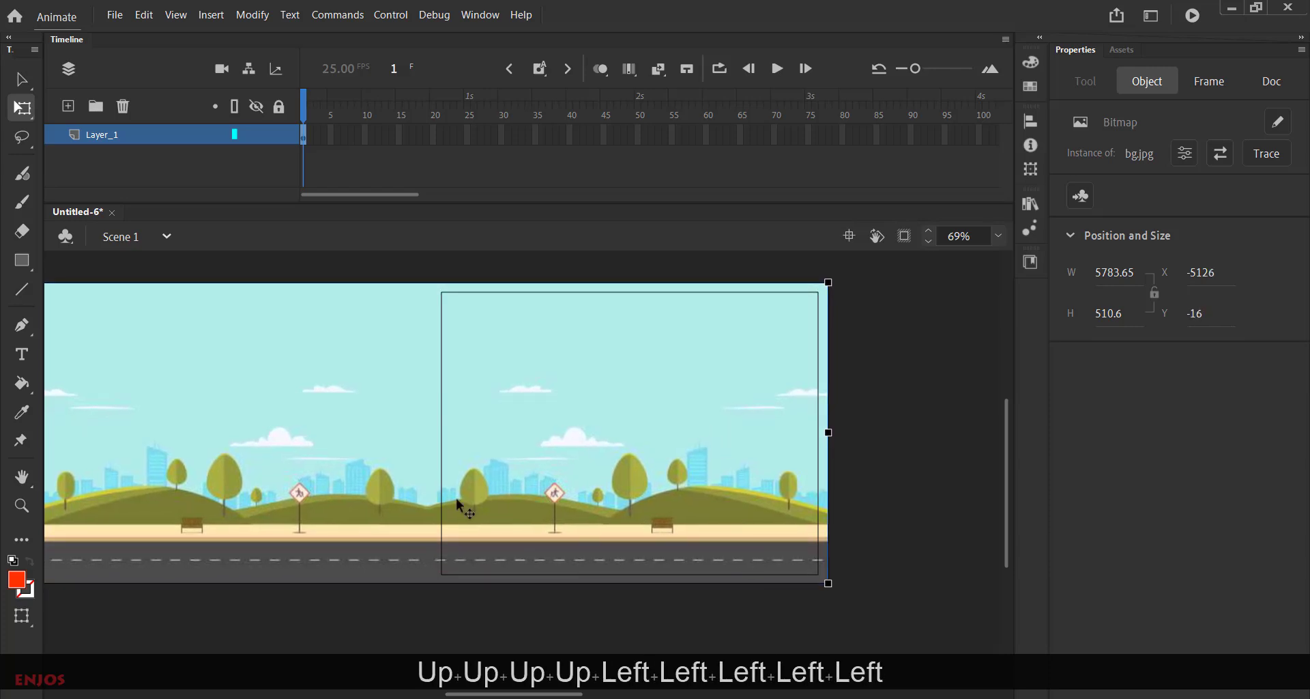
Step: Create a motion tween for the background on Layer_1 and add a keyframe at frame 100
right_click(305, 139)
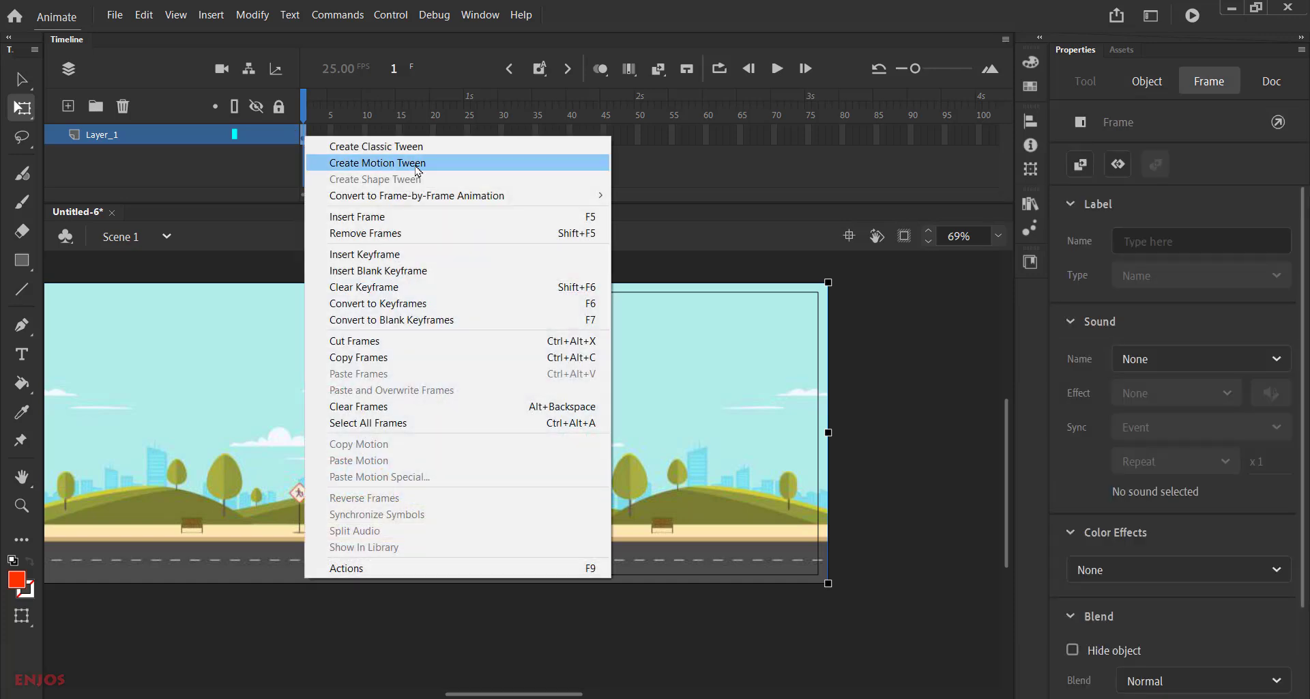
click(418, 163)
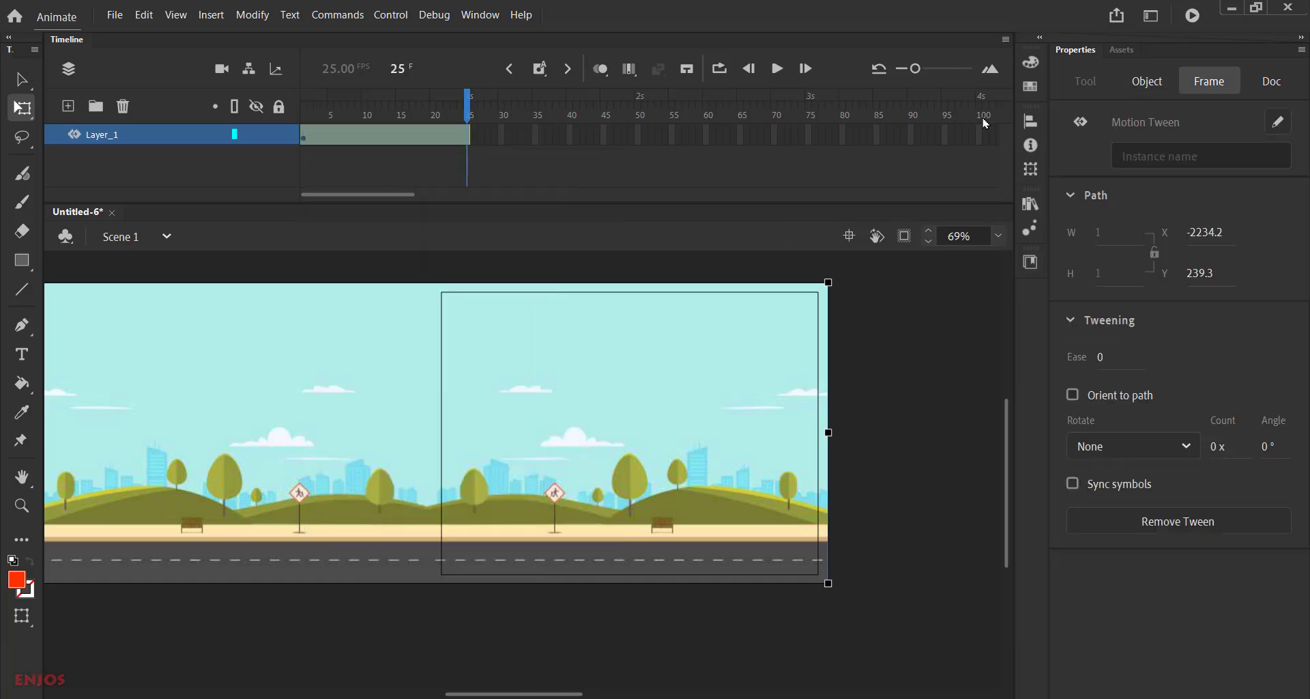
click(908, 71)
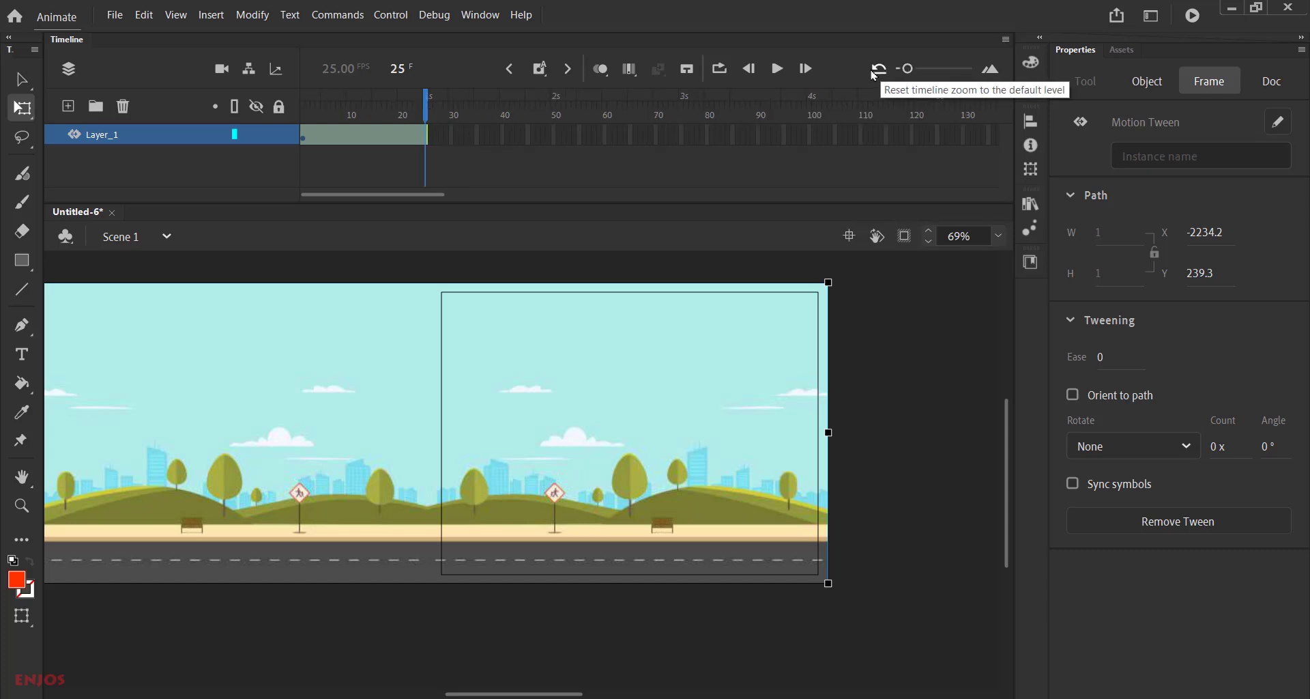
click(809, 134)
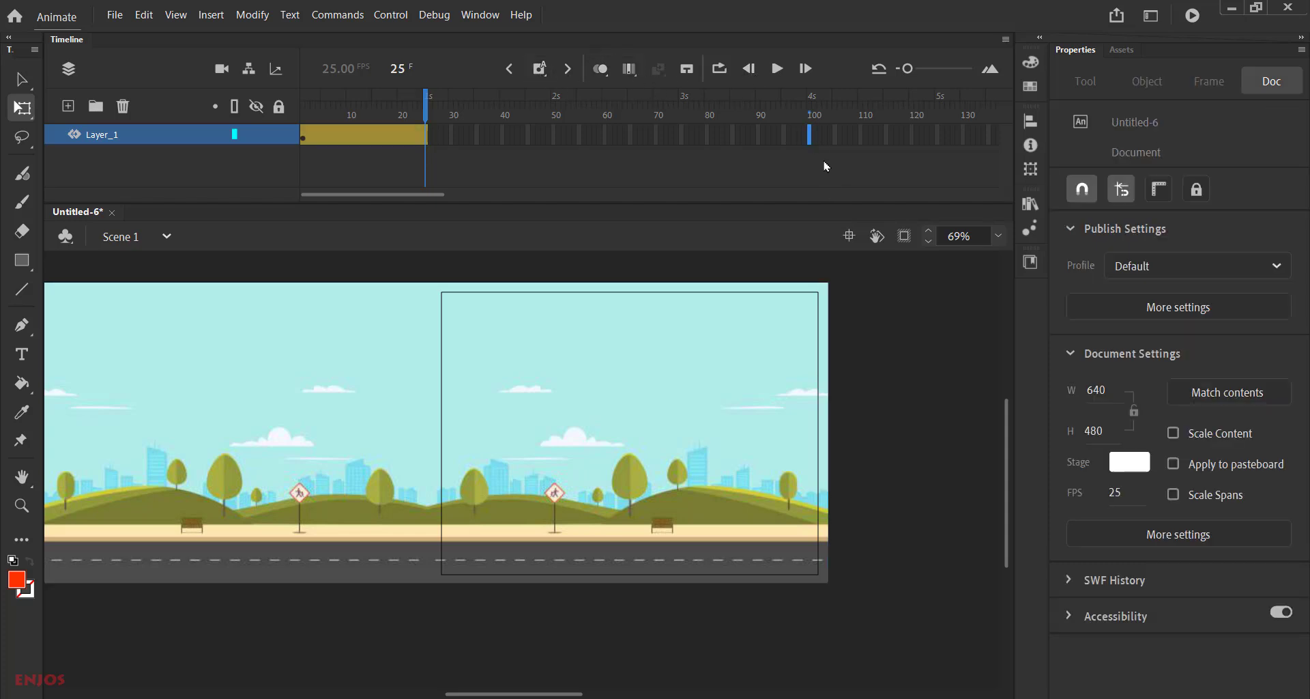
key(F6)
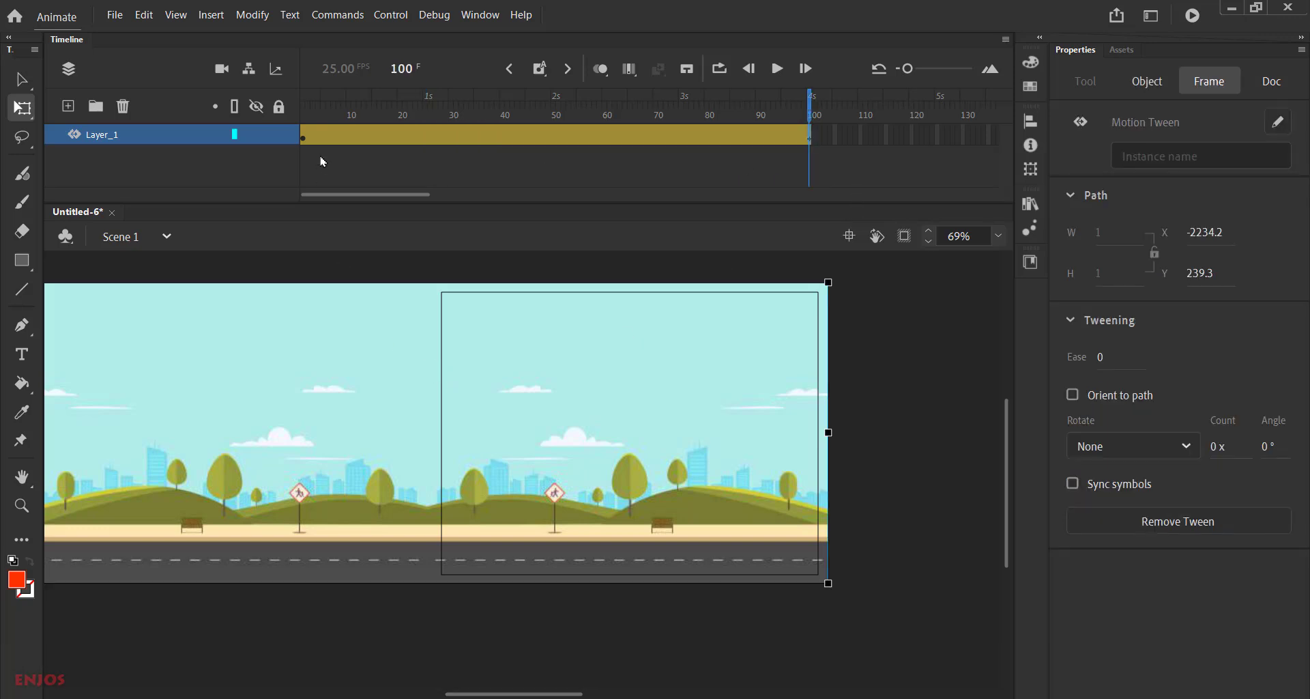
click(306, 116)
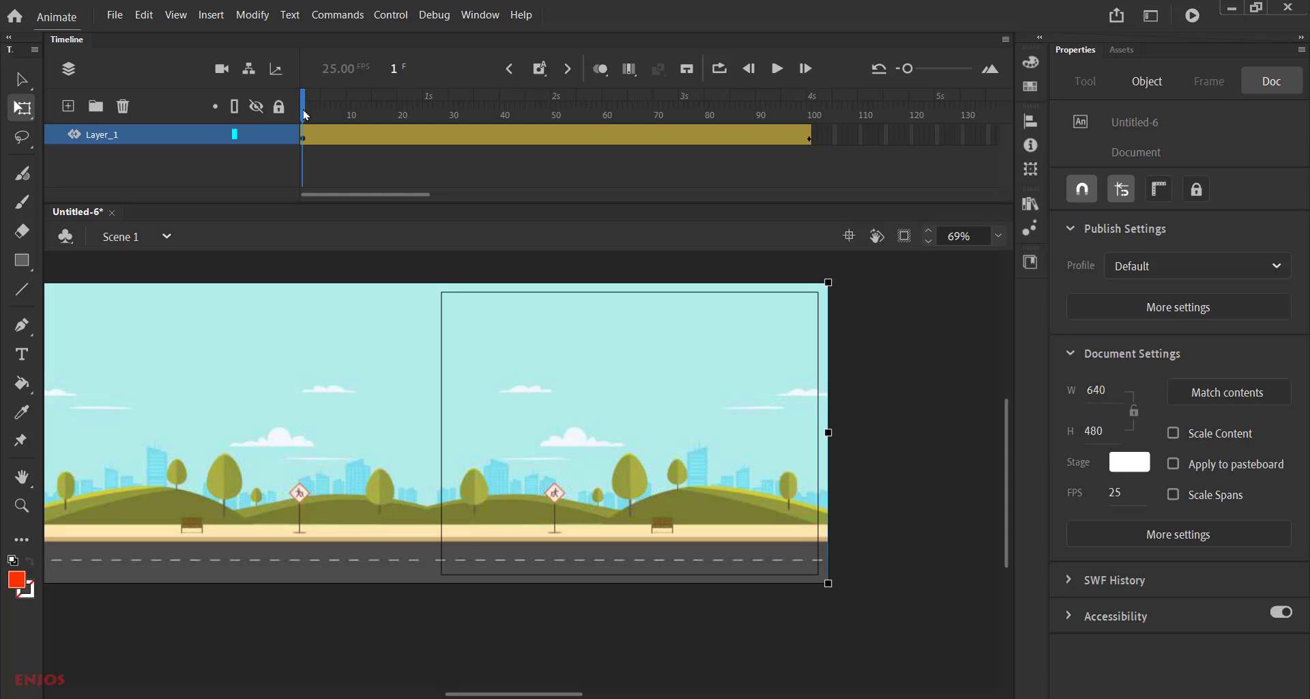
Step: At frame 100, move the background right until its left end covers the stage, placing it at X -22 and Y -16
click(812, 125)
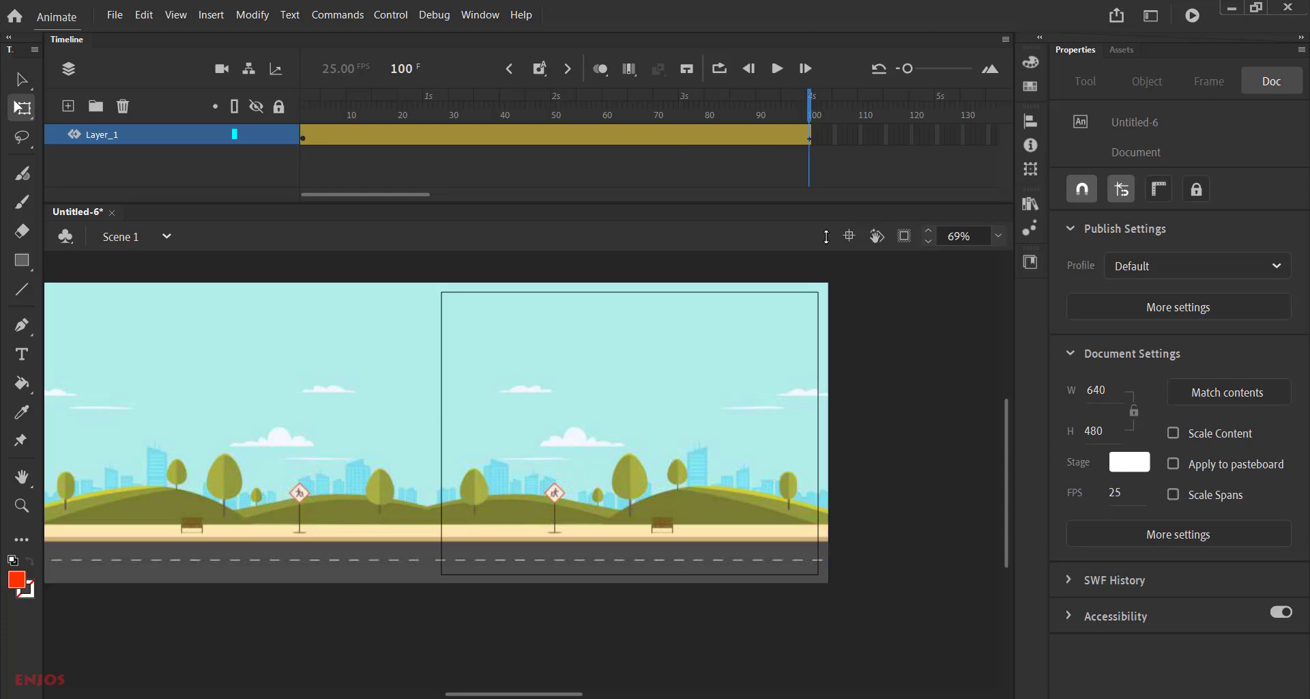
click(739, 456)
key(shift+Right)
key(shift+Right)
key(shift+Right)
key(shift+Right)
key(shift+Right)
key(shift+Right)
key(shift+Right)
key(shift+Right)
key(shift+Right)
key(shift+Right)
key(shift+Right)
key(shift+Right)
key(shift+Right)
key(shift+Right)
key(shift+Right)
key(shift+Right)
key(shift+Right)
key(shift+Right)
key(shift+Right)
key(shift+Right)
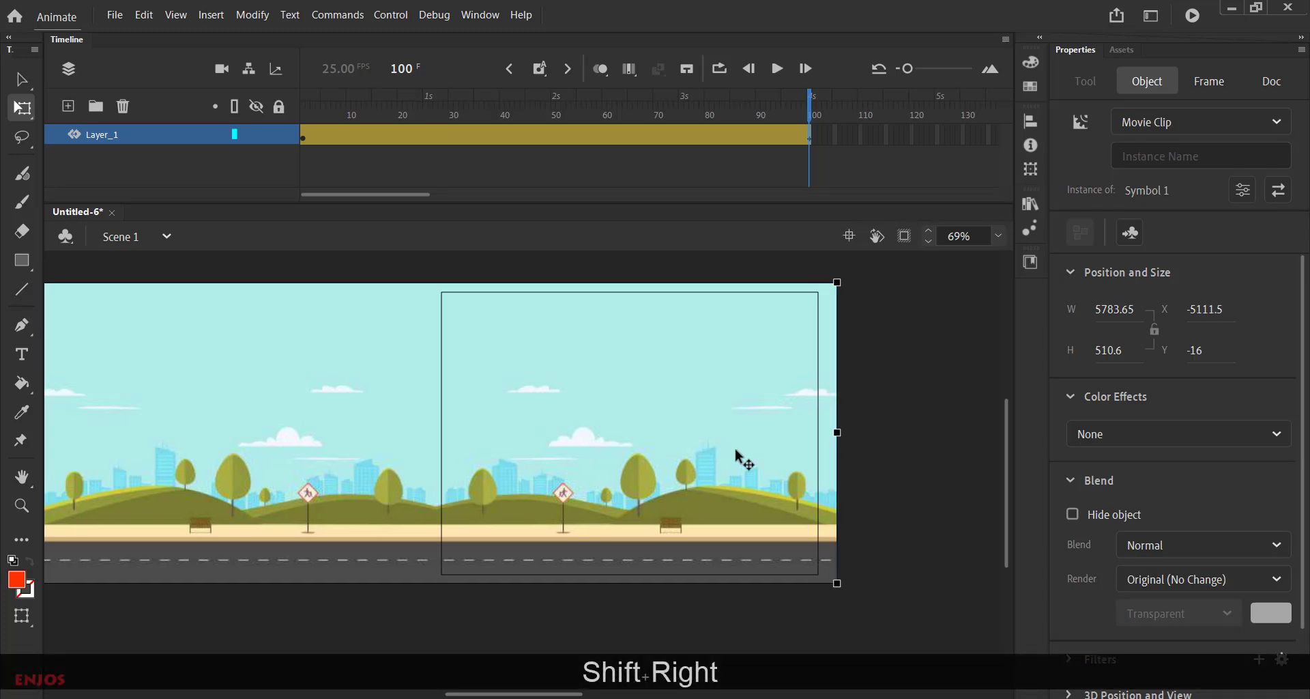
key(shift+Right)
key(shift+Right)
key(shift+Right)
key(shift+Right)
key(shift+Right)
key(shift+Right)
key(shift+Right)
key(shift+Right)
key(shift+Right)
key(shift+Right)
key(shift+Right)
key(shift+Right)
key(shift+Right)
key(shift+Right)
key(shift+Right)
key(shift+Right)
key(shift+Right)
key(shift+Right)
key(shift+Right)
key(shift+Right)
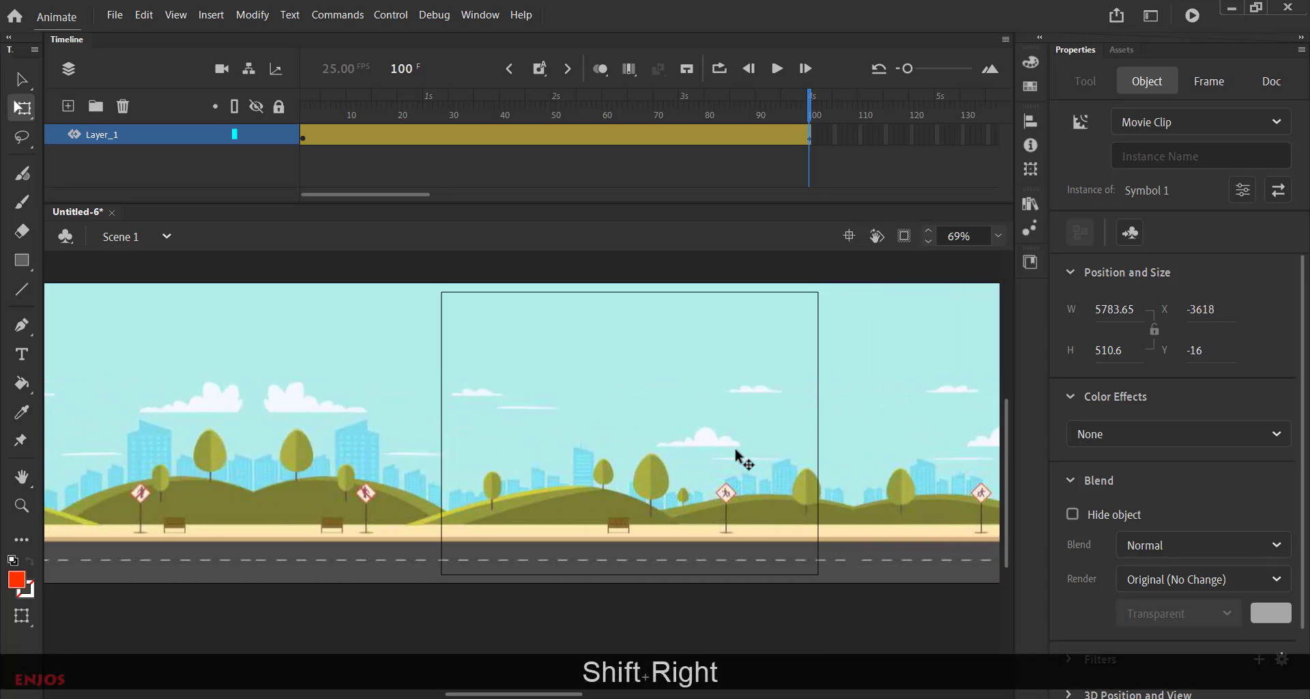
key(shift+Right)
key(shift+Right)
key(shift+Right)
key(shift+Right)
key(shift+Right)
key(shift+Right)
key(shift+Right)
key(shift+Right)
key(shift+Right)
key(shift+Right)
key(shift+Right)
key(shift+Right)
key(shift+Right)
key(shift+Right)
key(shift+Right)
key(shift+Right)
key(shift+Right)
key(shift+Right)
key(shift+Right)
key(shift+Right)
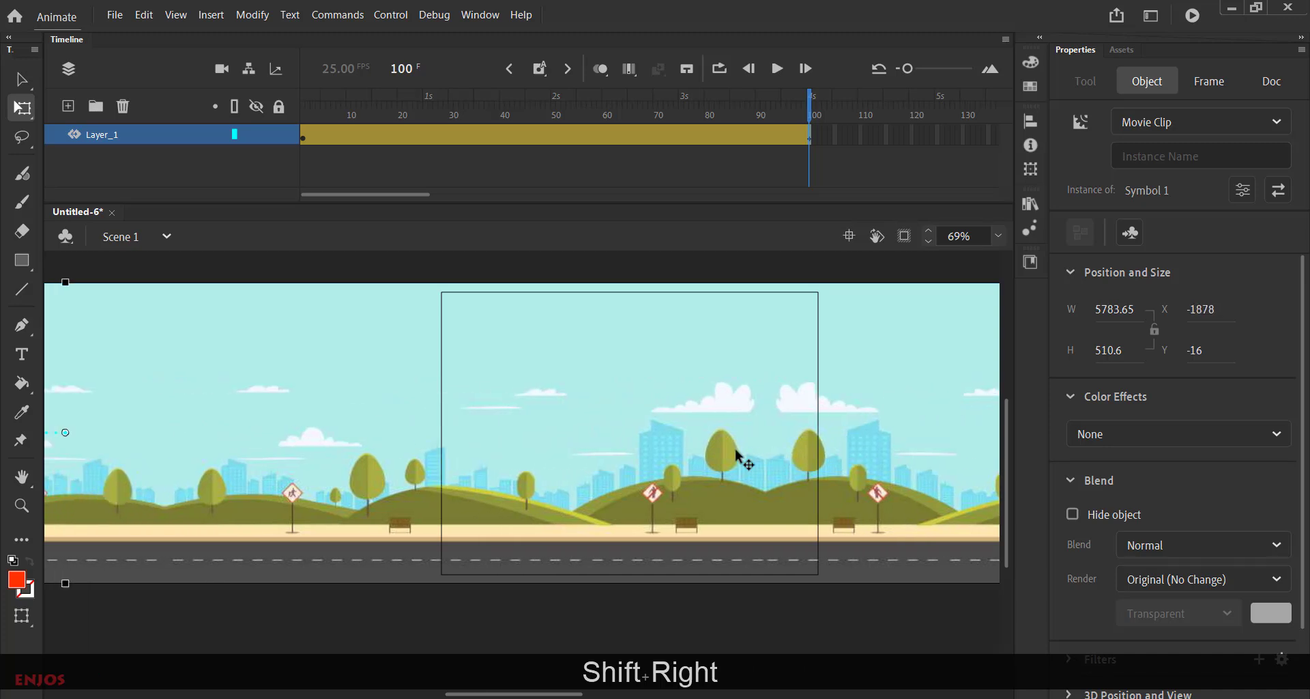
key(shift+Right)
key(shift+Right)
key(shift+Right)
key(shift+Right)
key(shift+Right)
key(shift+Right)
key(shift+Right)
key(shift+Right)
key(shift+Right)
key(shift+Right)
key(shift+Right)
key(shift+Right)
key(shift+Right)
key(shift+Right)
key(shift+Right)
key(shift+Right)
key(shift+Right)
key(shift+Right)
key(shift+Right)
key(shift+Right)
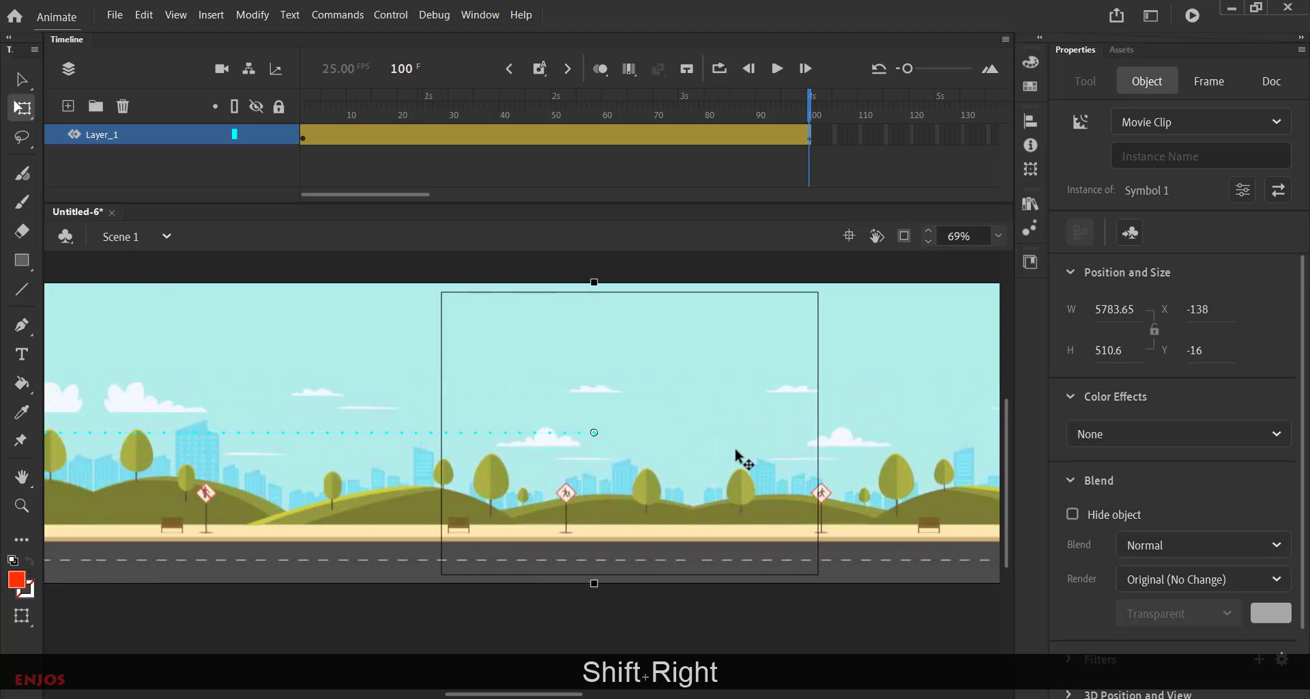
key(shift+Right)
key(shift+Right)
key(shift+Right)
key(shift+Right)
key(shift+Right)
key(shift+Right)
key(shift+Right)
key(shift+Right)
key(shift+Right)
key(shift+Right)
key(shift+Right)
key(shift+Right)
key(shift+Right)
key(shift+Right)
key(shift+Right)
key(shift+Right)
key(shift+Right)
key(shift+Right)
key(shift+Right)
key(shift+Right)
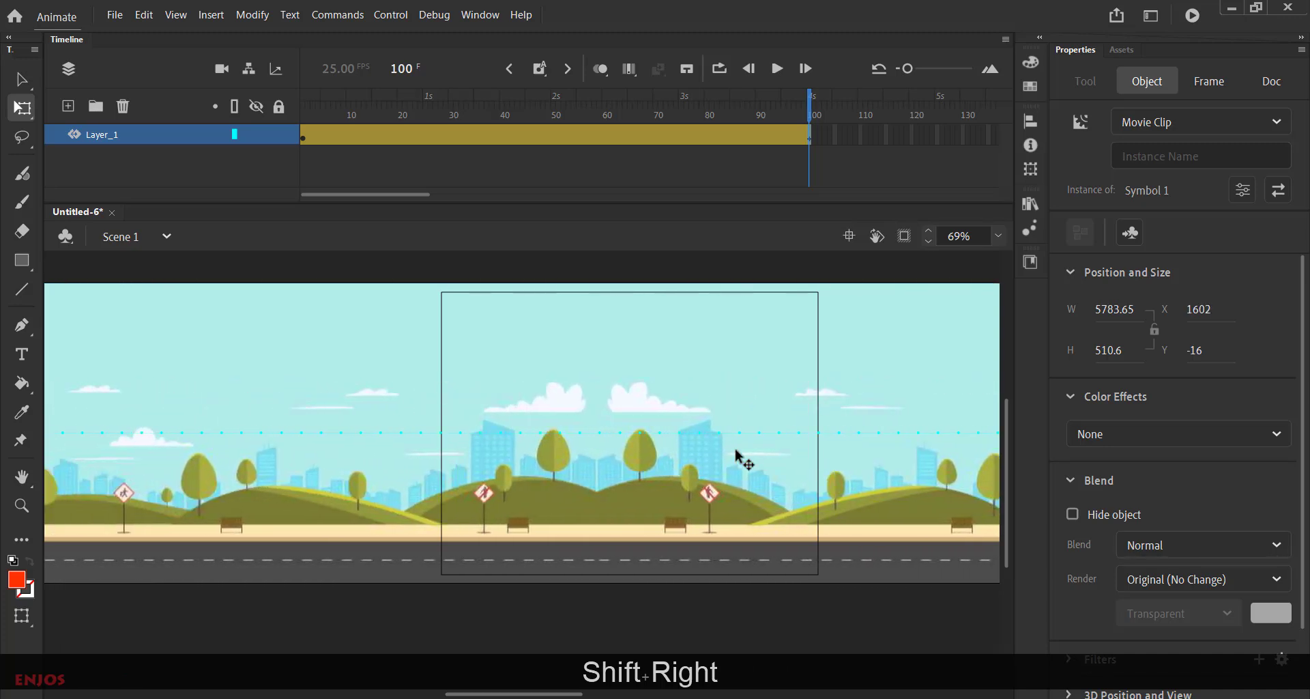
key(shift+Right)
key(shift+Right)
key(shift+Right)
key(shift+Right)
key(shift+Right)
key(shift+Right)
key(shift+Right)
key(shift+Right)
key(shift+Right)
key(shift+Right)
key(shift+Right)
key(shift+Right)
key(shift+Right)
key(shift+Right)
key(shift+Right)
key(shift+Right)
key(shift+Right)
key(shift+Right)
key(shift+Right)
key(shift+Right)
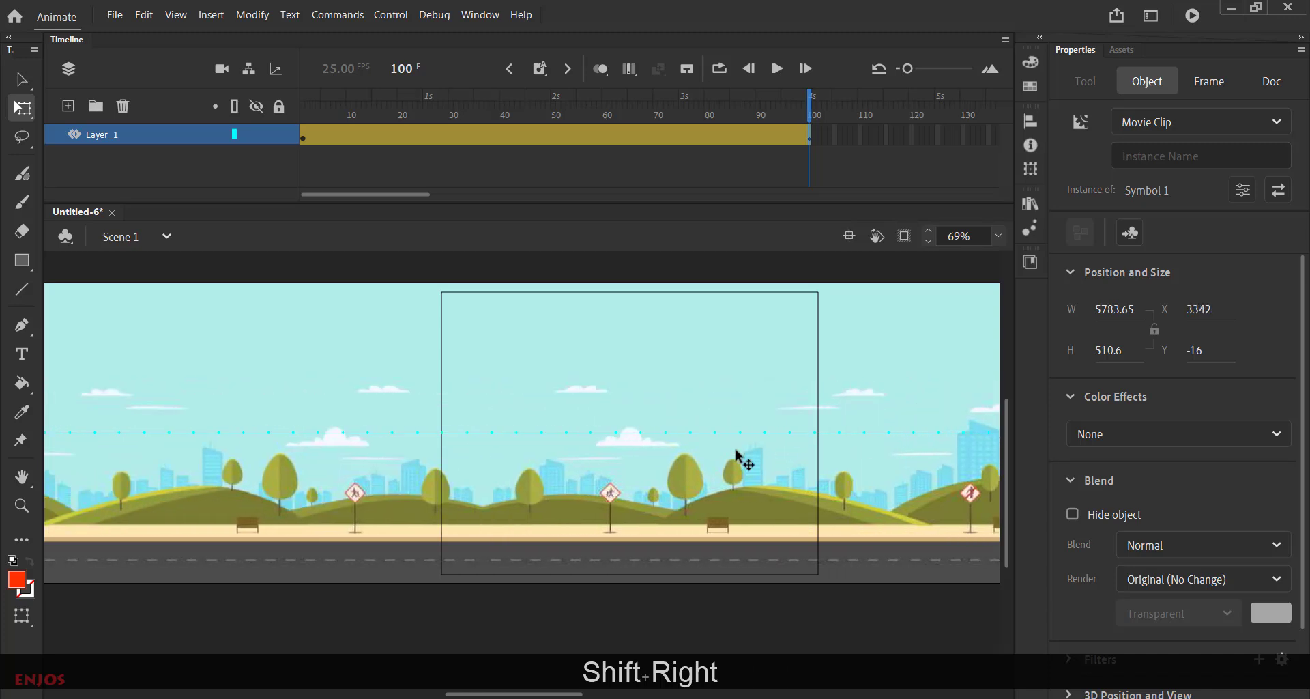
key(shift+Right)
key(shift+Right)
key(shift+Right)
key(shift+Right)
key(shift+Right)
key(shift+Right)
key(shift+Right)
key(shift+Right)
key(shift+Right)
key(shift+Right)
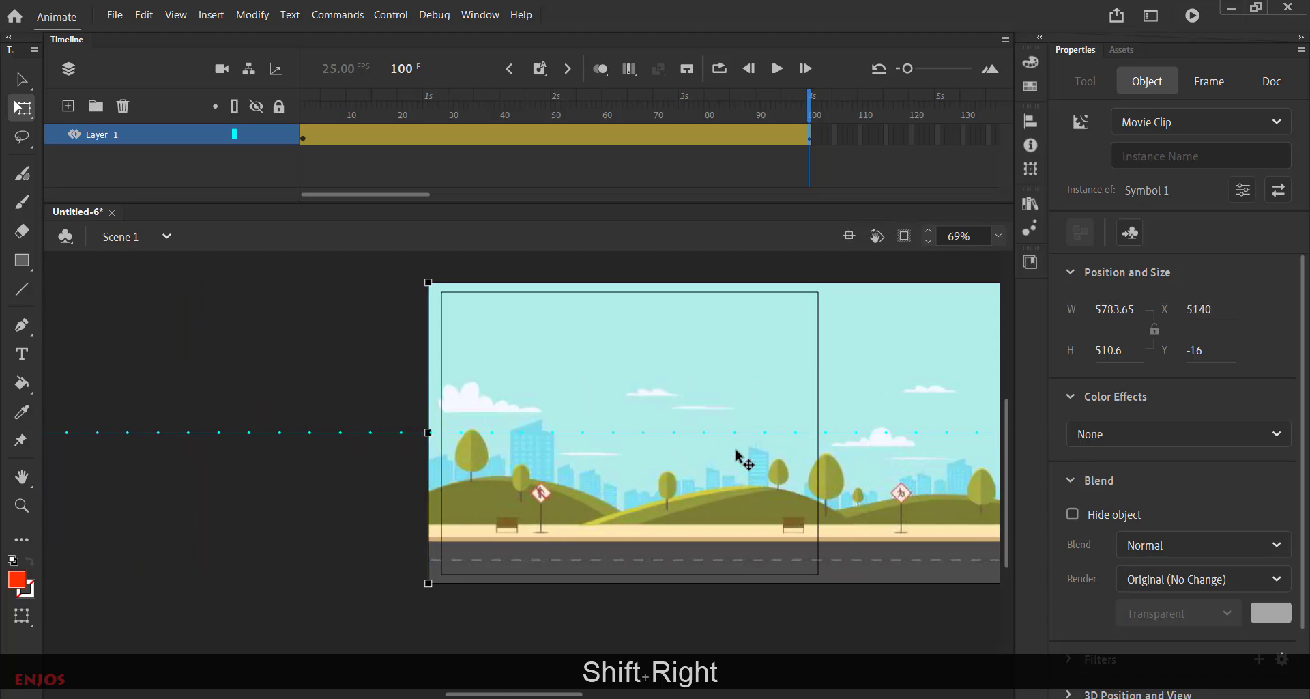
key(shift+Left)
key(shift+Left)
key(shift+Left)
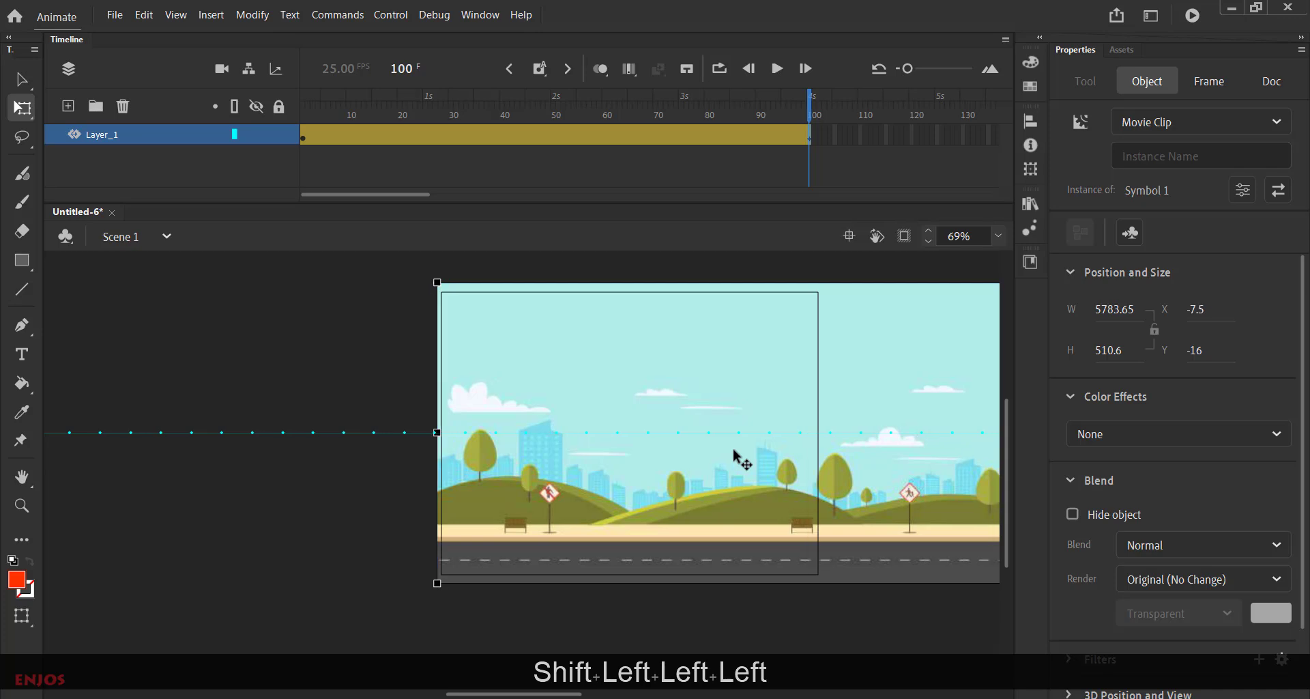
key(shift+Left)
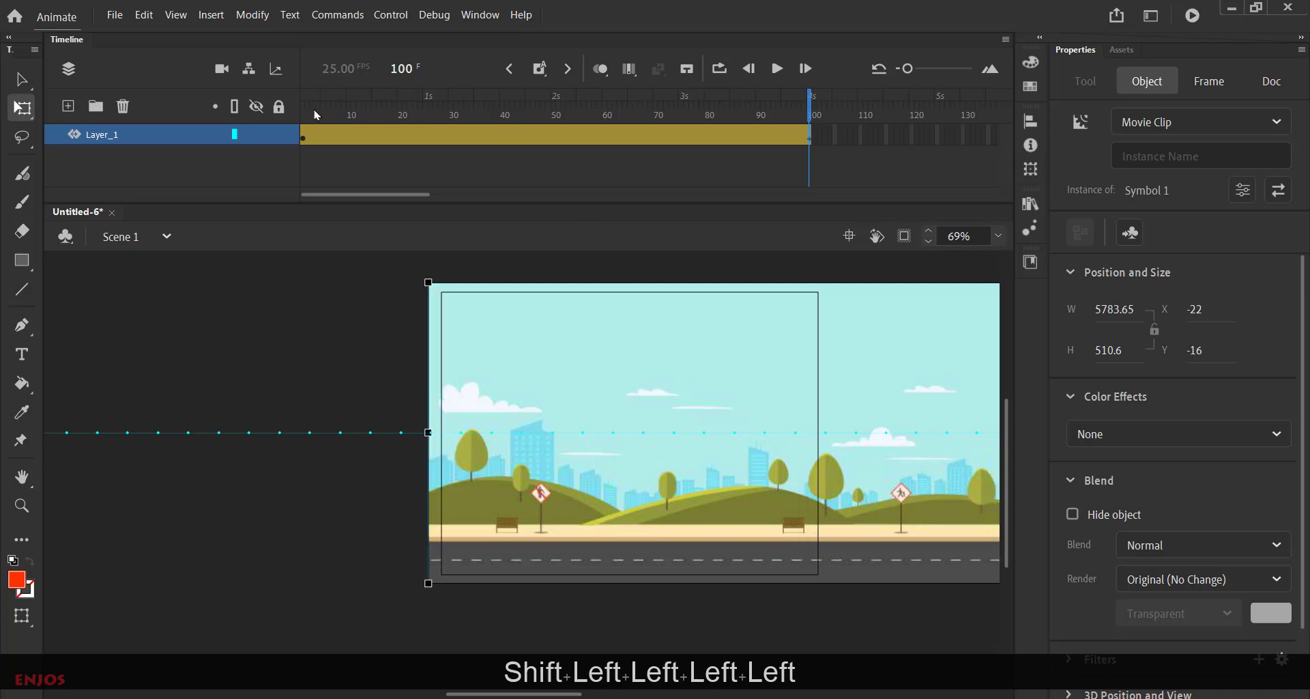
Step: Play the timeline from frame 1 to check the speed of the scrolling background, and pause partway through
click(316, 114)
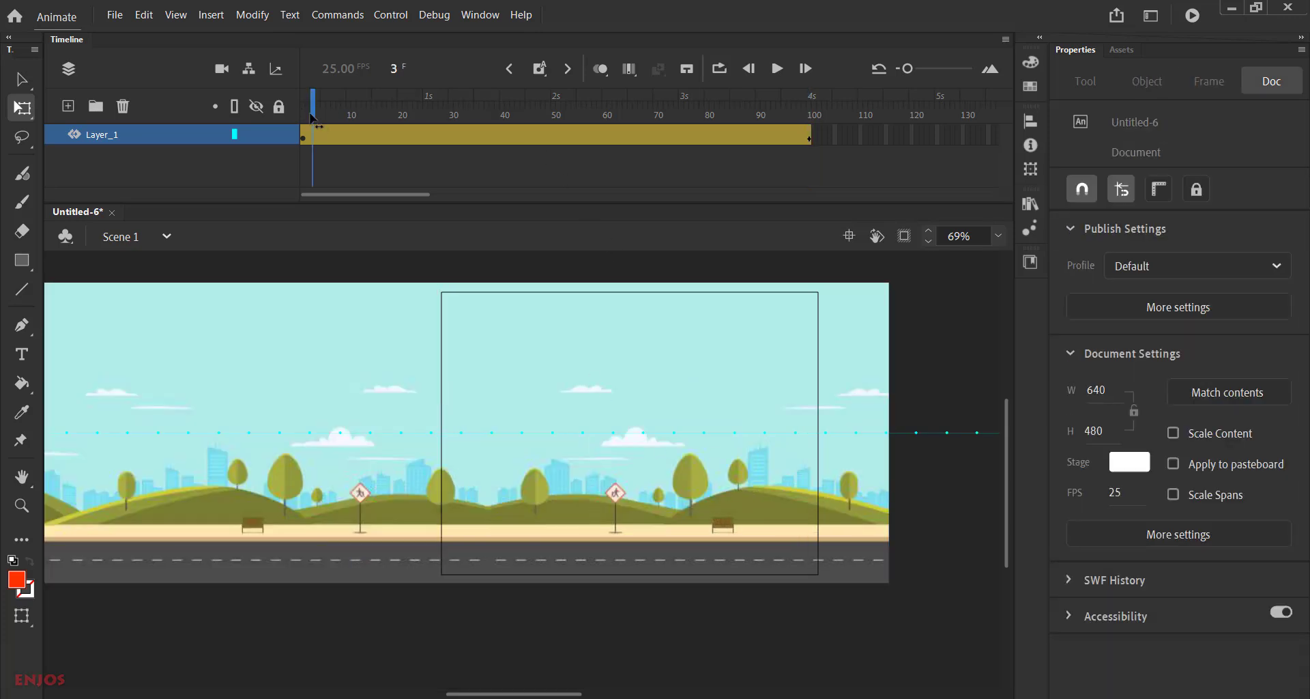
drag(311, 114, 303, 114)
click(777, 70)
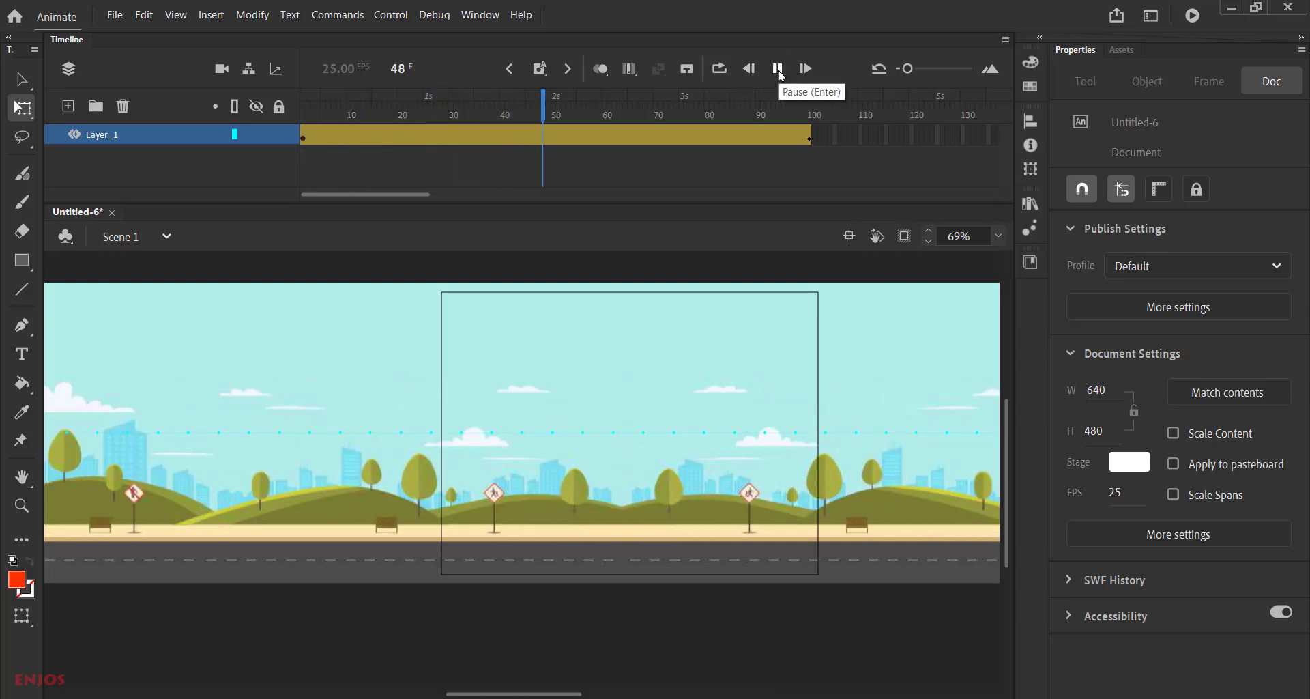
click(777, 69)
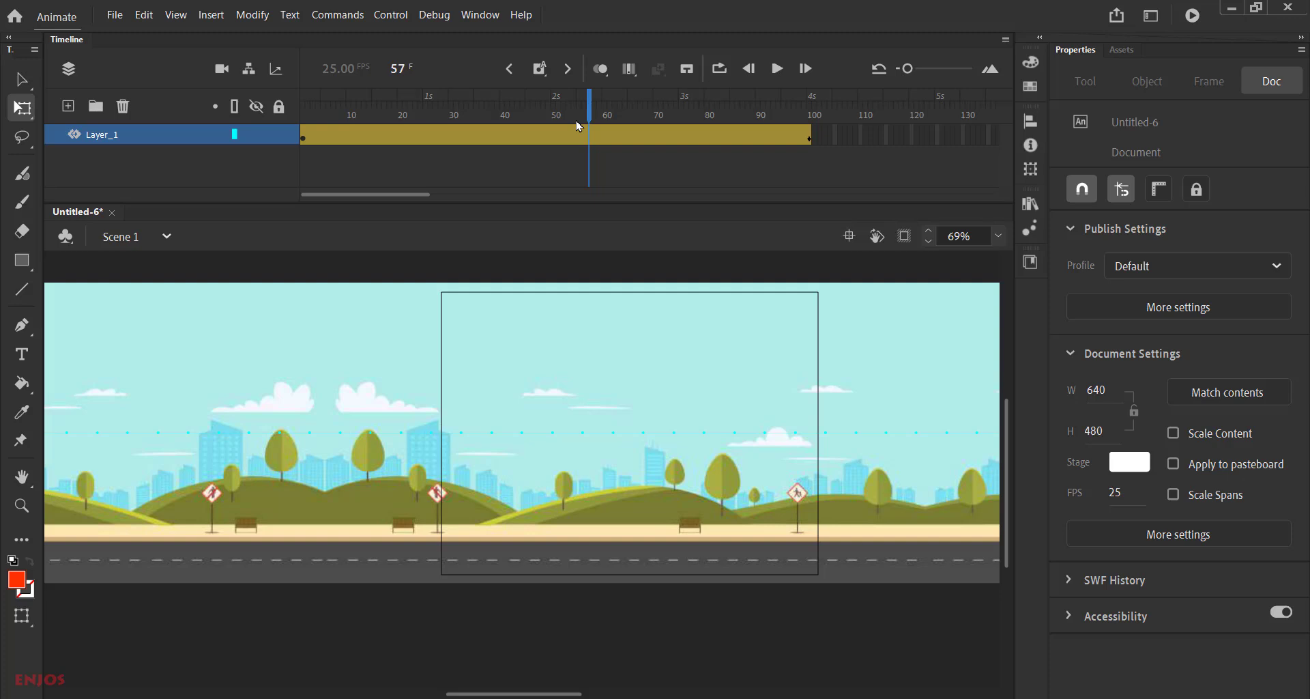
Step: Insert frames inside the background tween on Layer_1 to lengthen it to about frame 121, slowing the scroll
key(F5)
key(F5)
key(F5)
key(F5)
key(F5)
key(F5)
key(F5)
key(F5)
key(F5)
key(F5)
key(F5)
key(F5)
key(F5)
key(F5)
key(F5)
key(F5)
key(F5)
key(F5)
key(F5)
key(F5)
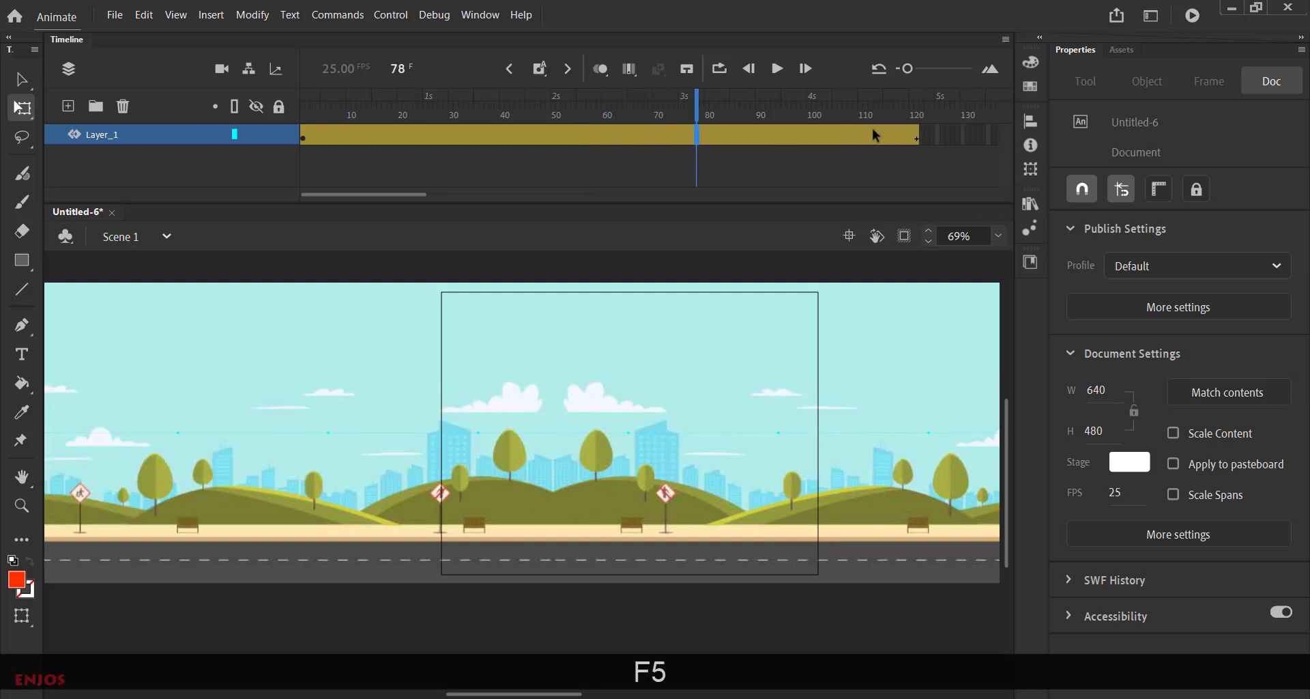
Step: Insert frames inside the background tween on Layer_1 to extend it to about frame 186, and play it from frame 1 to check the speed
key(F5)
key(F5)
key(F5)
key(F5)
key(F5)
key(F5)
key(F5)
key(F5)
key(F5)
key(F5)
key(F5)
key(F5)
key(F5)
key(F5)
key(F5)
key(F5)
key(F5)
key(F5)
key(F5)
key(F5)
key(F5)
key(F5)
key(F5)
key(F5)
key(F5)
key(F5)
key(F5)
key(F5)
key(F5)
key(F5)
key(F5)
key(F5)
key(F5)
key(F5)
key(F5)
key(F5)
key(F5)
key(F5)
key(F5)
key(F5)
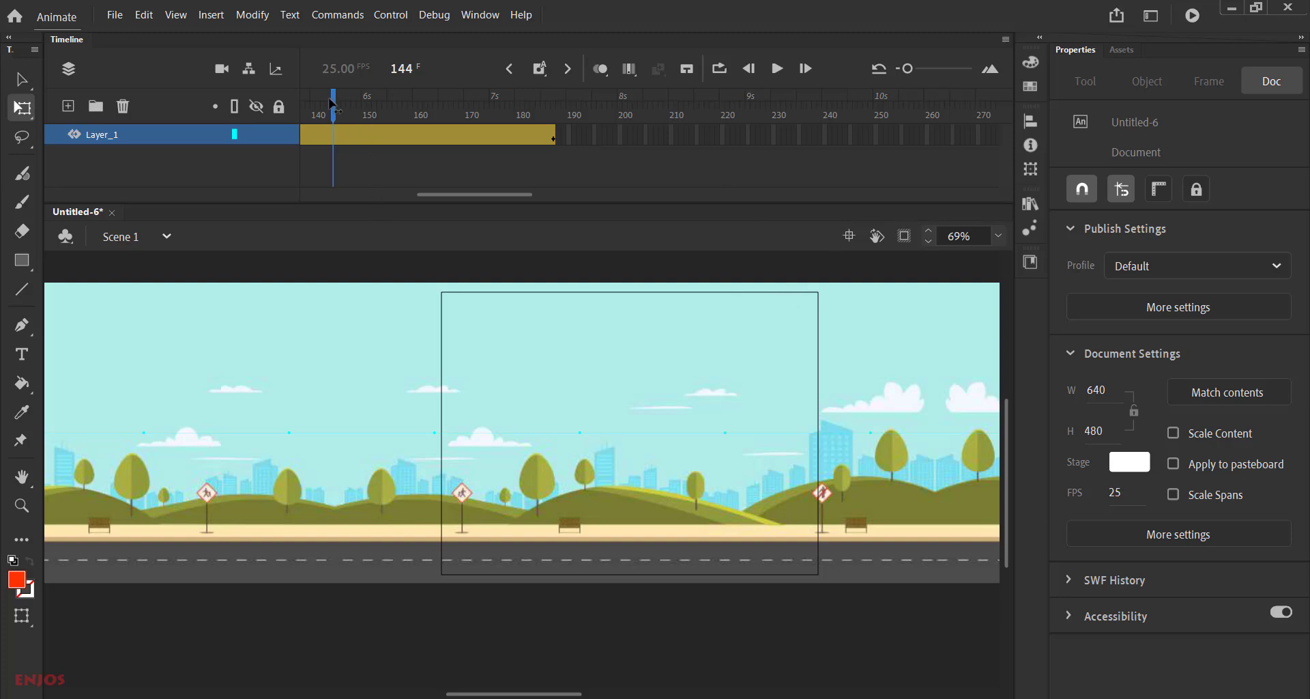
drag(333, 103, 179, 77)
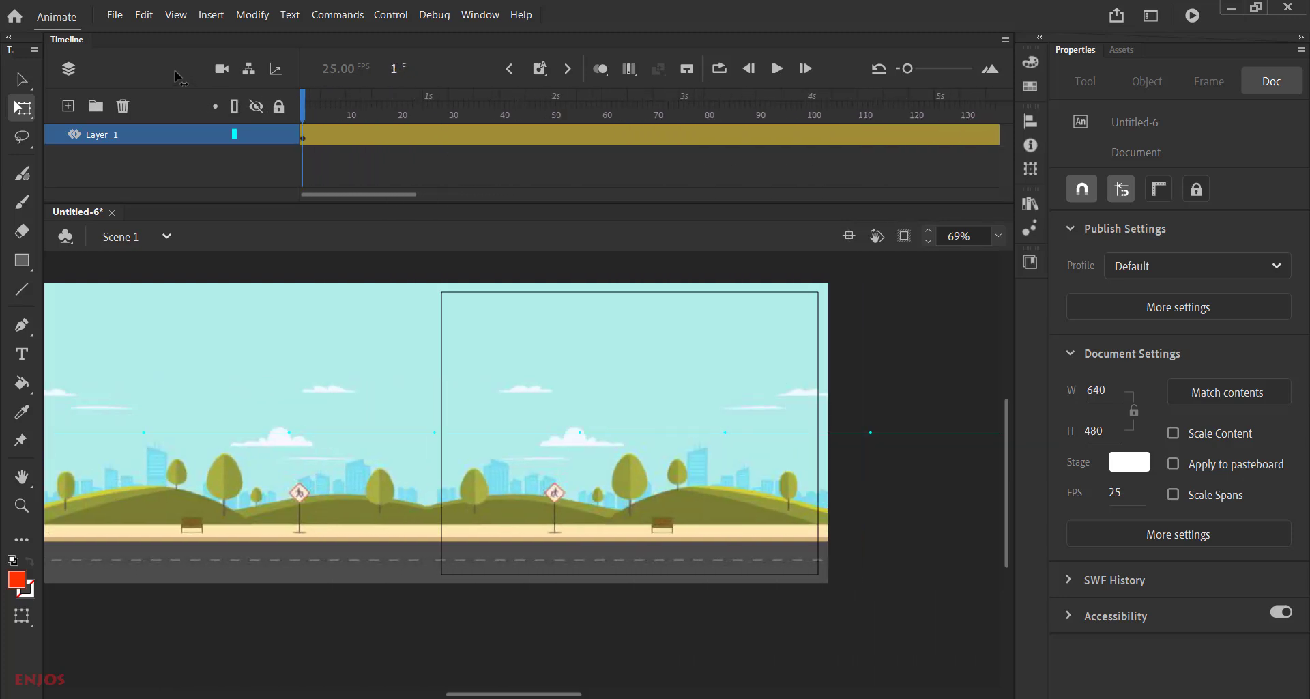
click(777, 68)
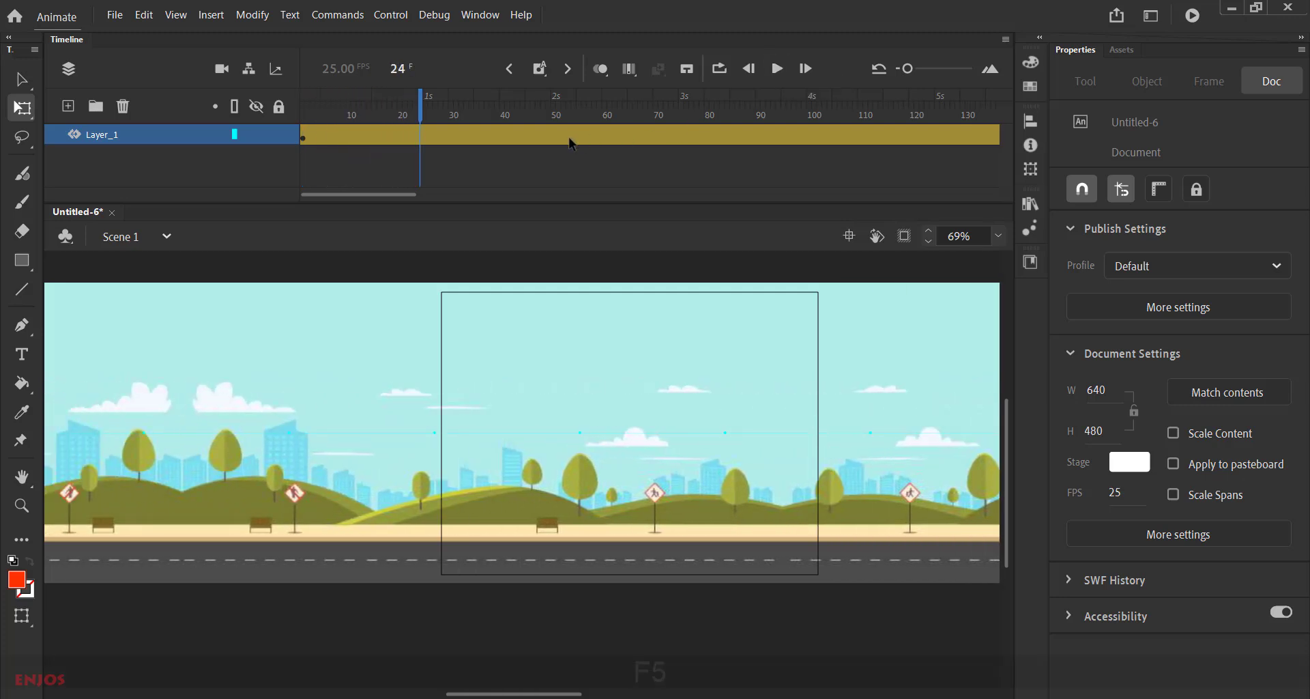
Step: Insert more frames inside the background tween on Layer_1, lengthening it to about frame 310 to slow the scroll further
key(F5)
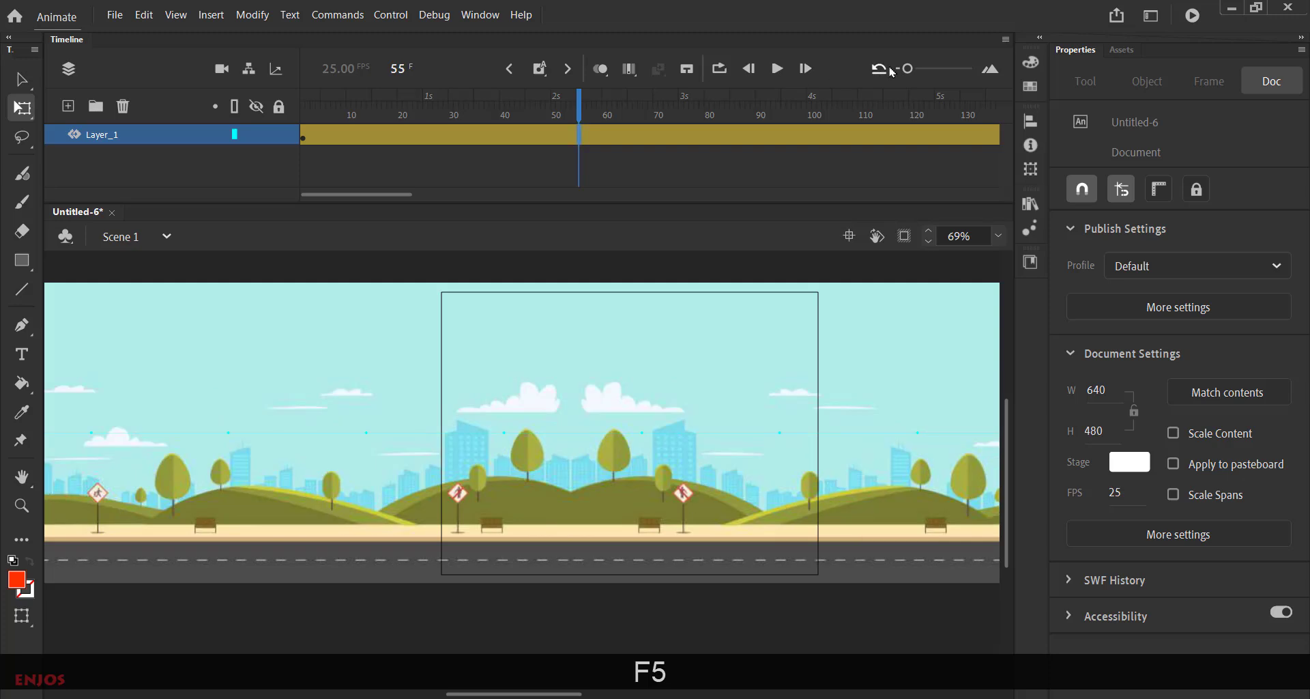
drag(907, 73, 902, 71)
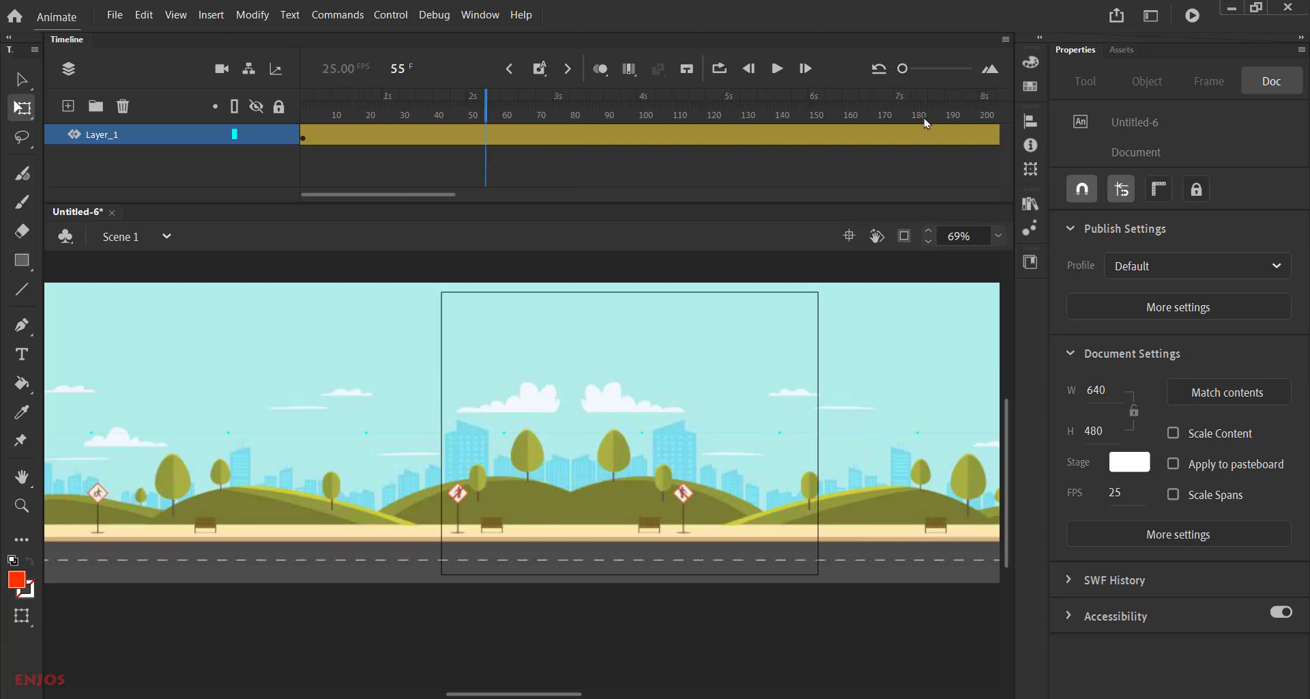
drag(447, 196, 577, 196)
click(460, 114)
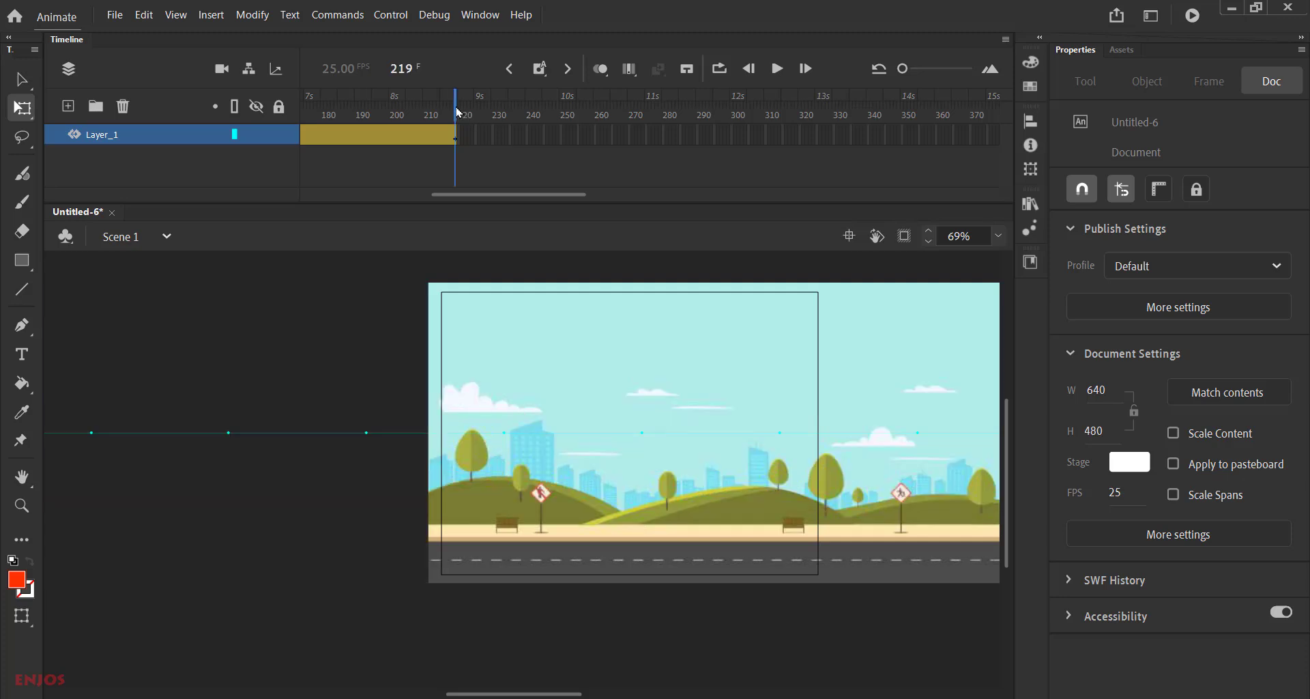
click(408, 114)
key(F5)
key(F5)
key(F5)
key(F5)
key(F5)
key(F5)
key(F5)
key(F5)
key(F5)
key(F5)
key(F5)
key(F5)
key(F5)
key(F5)
key(F5)
key(F5)
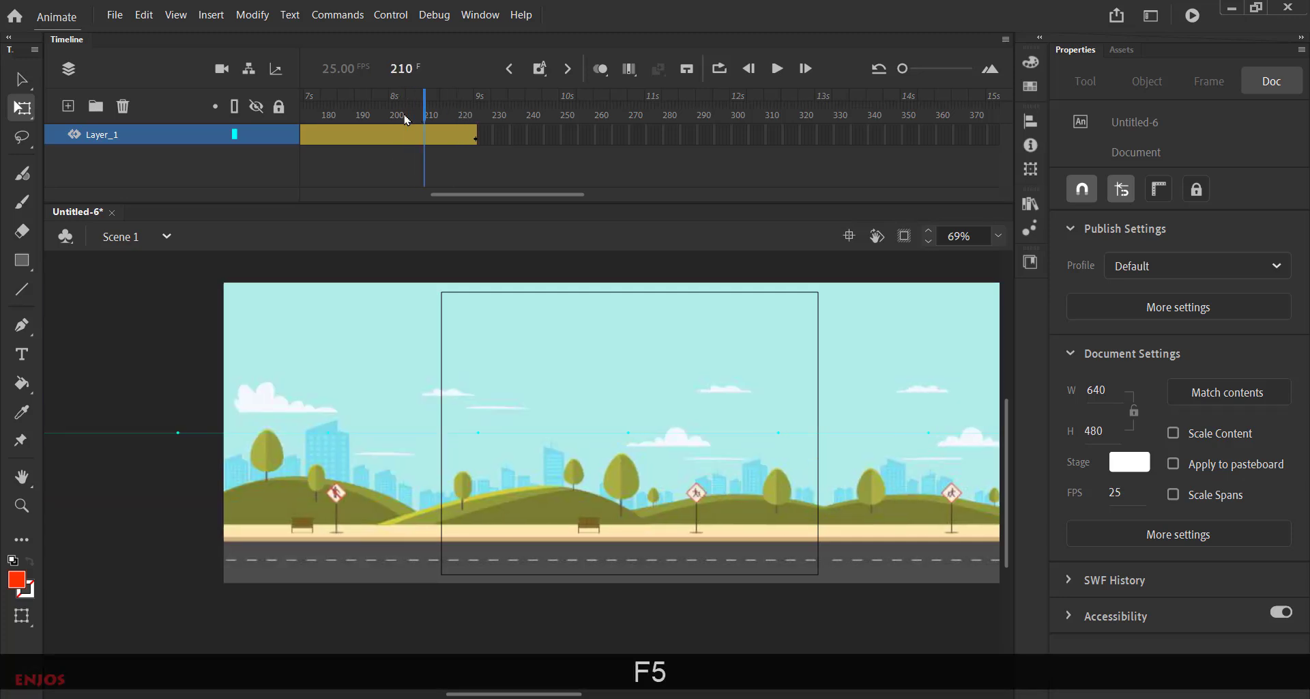
key(F5)
key(F5)
key(F5)
key(F5)
key(F5)
key(F5)
key(F5)
key(F5)
key(F5)
key(F5)
key(F5)
key(F5)
key(F5)
key(F5)
key(F5)
key(F5)
key(F5)
key(F5)
key(F5)
key(F5)
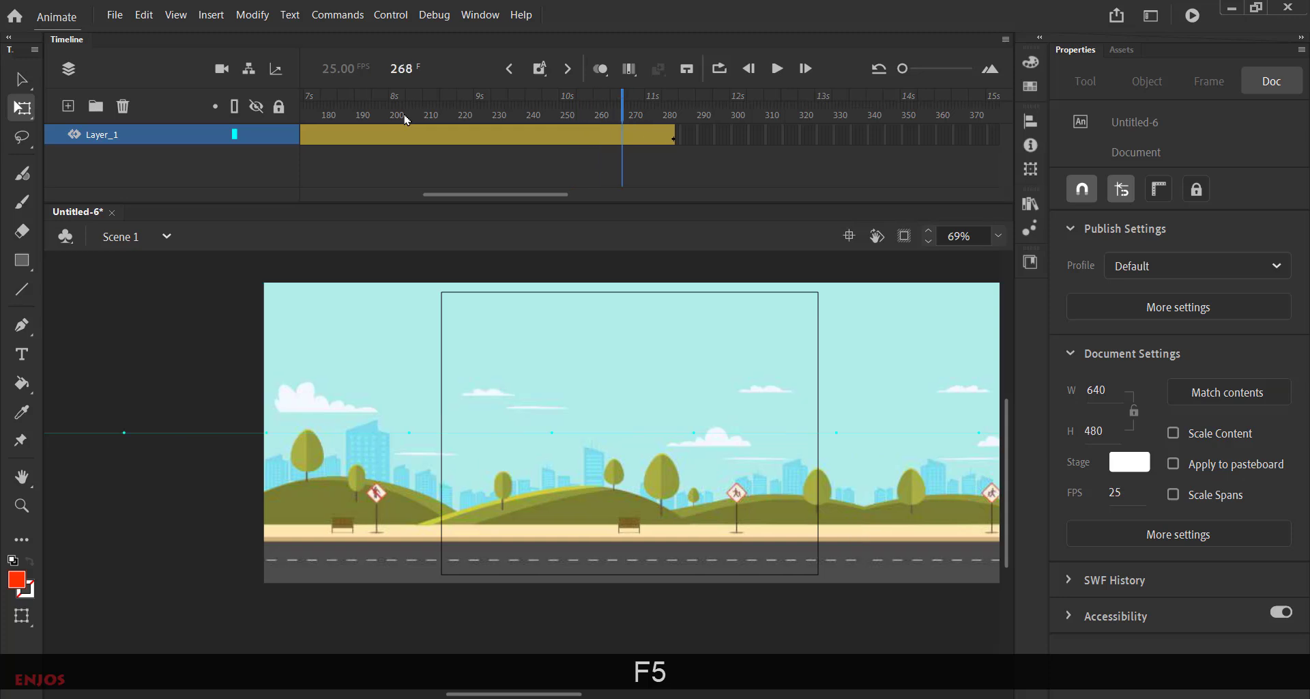
key(F5)
key(F5)
key(F5)
key(F5)
key(F5)
key(F5)
key(F5)
key(F5)
key(F5)
key(F5)
key(F5)
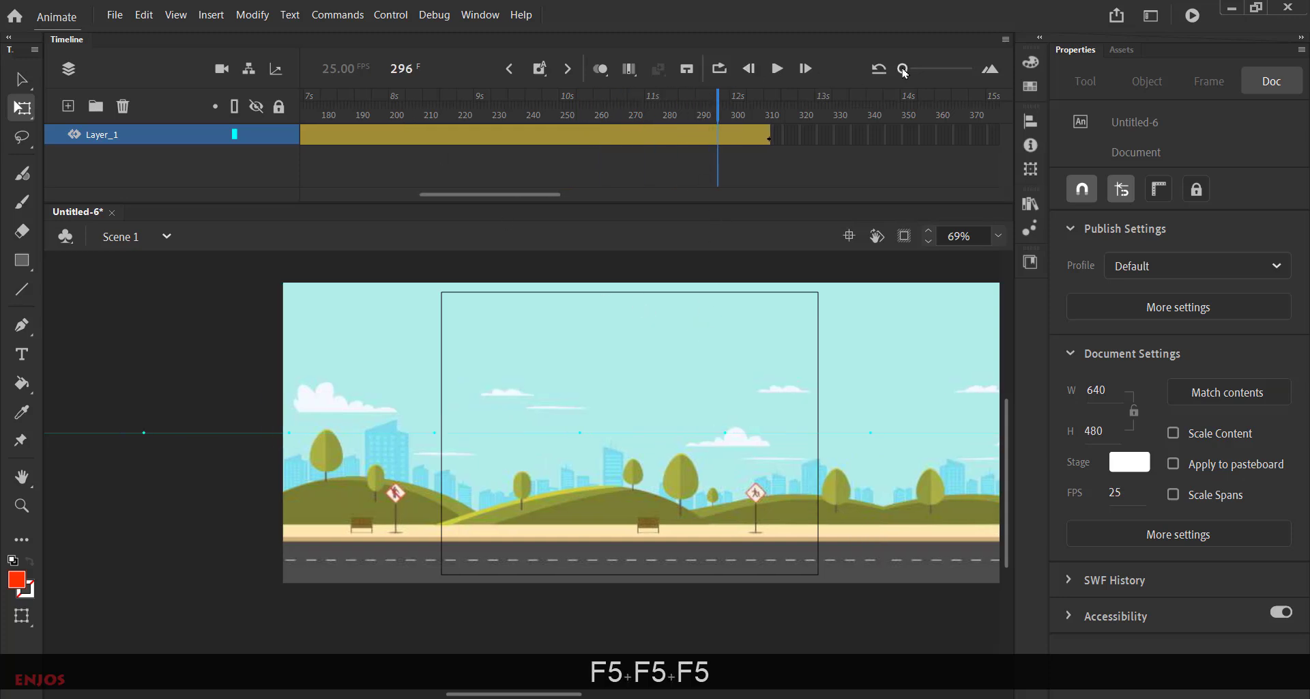
Step: Return to the start of the timeline, play it to check the background's scroll speed, and pause around frame 45
mouse_move(905, 73)
mouse_down()
mouse_move(955, 71)
mouse_move(901, 71)
mouse_up()
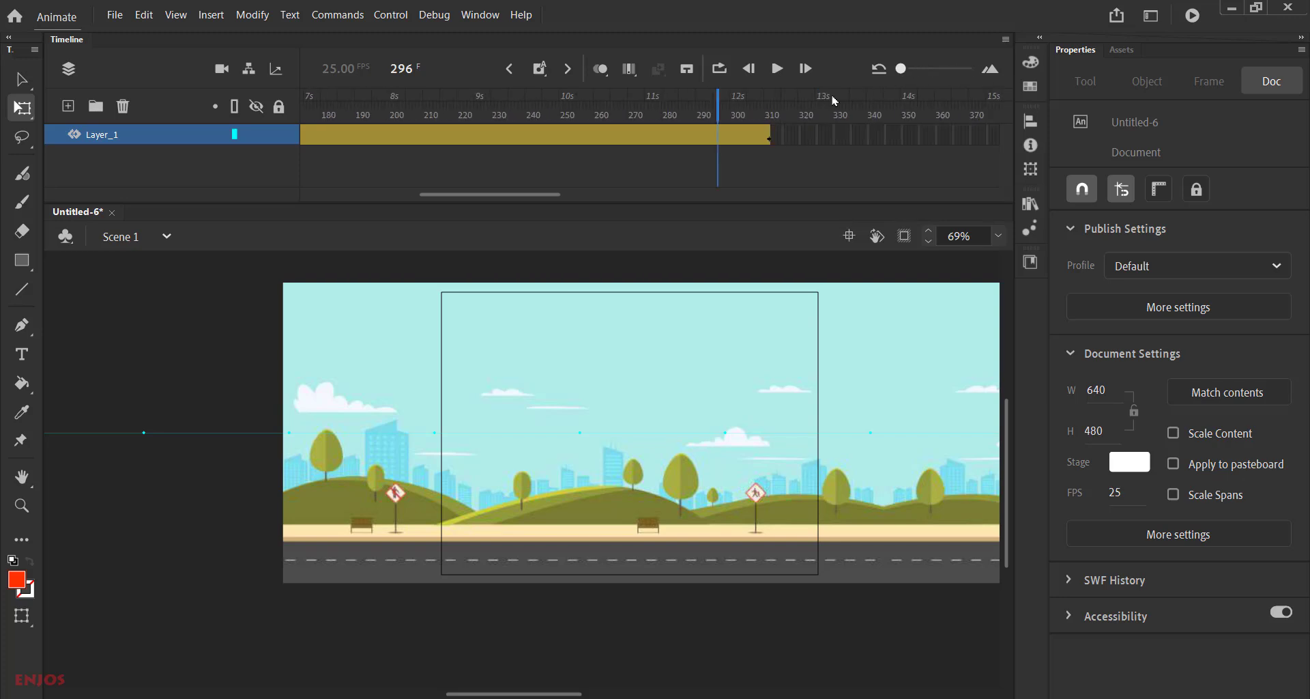
drag(719, 112, 180, 101)
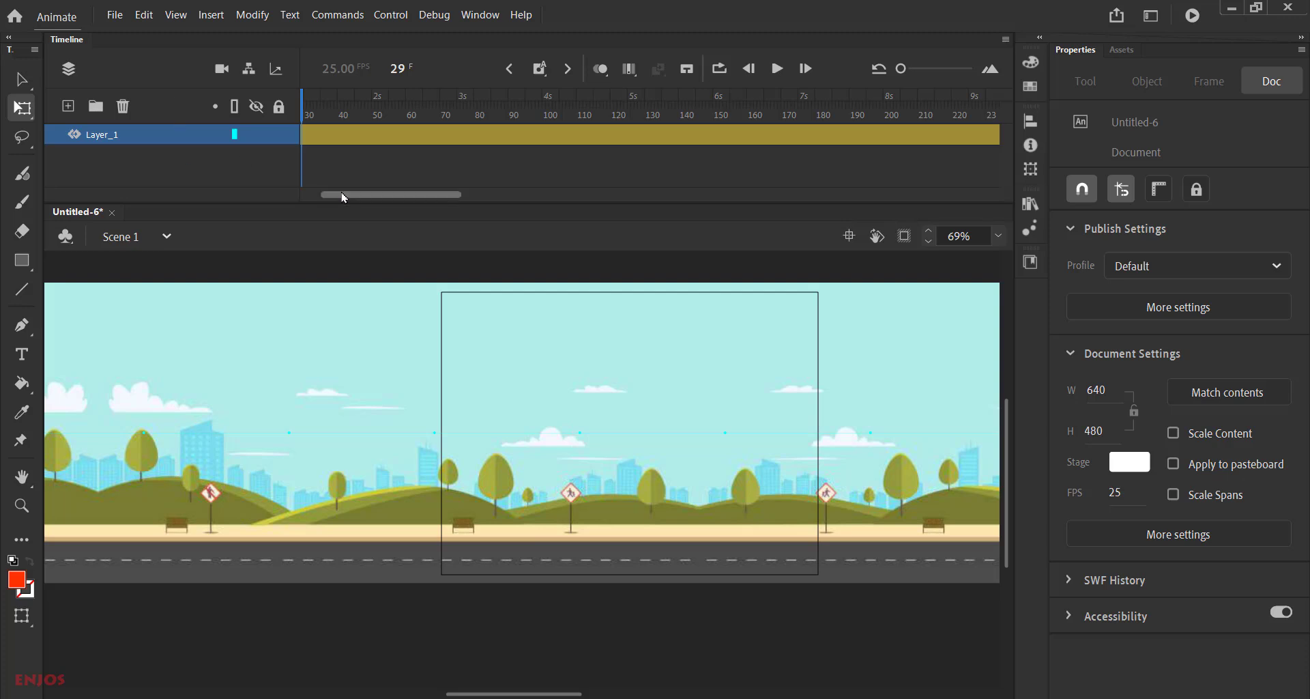
click(309, 113)
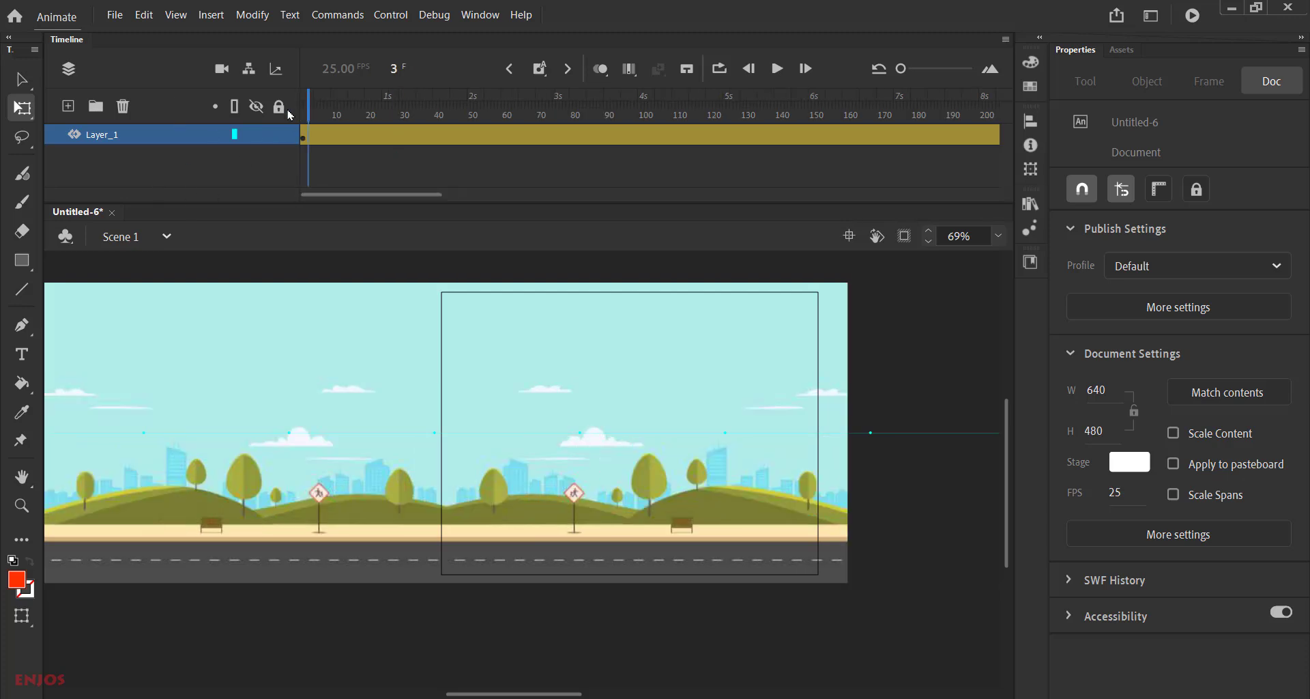
drag(290, 116, 305, 114)
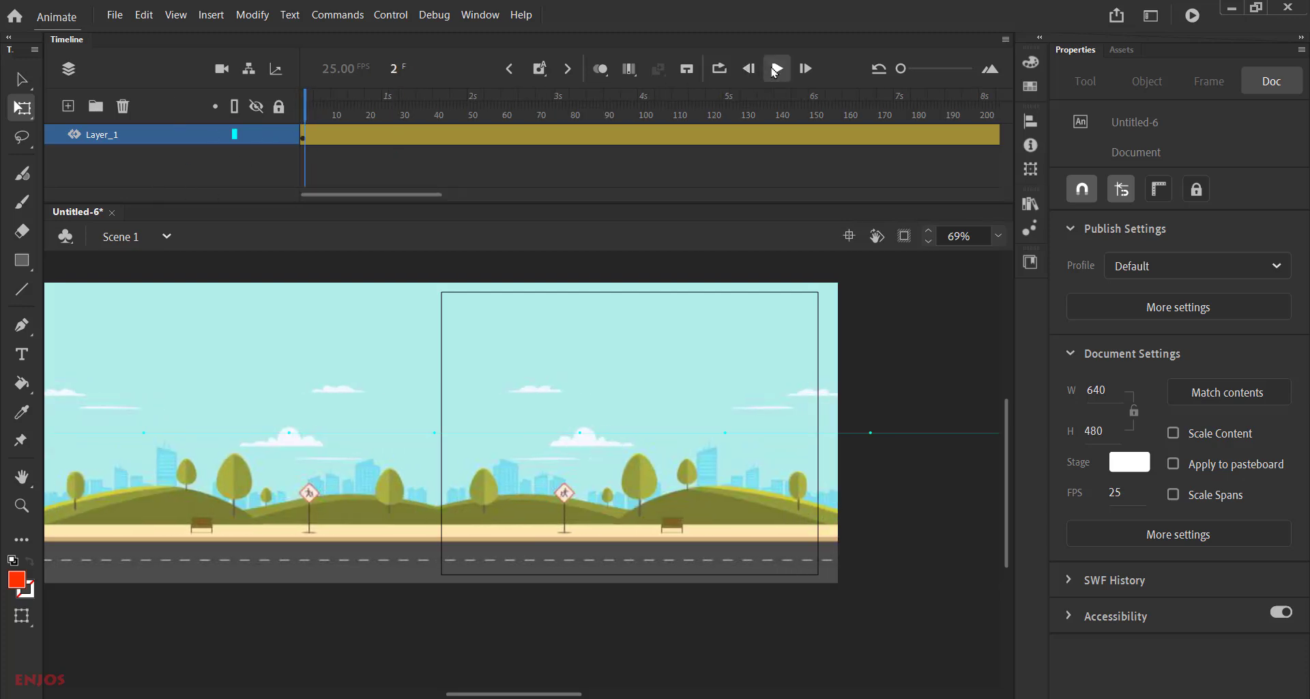
click(776, 69)
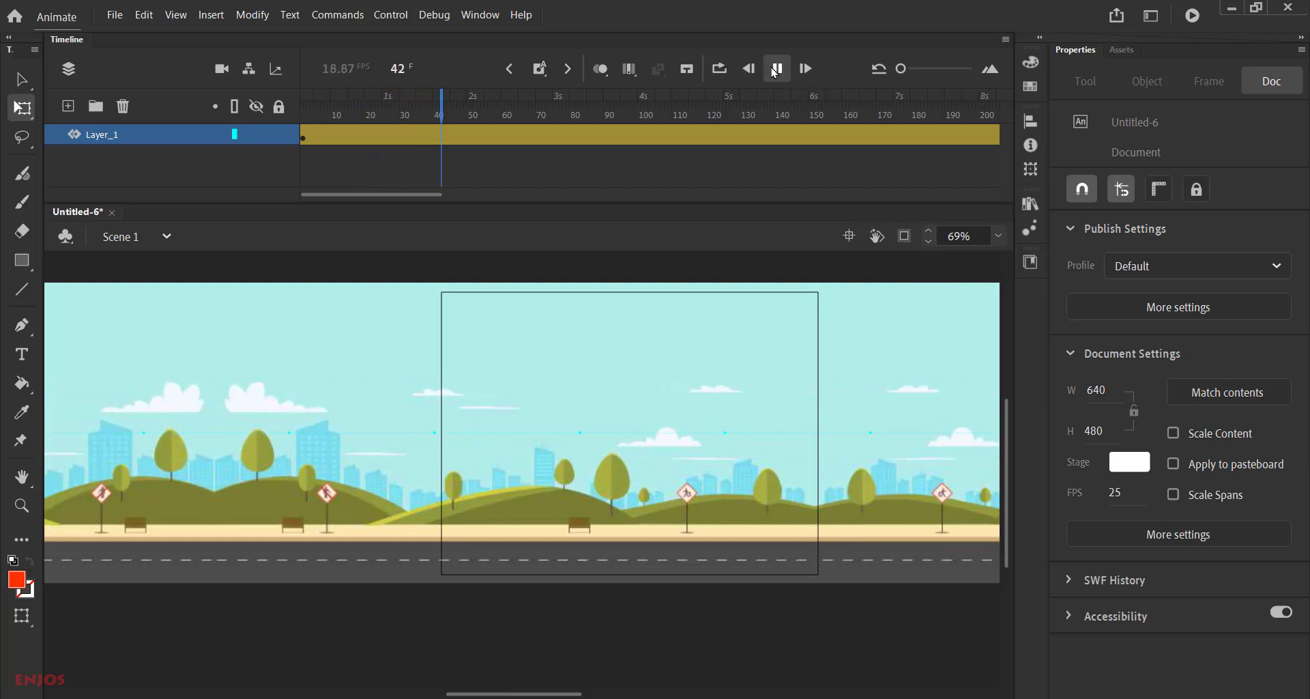
click(776, 69)
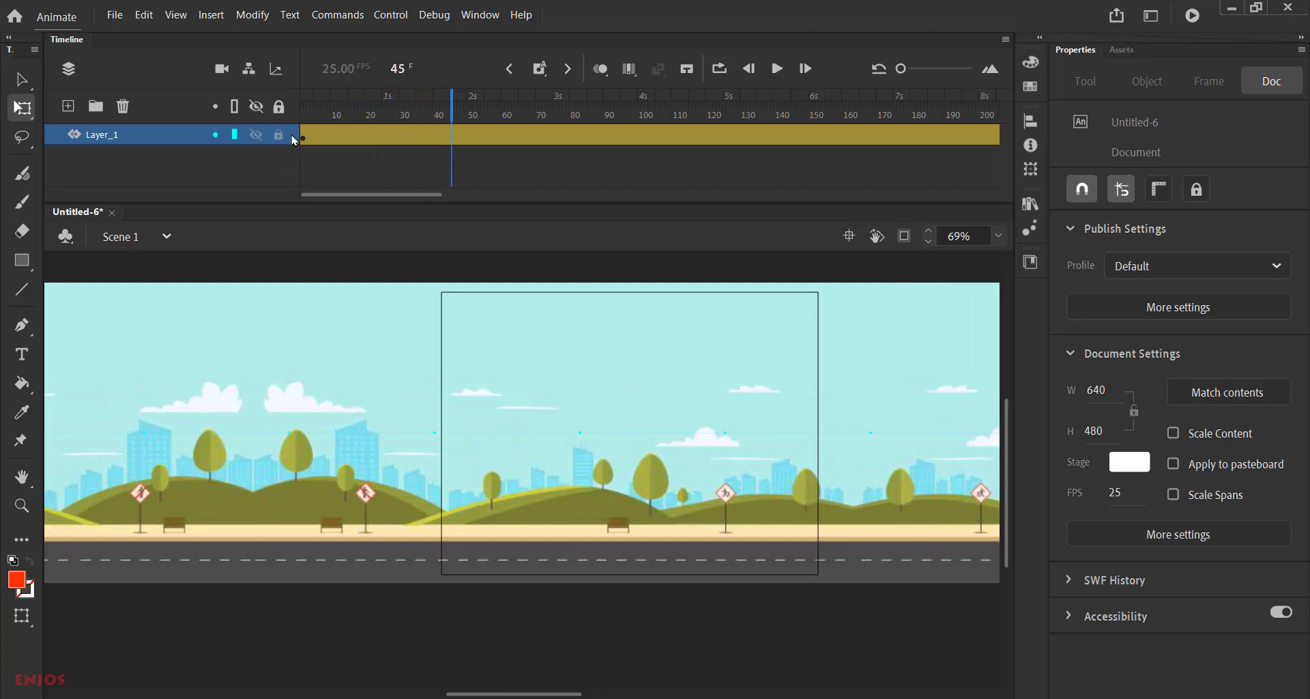
Step: Lock Layer_1 and add a new layer named "car" above it
click(279, 135)
click(328, 118)
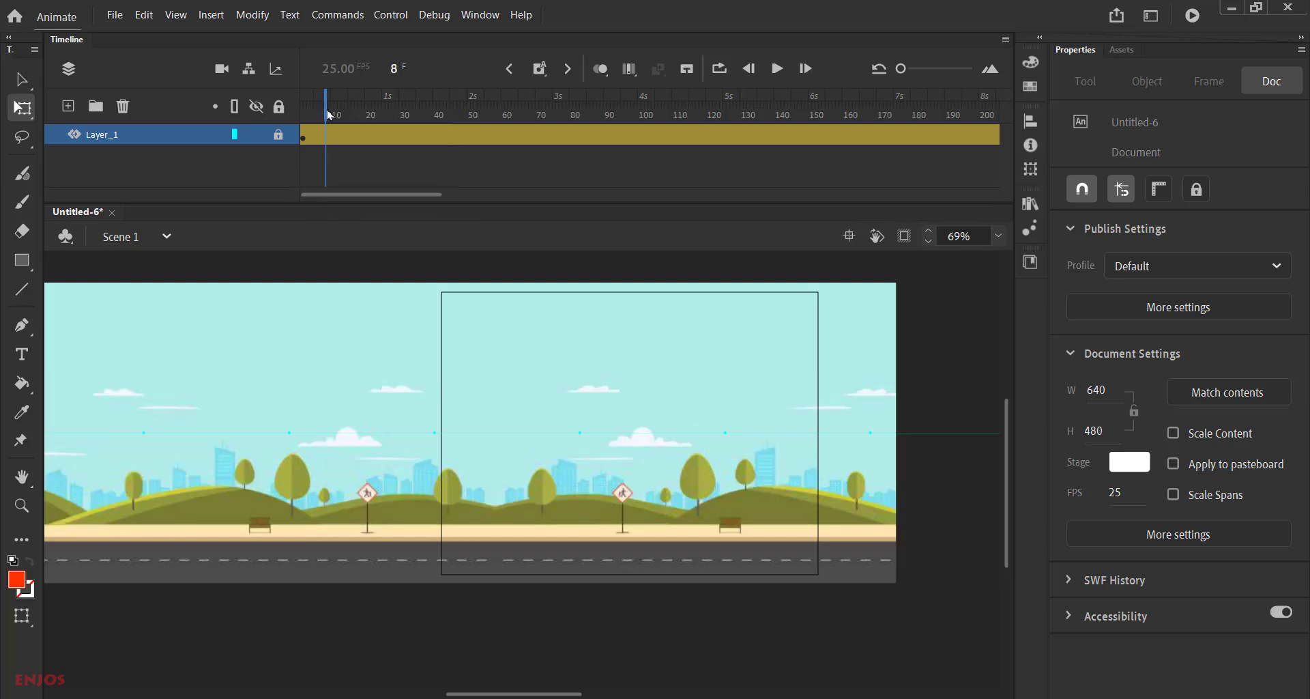
drag(328, 116, 304, 113)
click(69, 109)
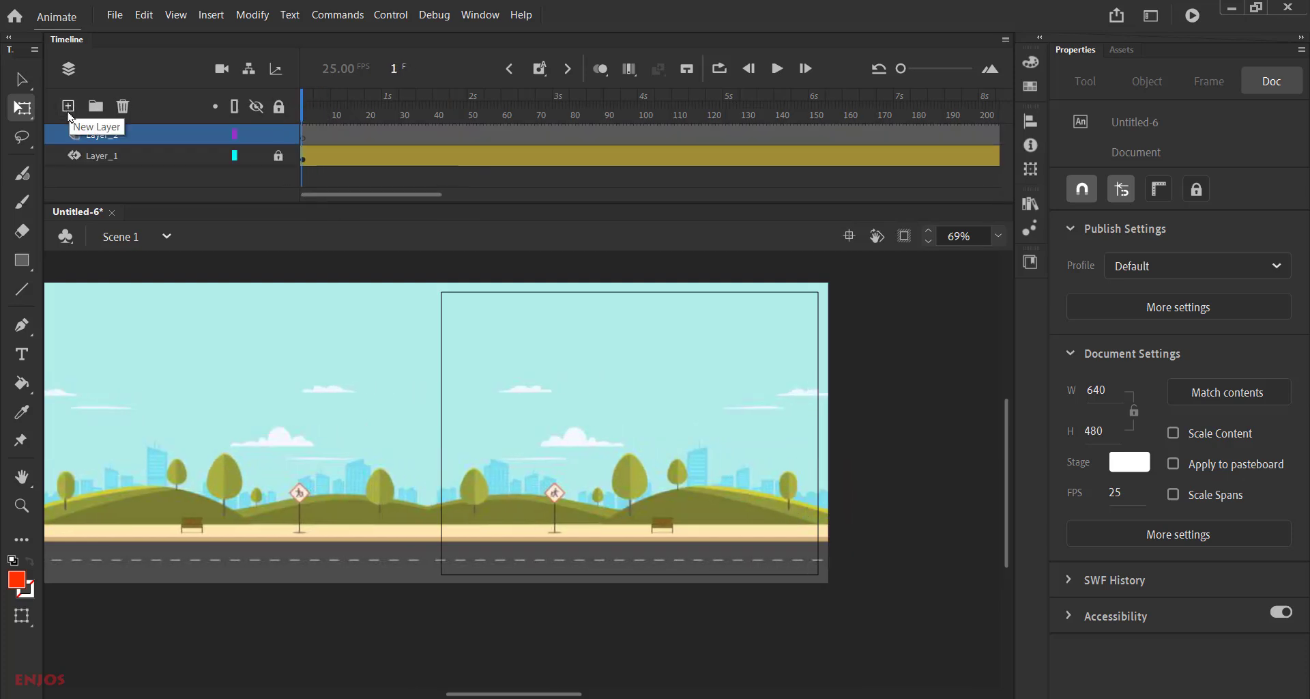
double_click(102, 134)
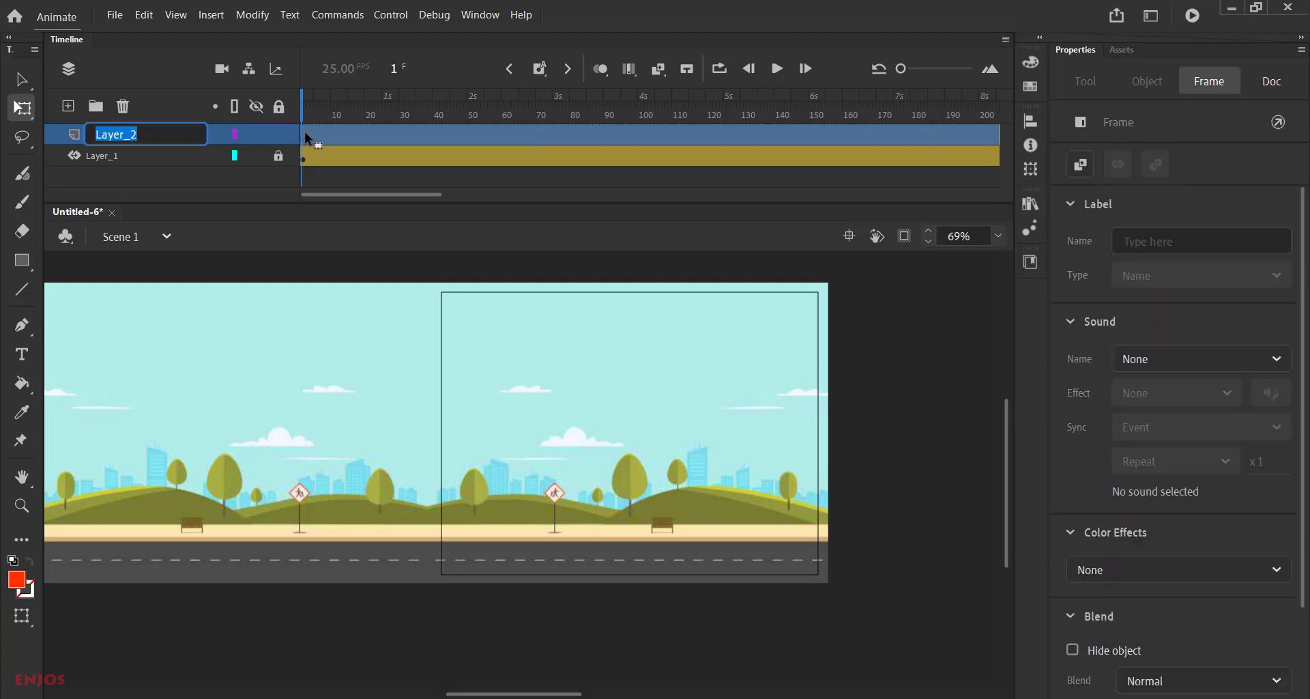
text(car)
click(367, 135)
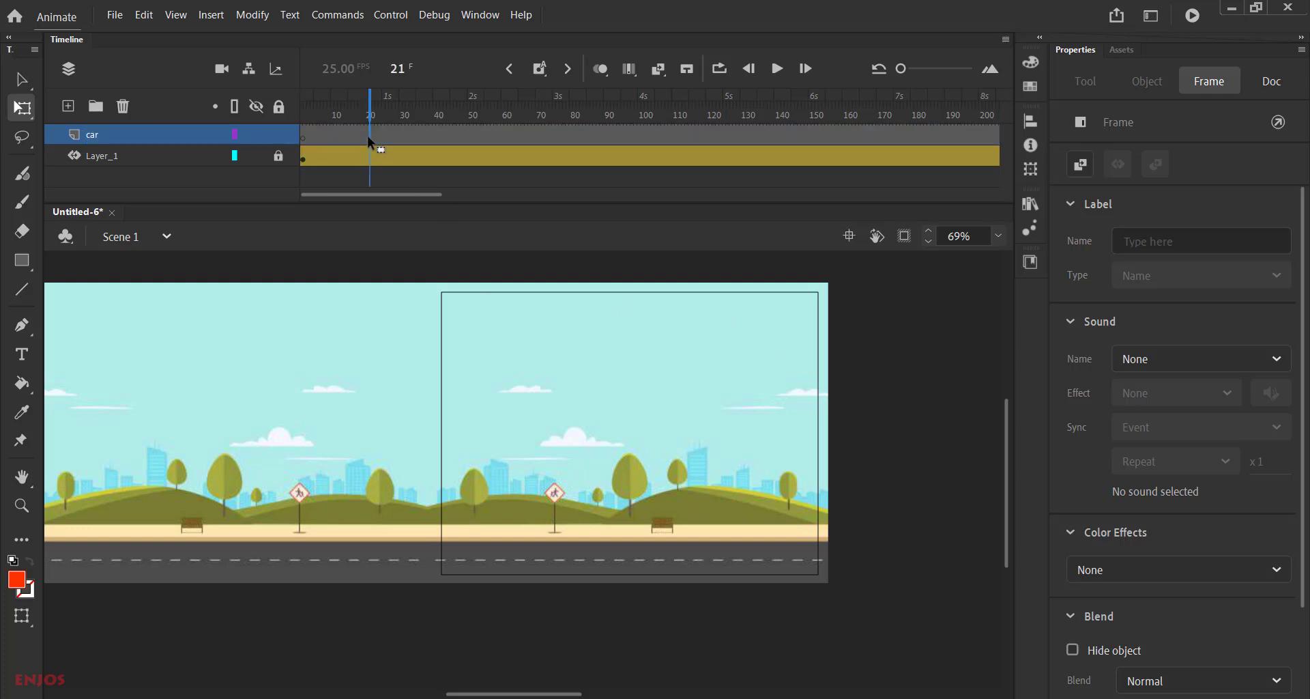
Step: Import the car2 image from the Car animation folder to the stage at frame 2 of the car layer
click(304, 131)
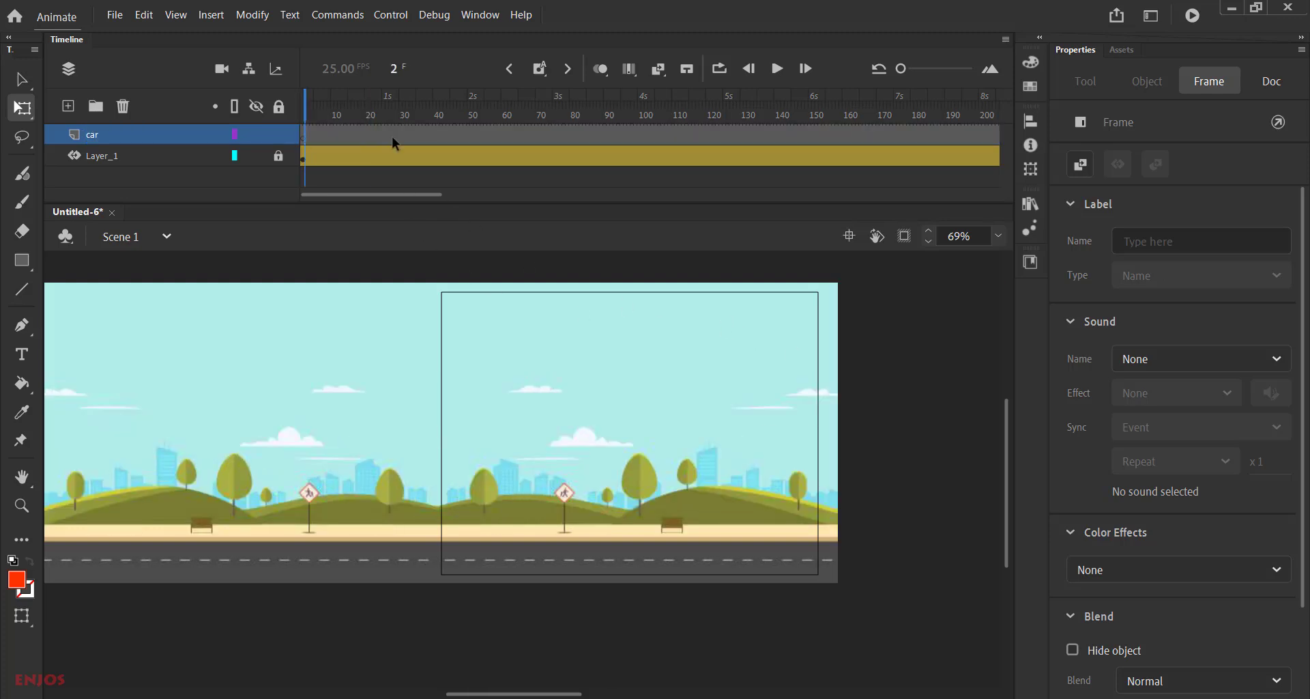
click(118, 17)
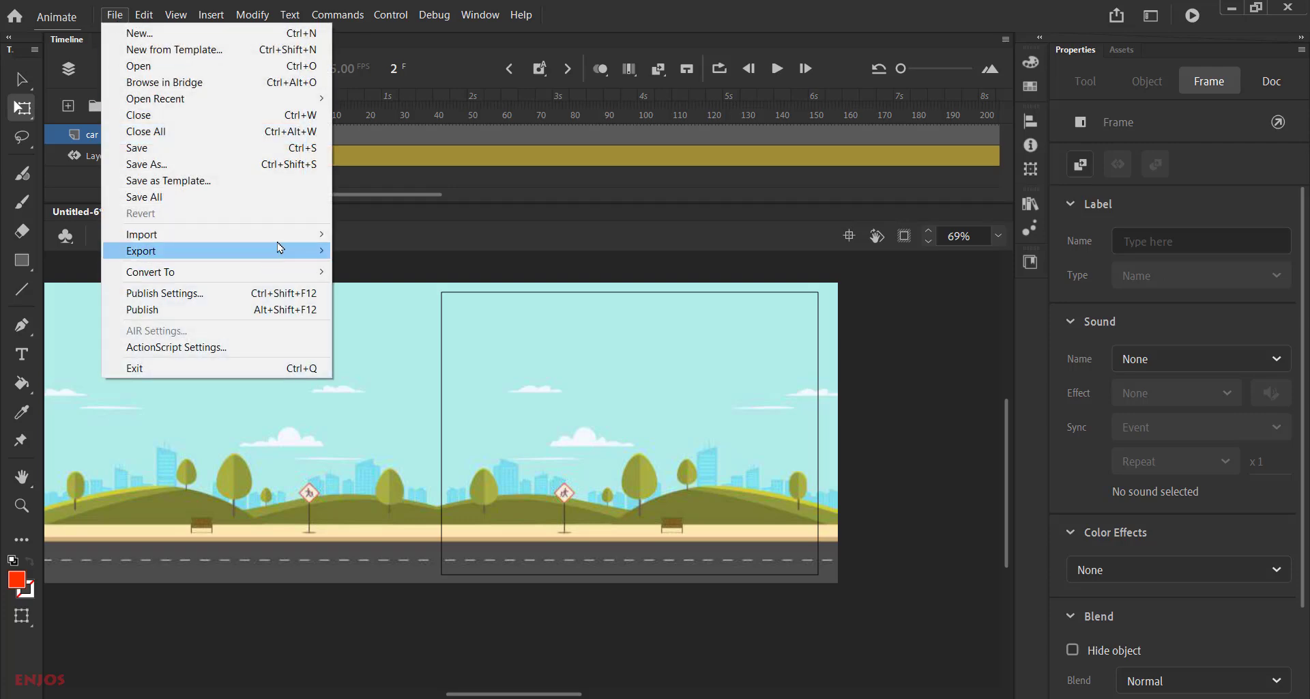
mouse_move(287, 234)
click(377, 235)
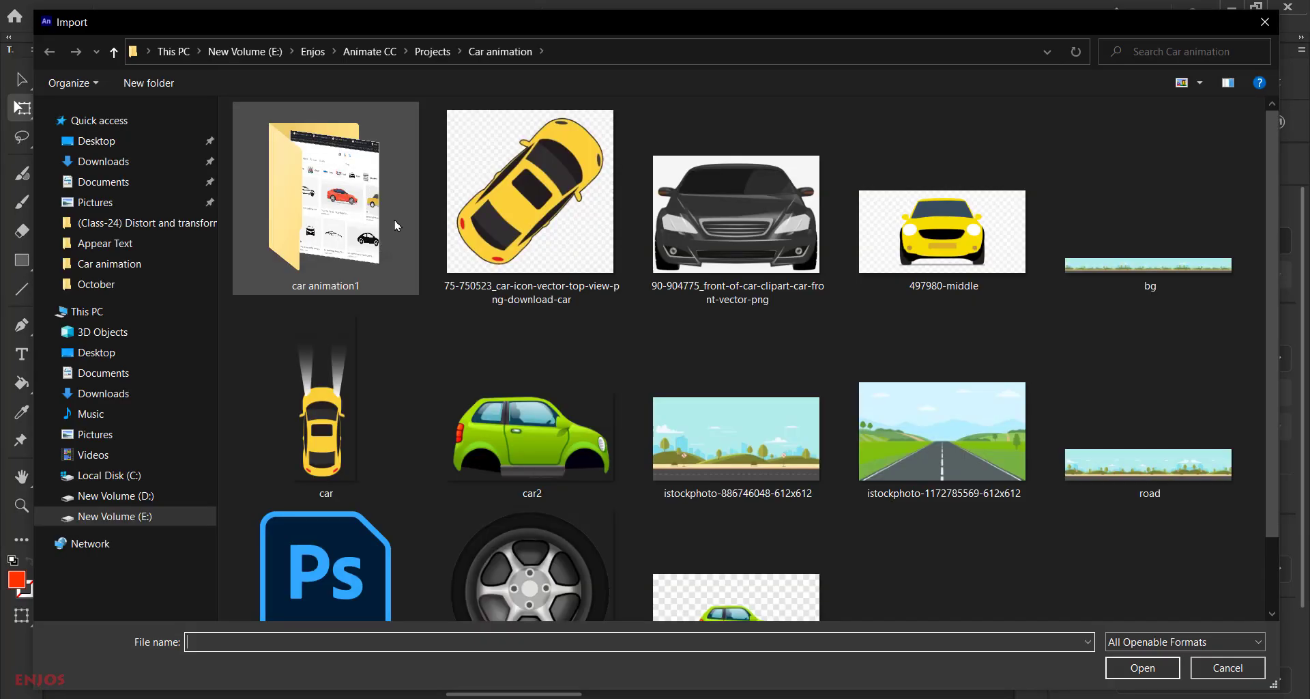
scroll(899, 401, down, 1)
click(552, 394)
double_click(552, 393)
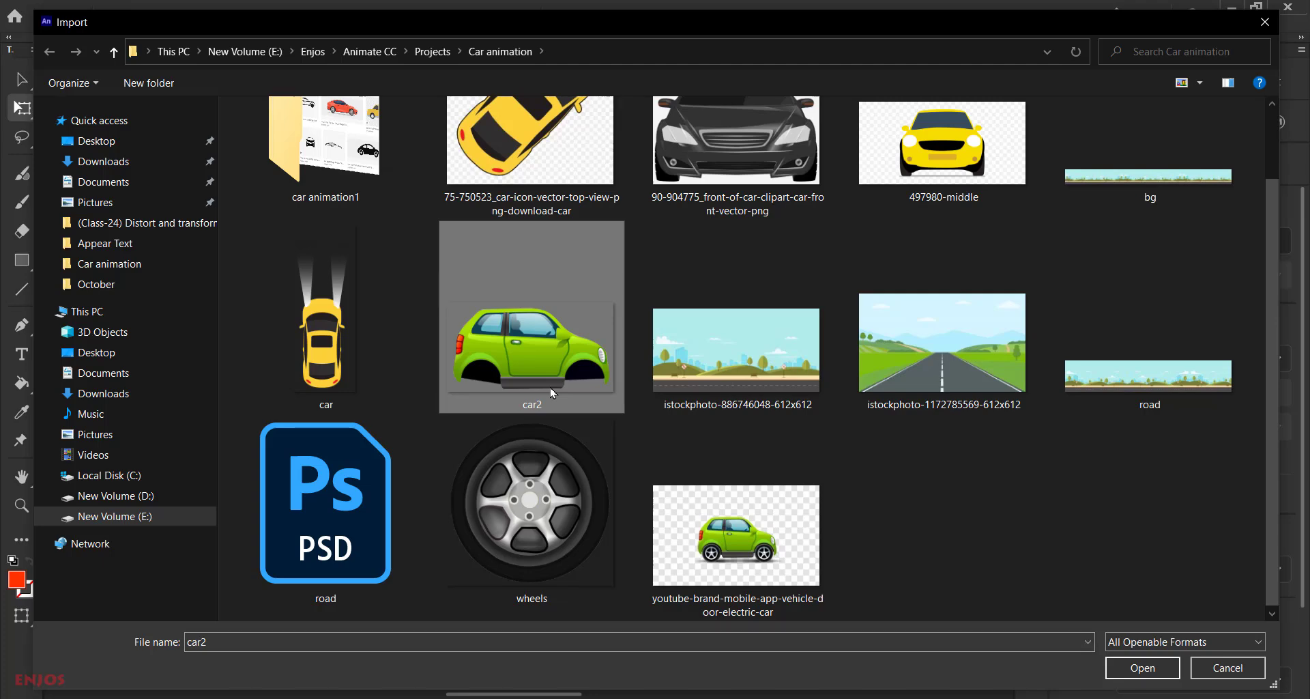
Step: Scale the car down proportionally to about 184 × 98 and move it onto the road at X 250, Y 350
drag(591, 476, 681, 476)
key(shift)
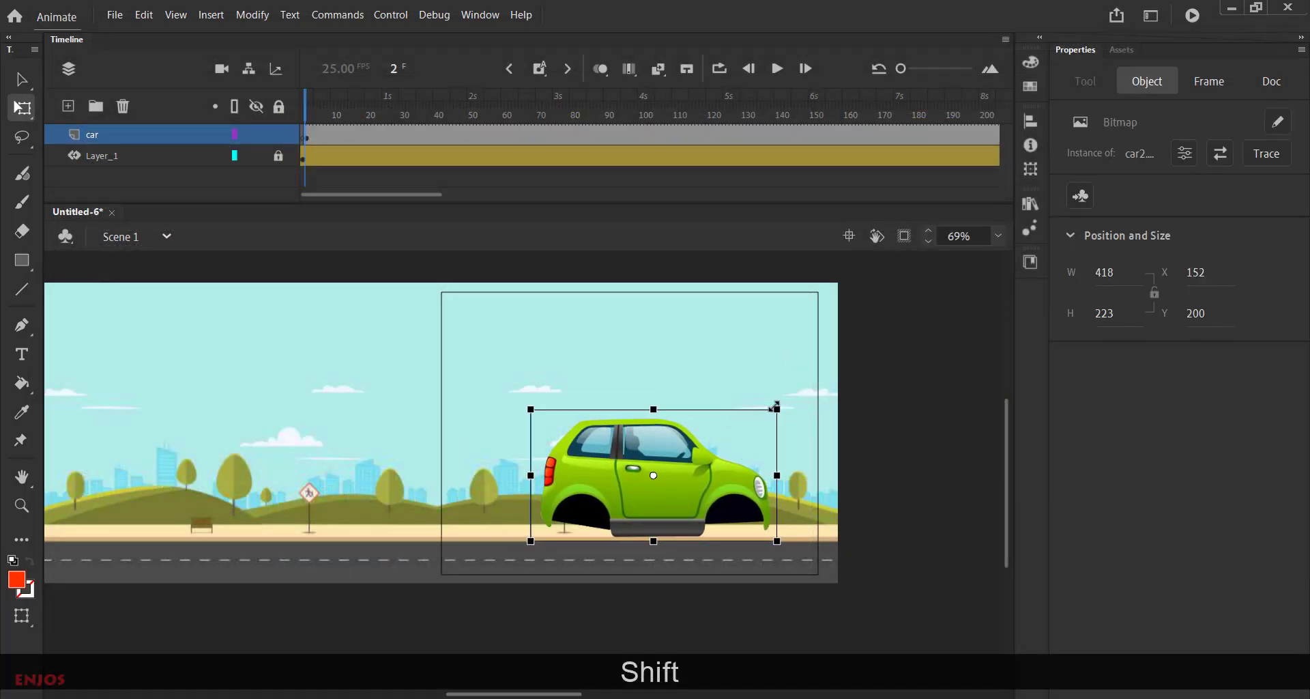
drag(777, 407, 710, 446)
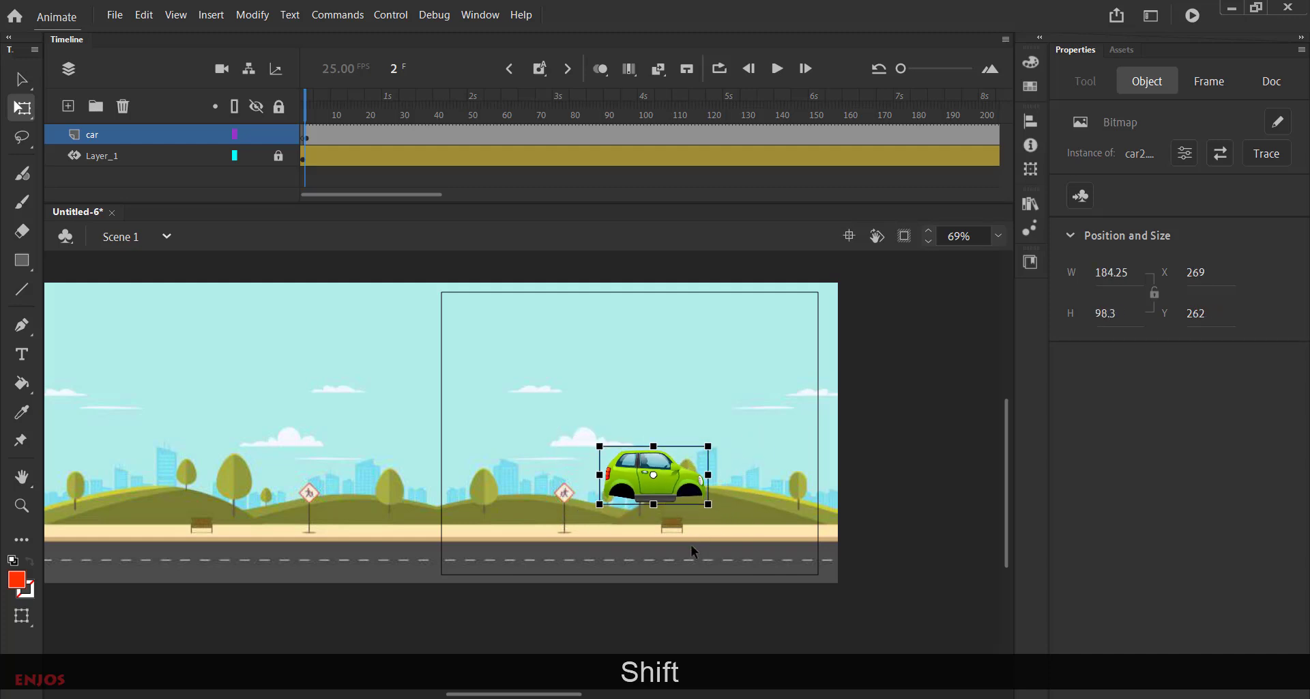
scroll(696, 551, up, 3)
drag(685, 549, 707, 523)
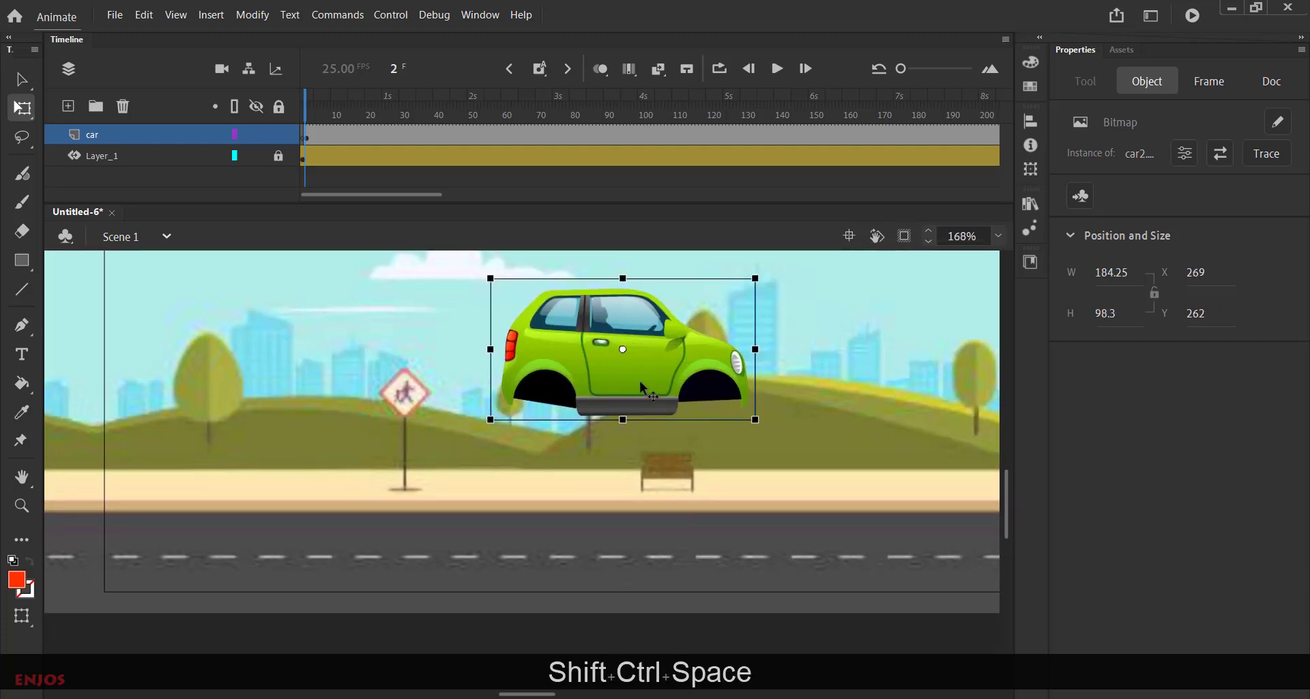
drag(631, 359, 623, 496)
scroll(632, 502, down, 2)
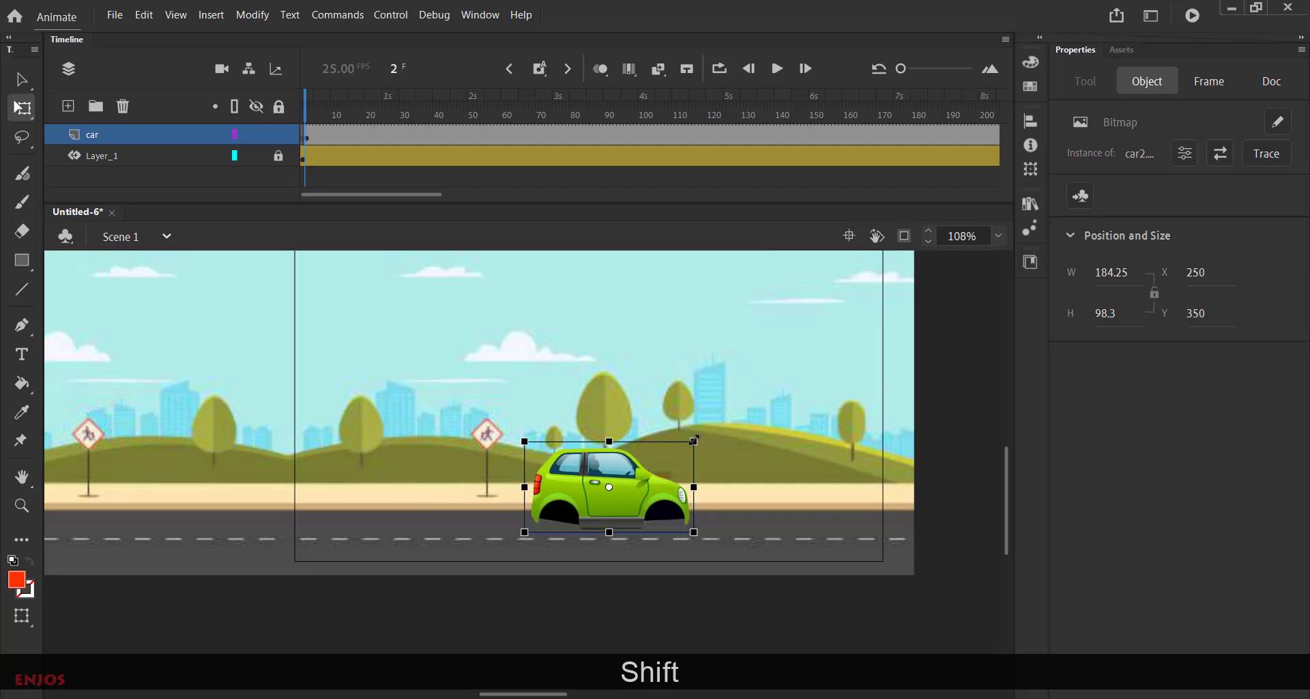
Step: Shrink the car to about 159 × 83, flip it horizontally to face left, and place it on the road at X 248, Y 368
drag(696, 438, 537, 489)
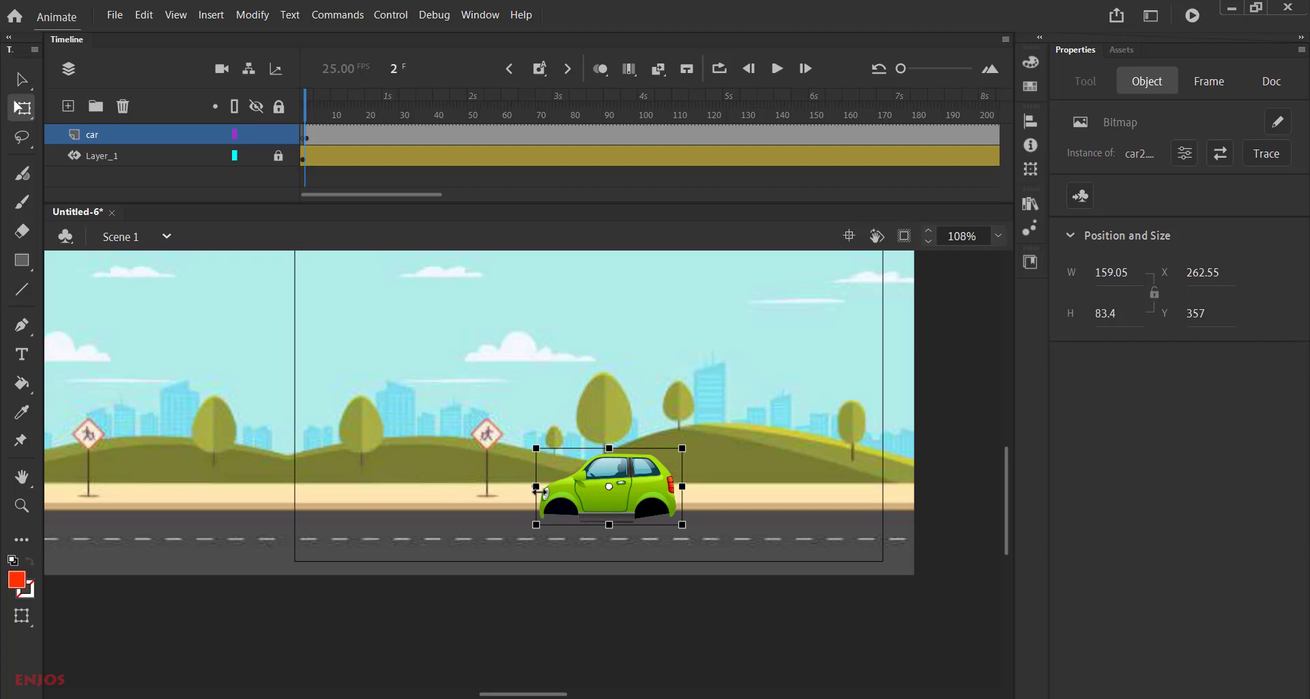
mouse_move(663, 504)
mouse_down()
mouse_move(638, 505)
mouse_move(788, 512)
mouse_move(629, 472)
mouse_move(647, 486)
mouse_move(636, 493)
mouse_move(661, 501)
mouse_move(637, 493)
mouse_move(637, 508)
mouse_up()
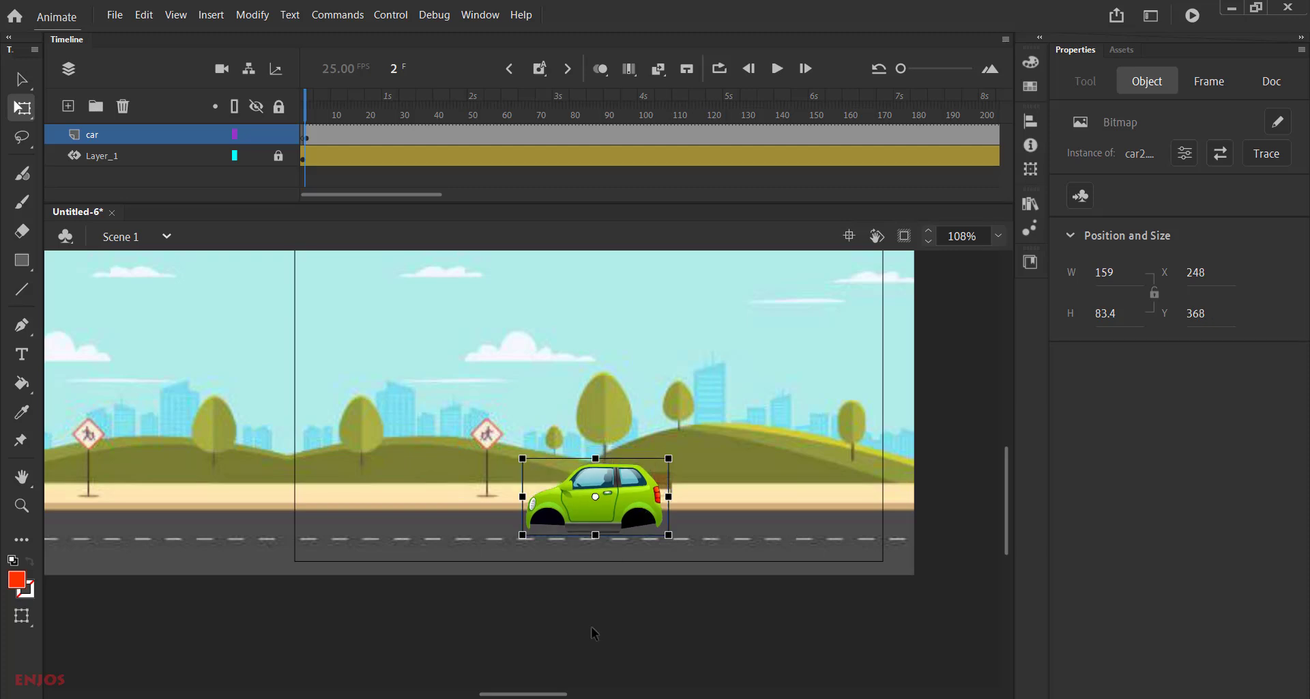
Step: Deselect the car, play the timeline to check it against the scrolling background, and pause around frame 104
click(730, 252)
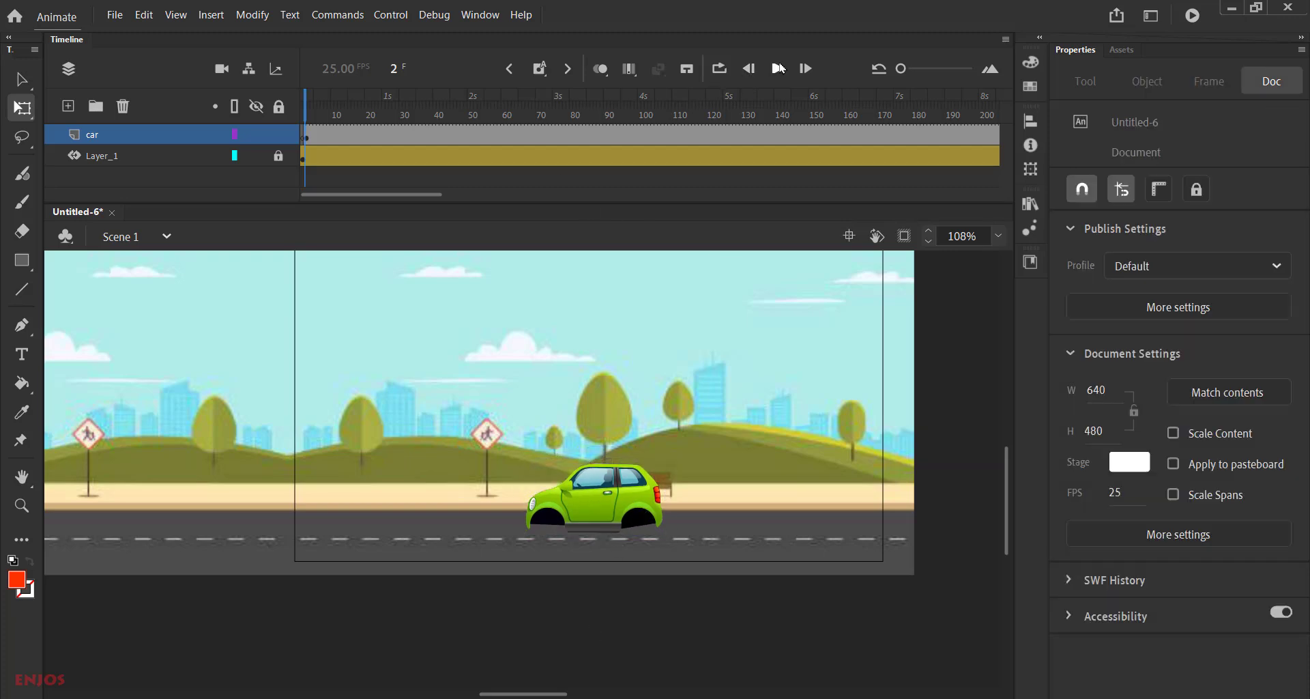
click(779, 68)
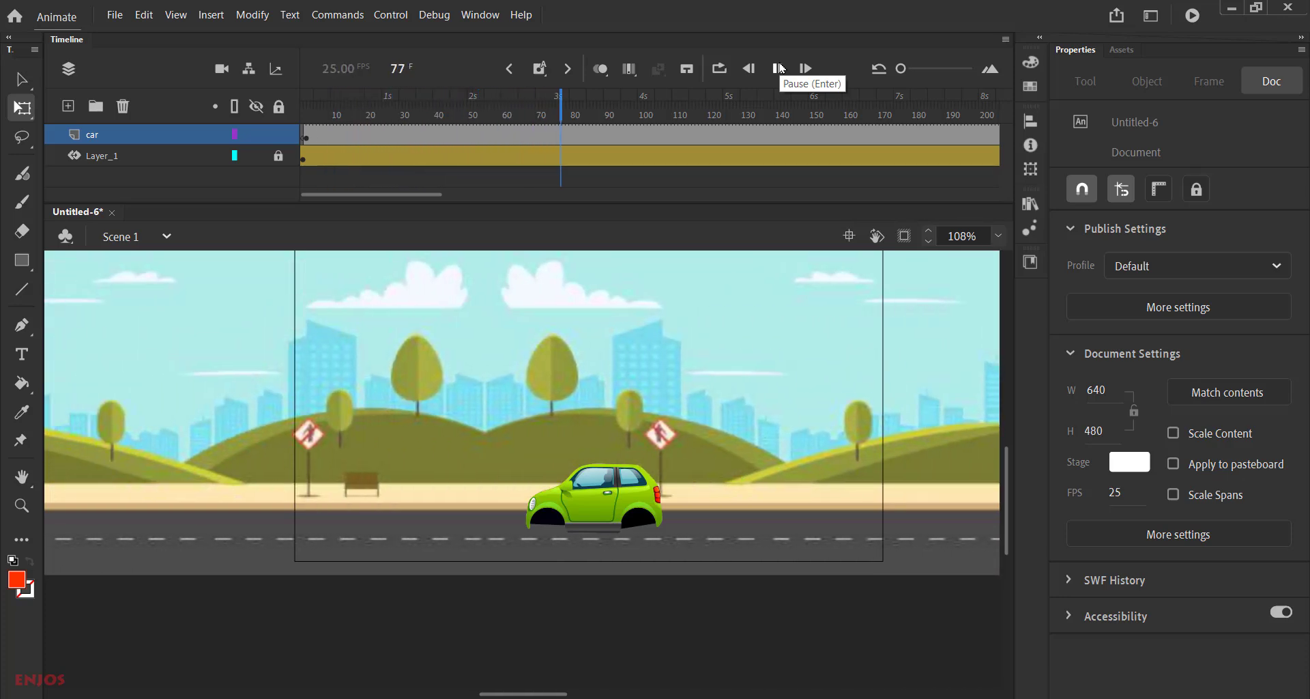
click(778, 68)
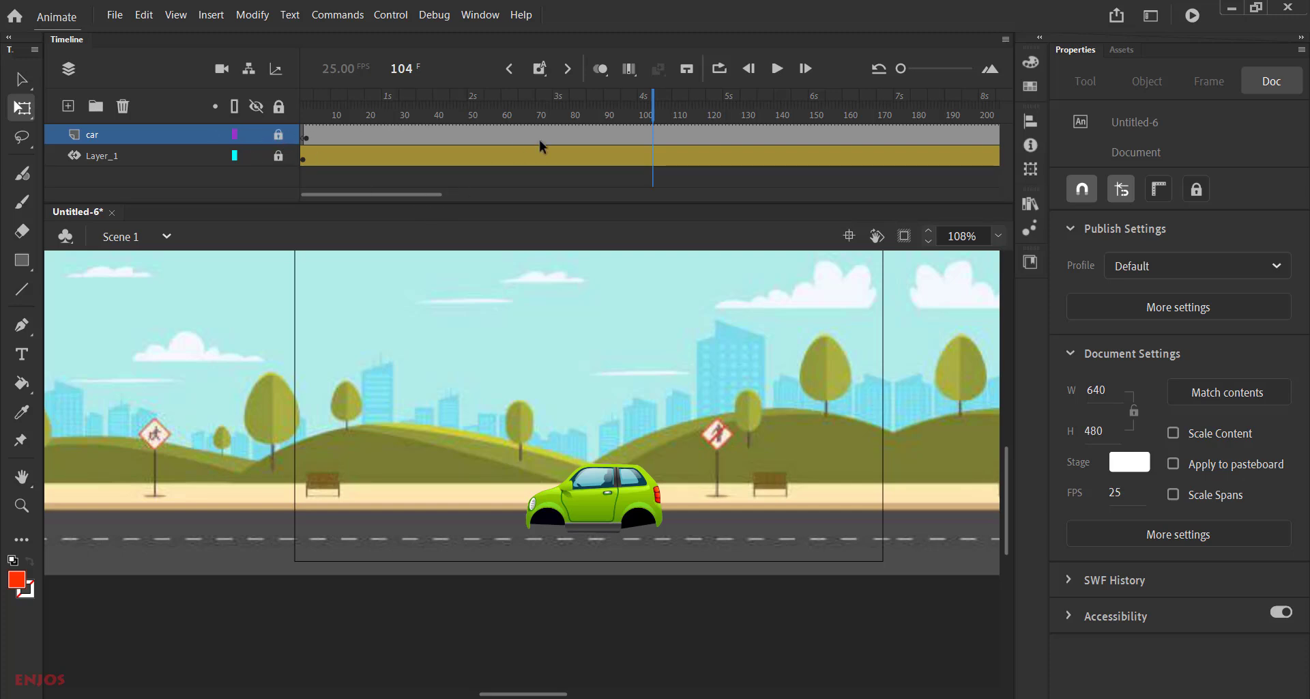
Step: With the car layer locked, add a new layer named "w1" above it for the first wheel
click(68, 107)
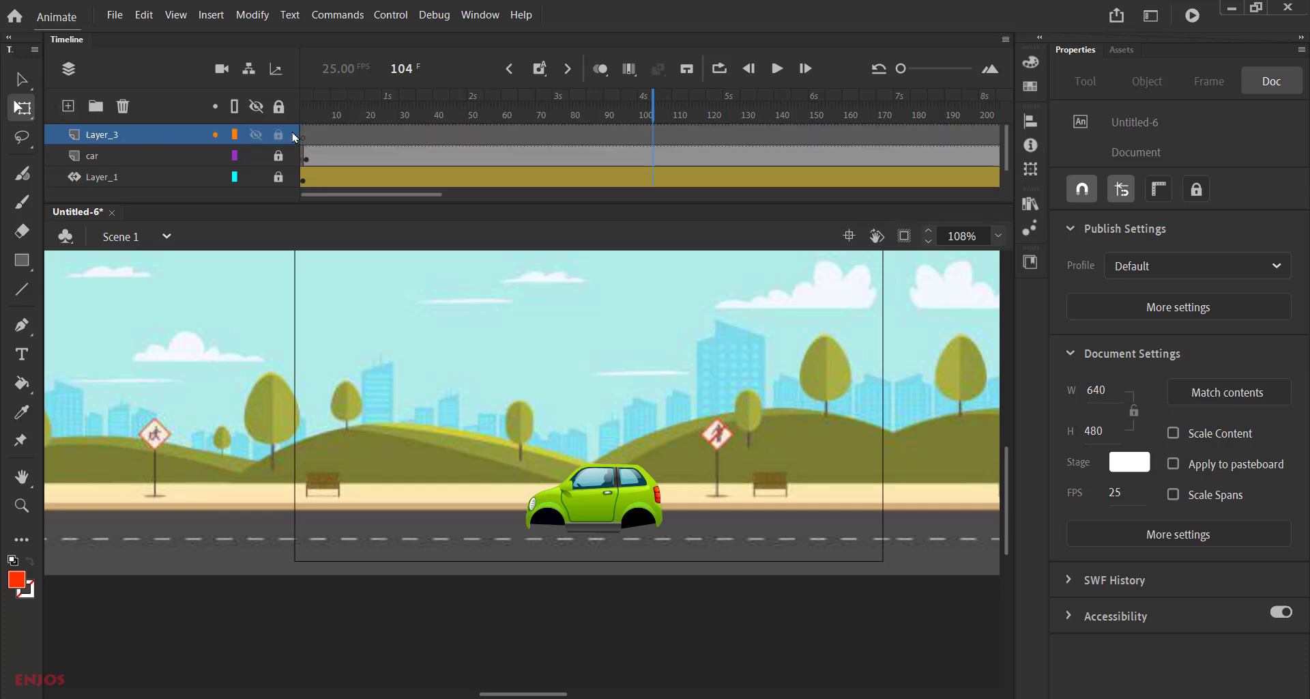
double_click(95, 135)
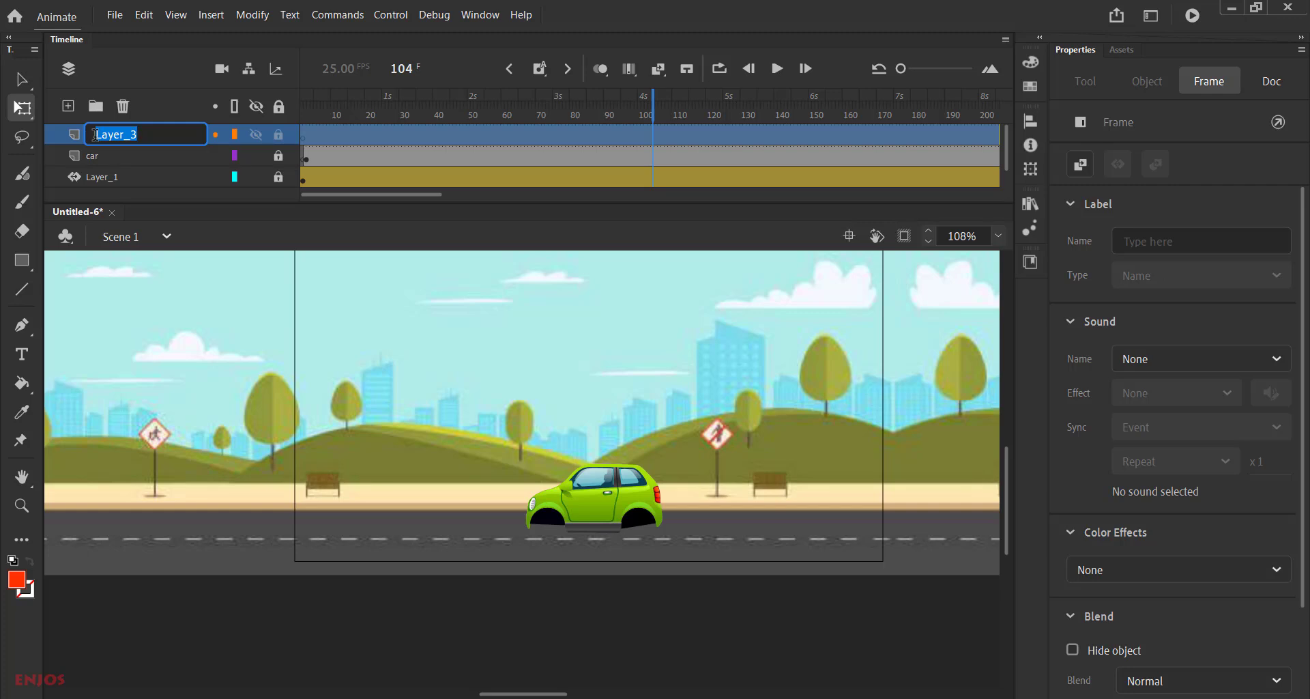
text(w1)
click(335, 147)
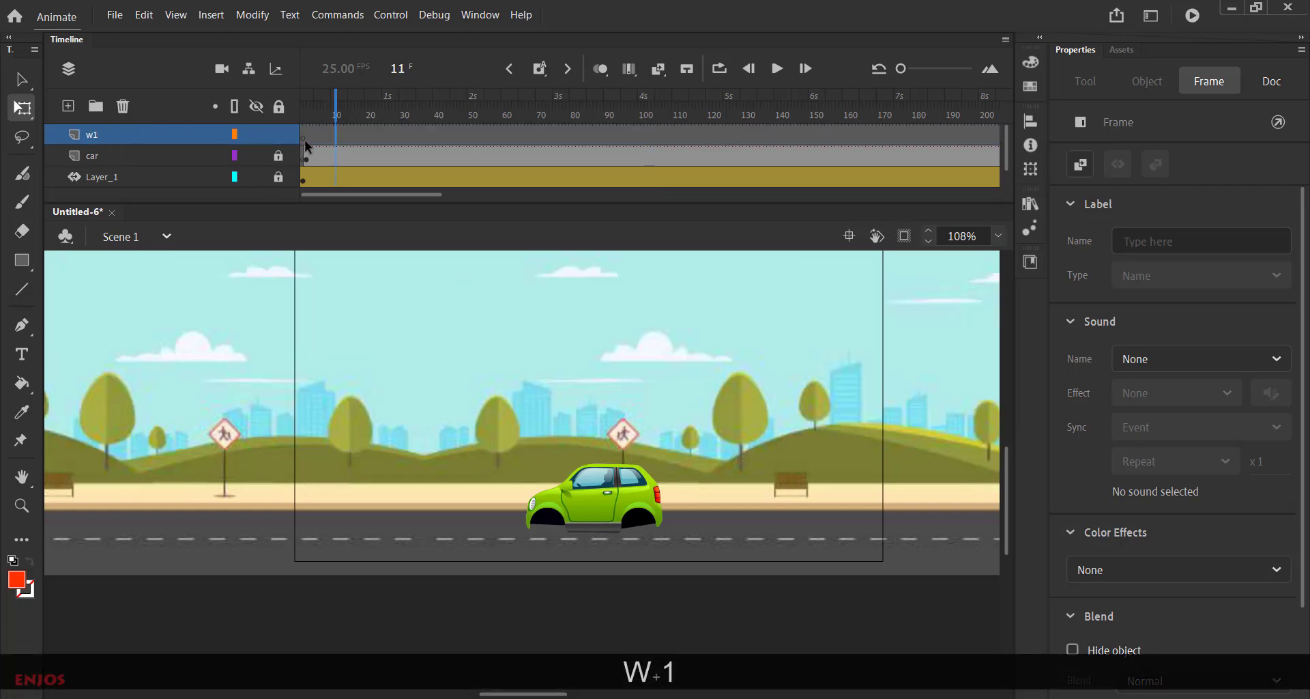
Step: Unlock the car layer, remove its empty first frame so the car starts at frame 1, and add one frame to its span
click(304, 146)
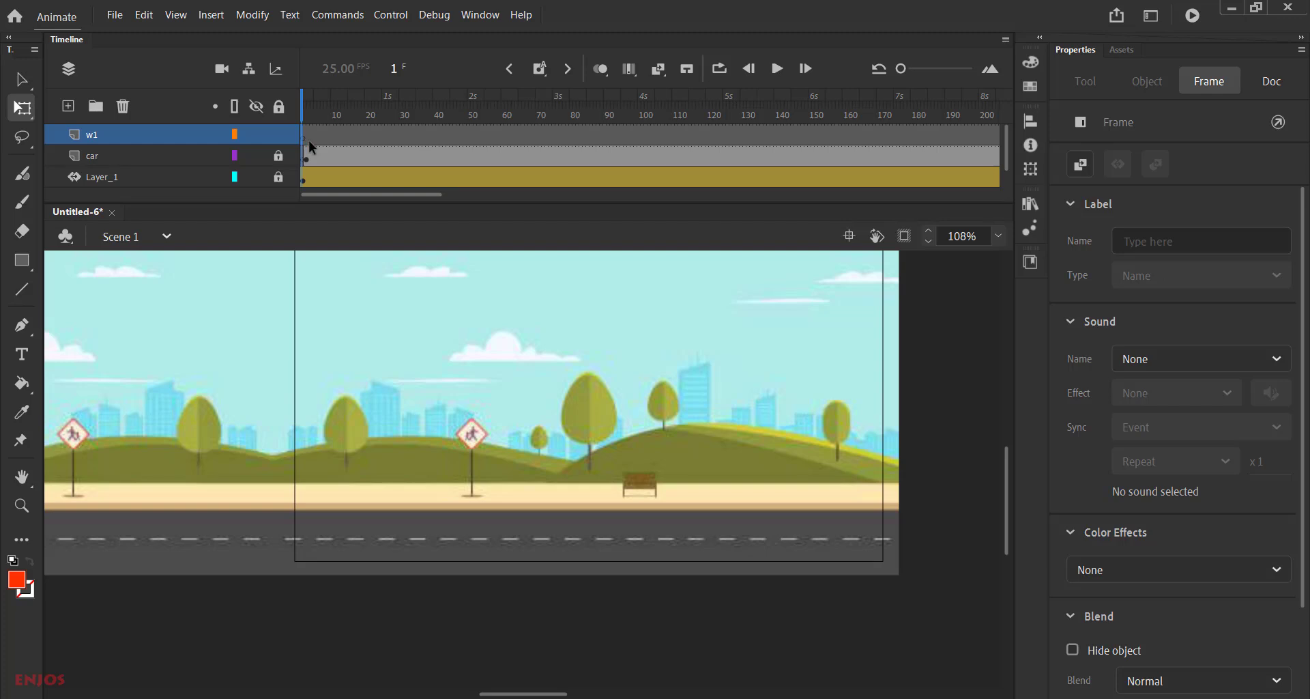
click(304, 105)
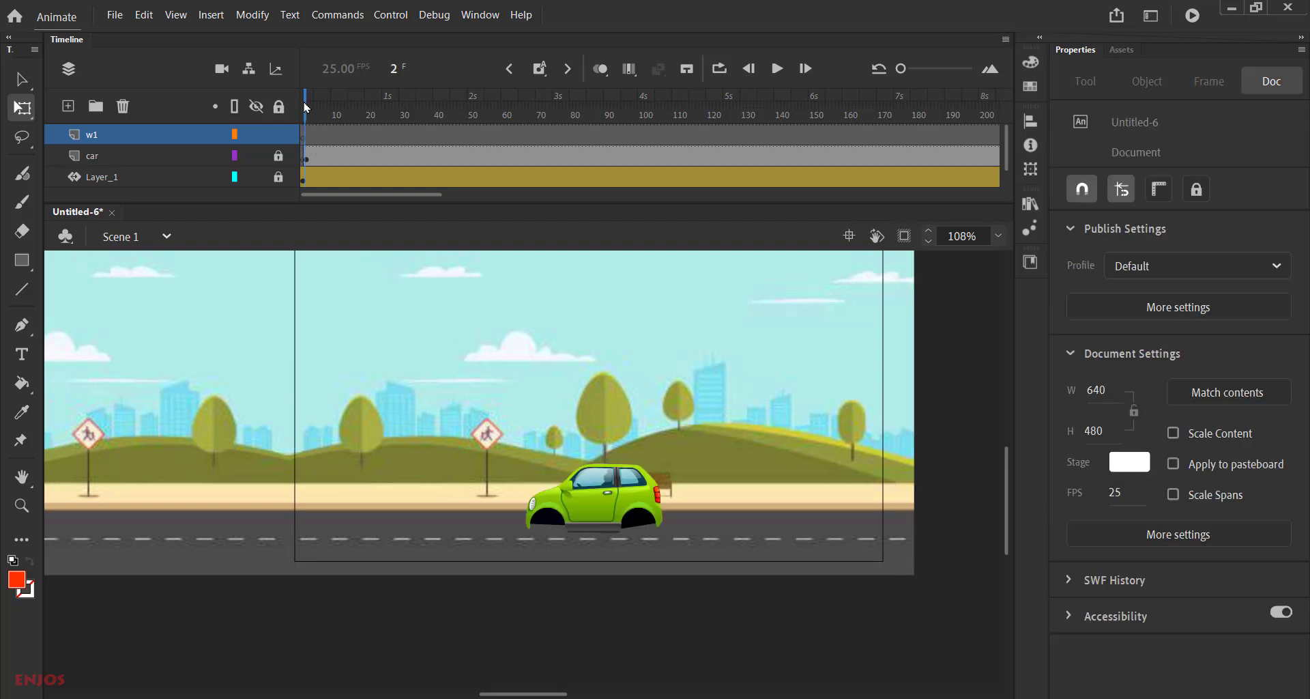
click(305, 160)
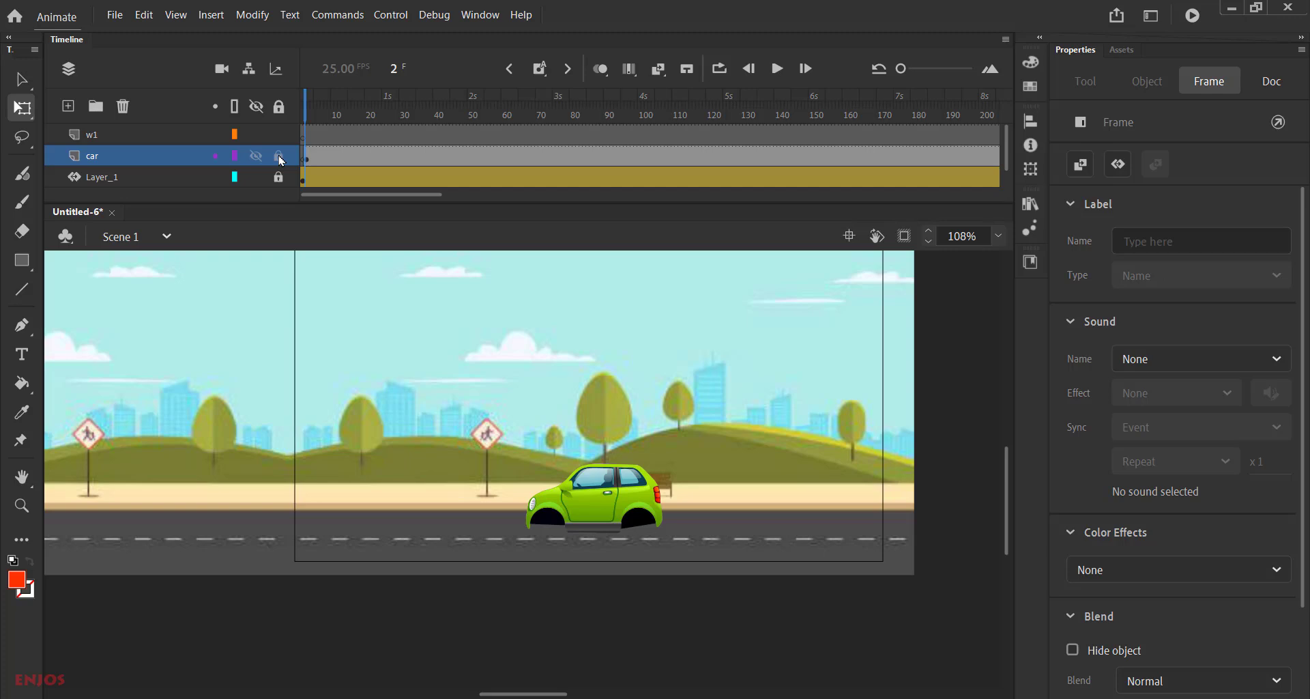
click(279, 157)
click(279, 159)
drag(901, 68, 940, 69)
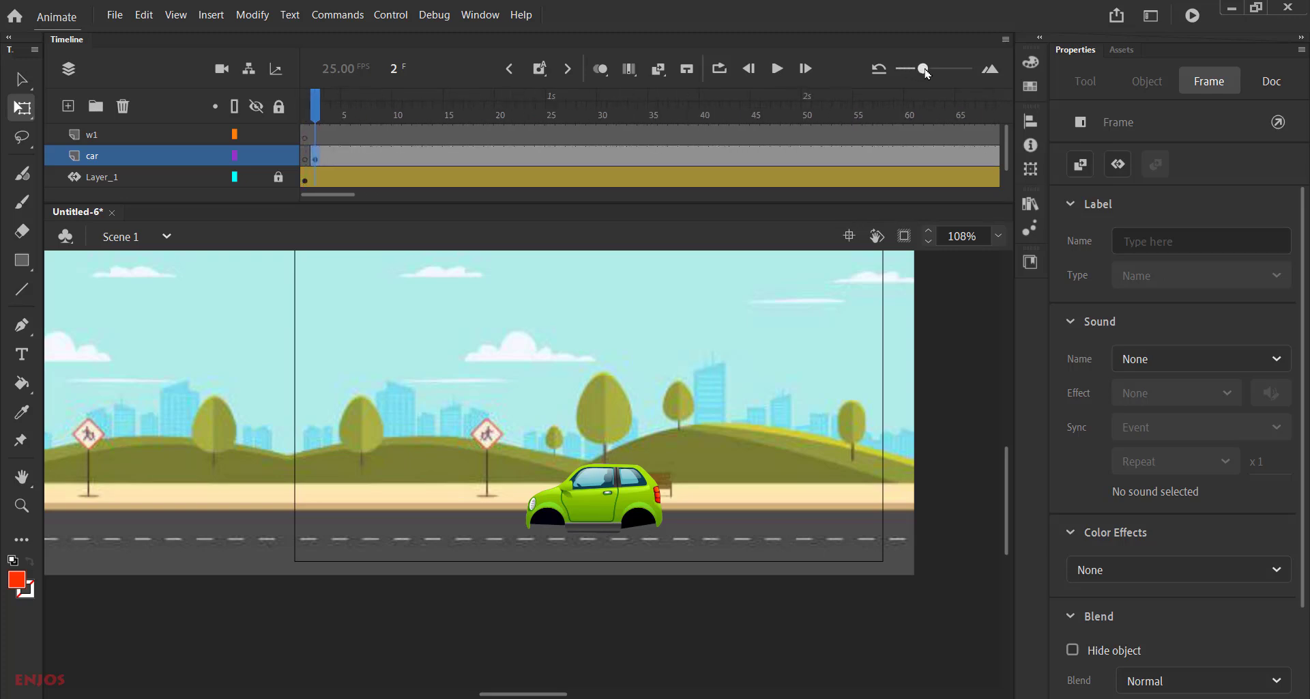
click(311, 169)
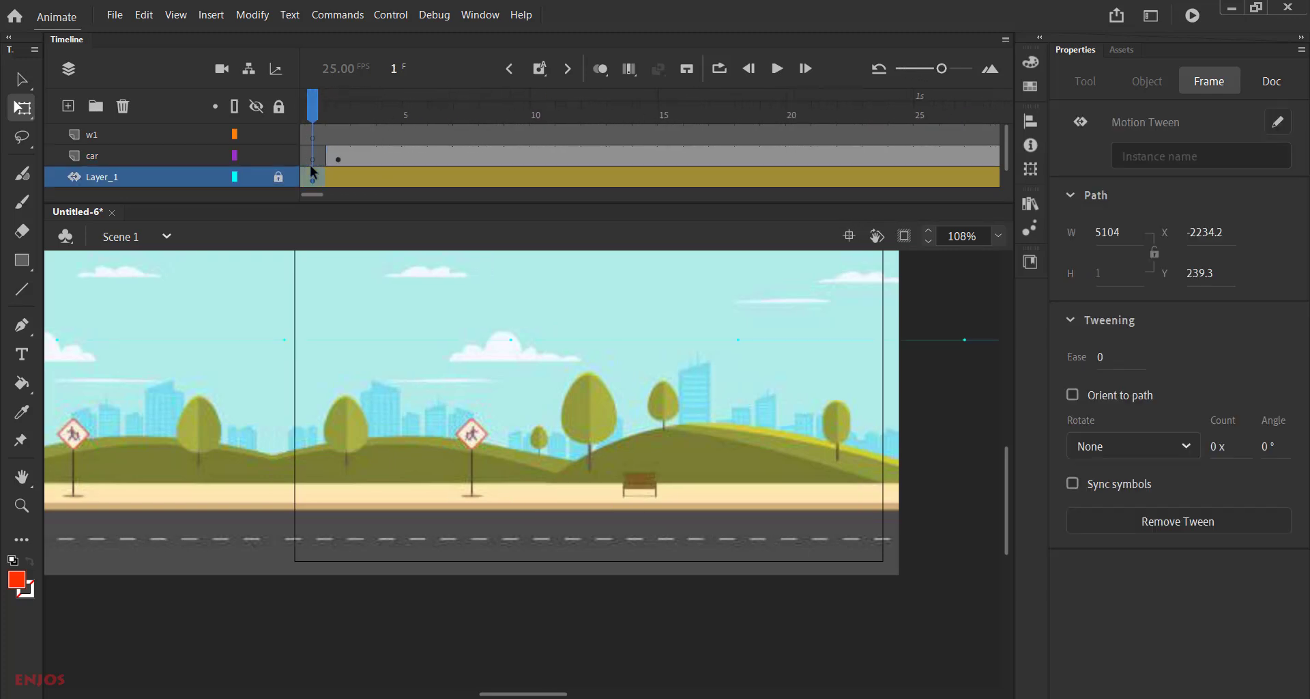
click(318, 159)
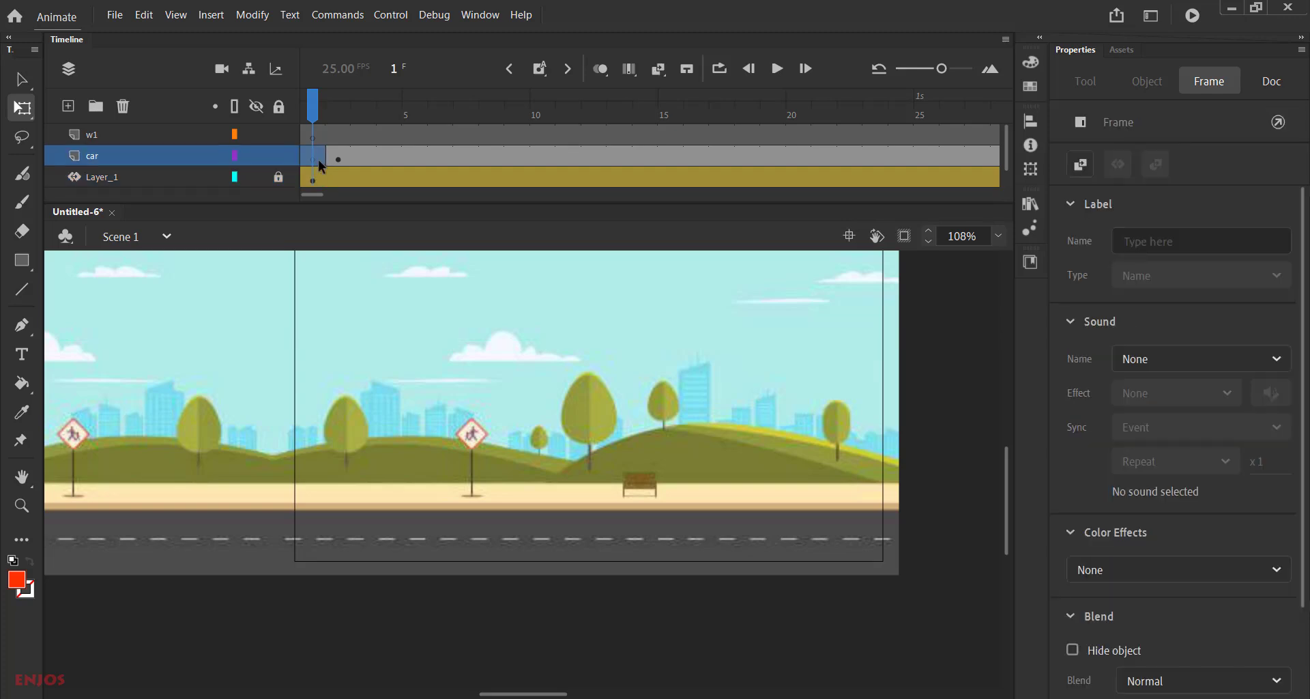
key(shift+F5)
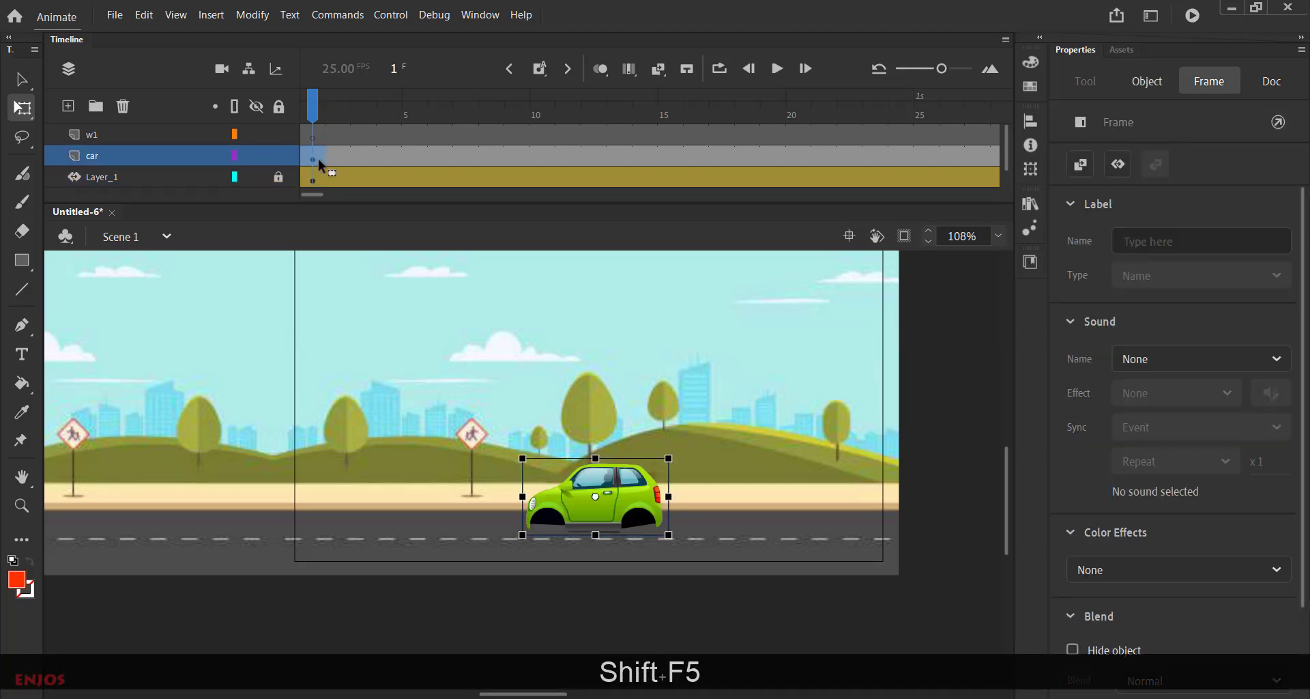
click(369, 157)
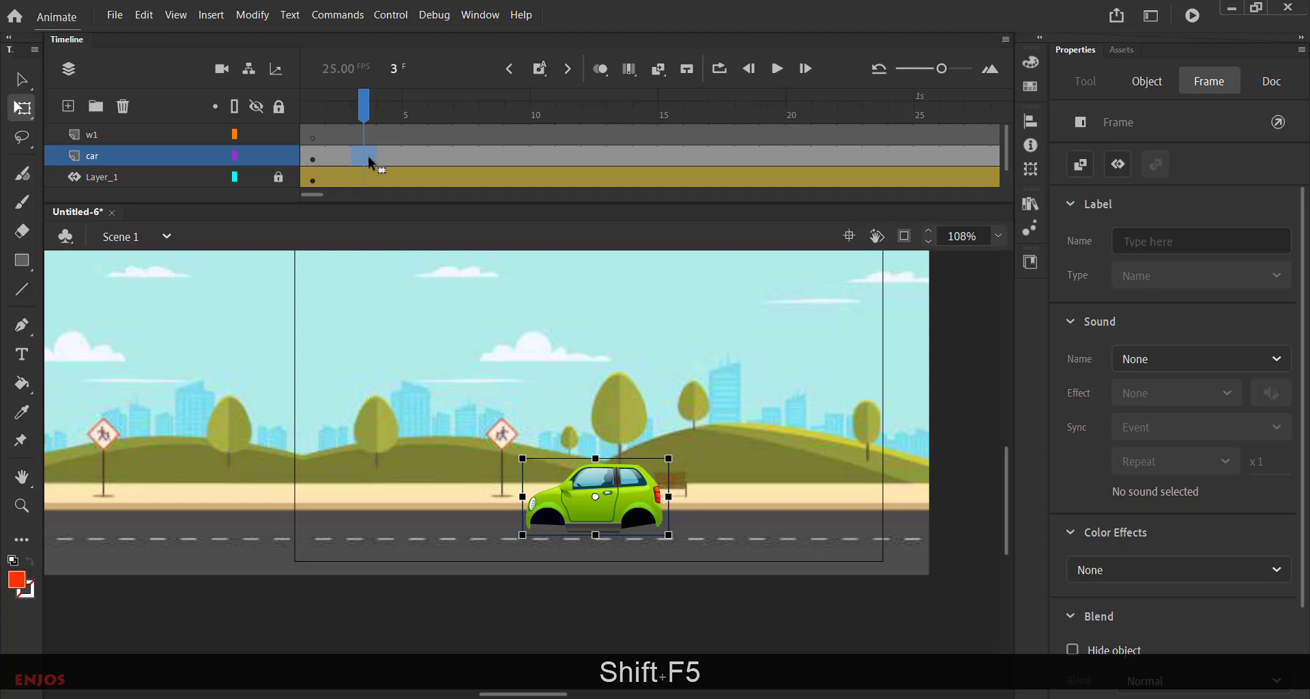
key(F5)
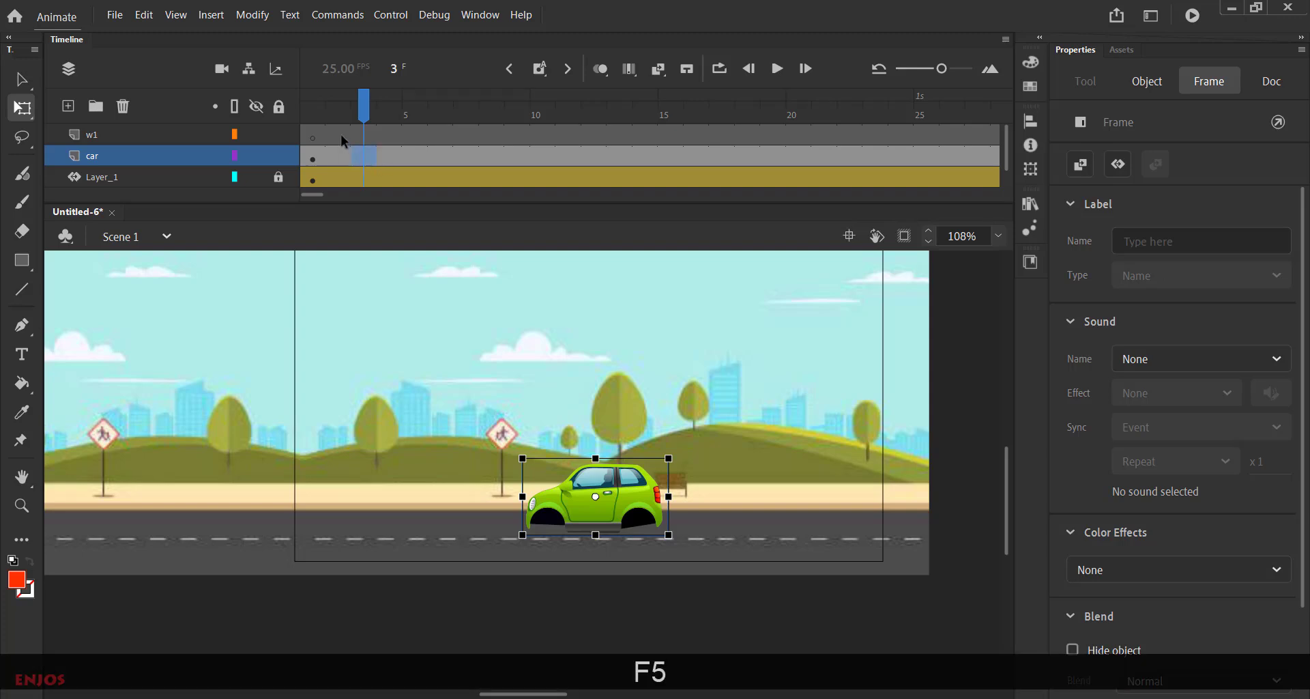
Step: Play the animation from frame 1 to check the car against the scrolling road, and pause around frame 81
click(315, 110)
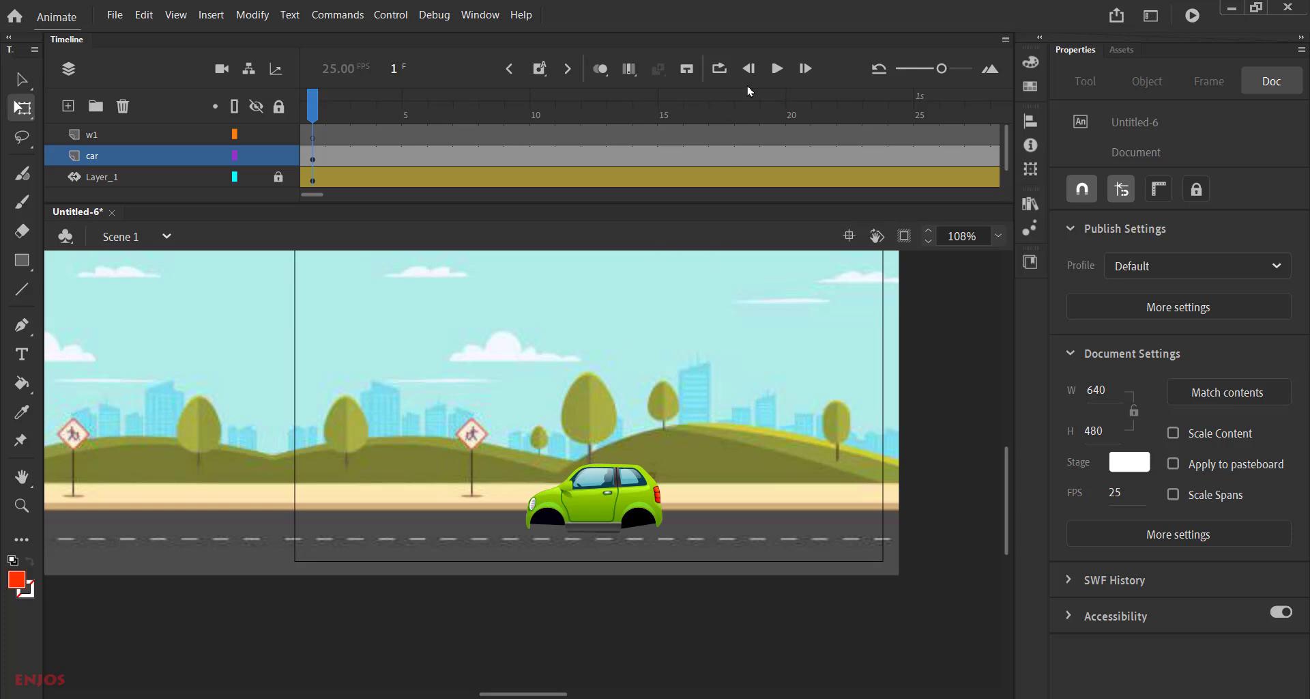
click(778, 68)
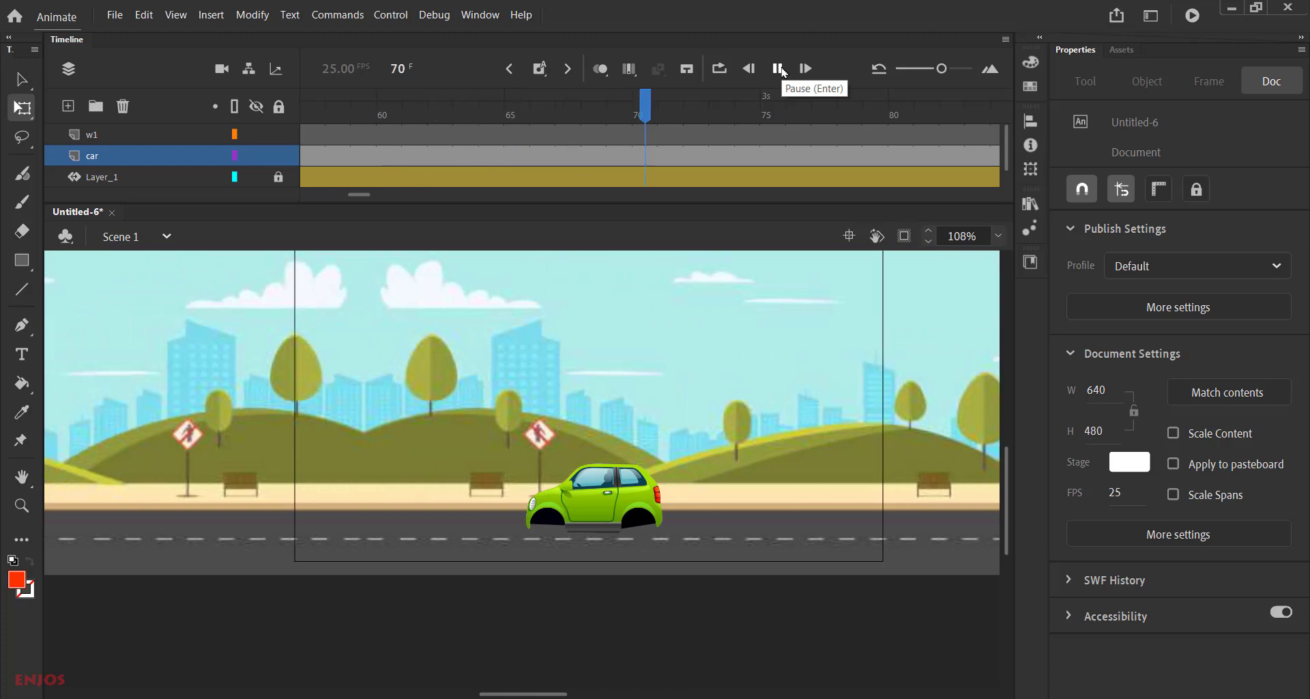
click(781, 71)
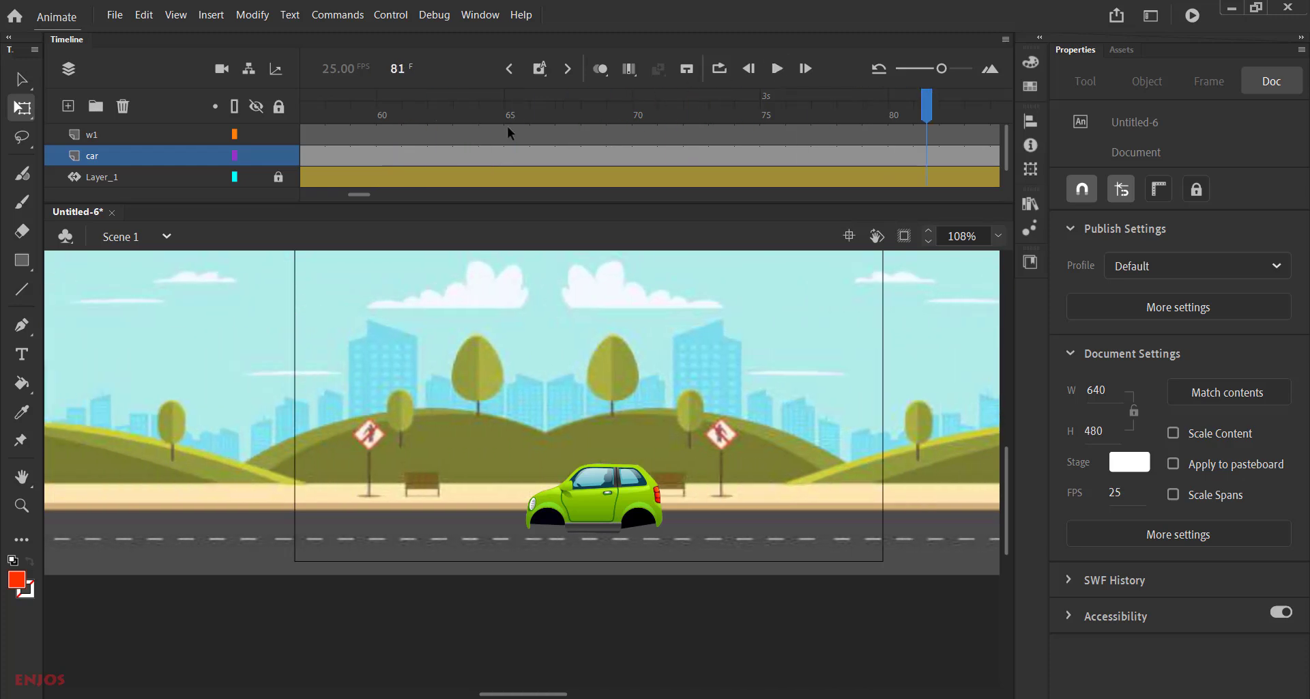
Step: Import the "wheels" image onto the stage at frame 2 of the w1 layer
click(904, 70)
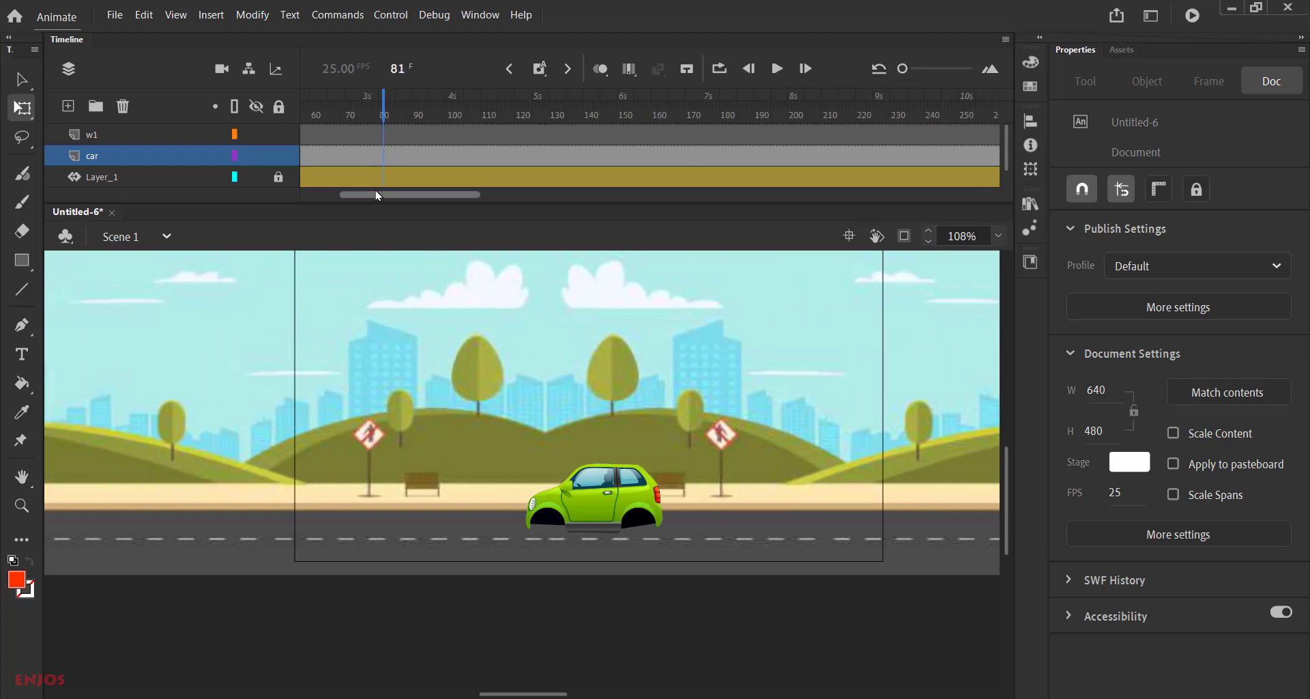
drag(409, 194, 370, 194)
click(315, 117)
drag(315, 117, 305, 117)
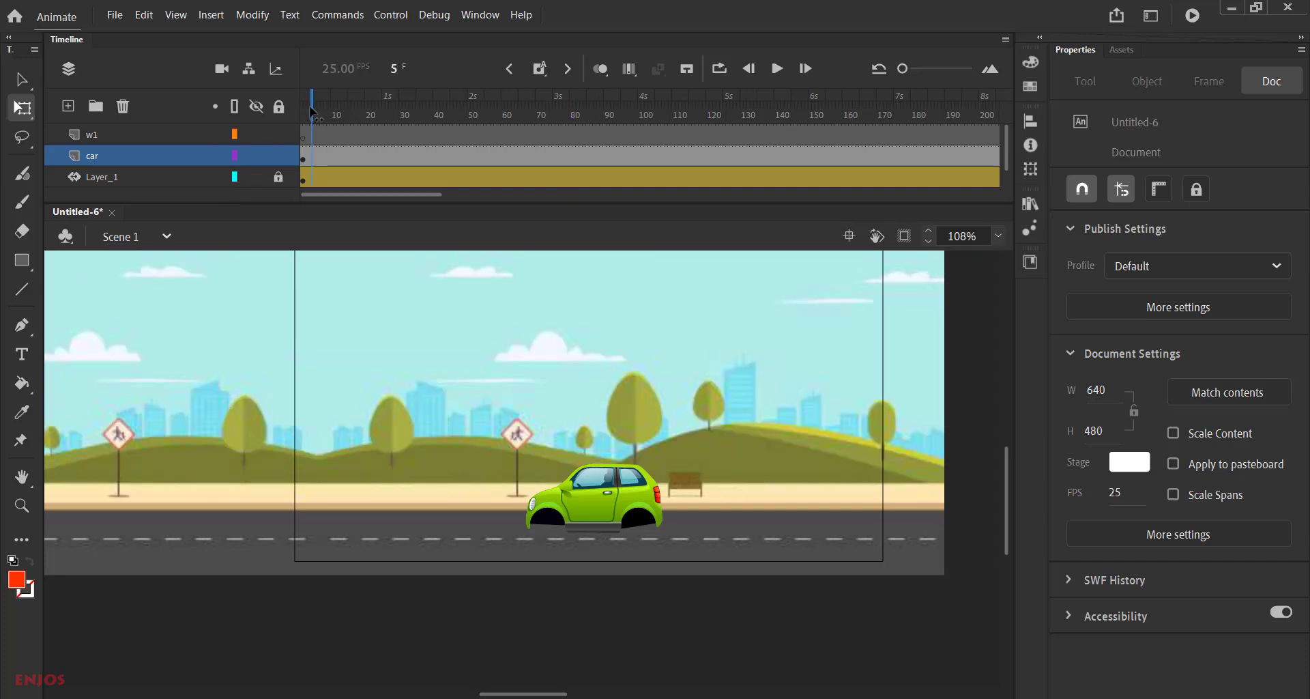
click(306, 141)
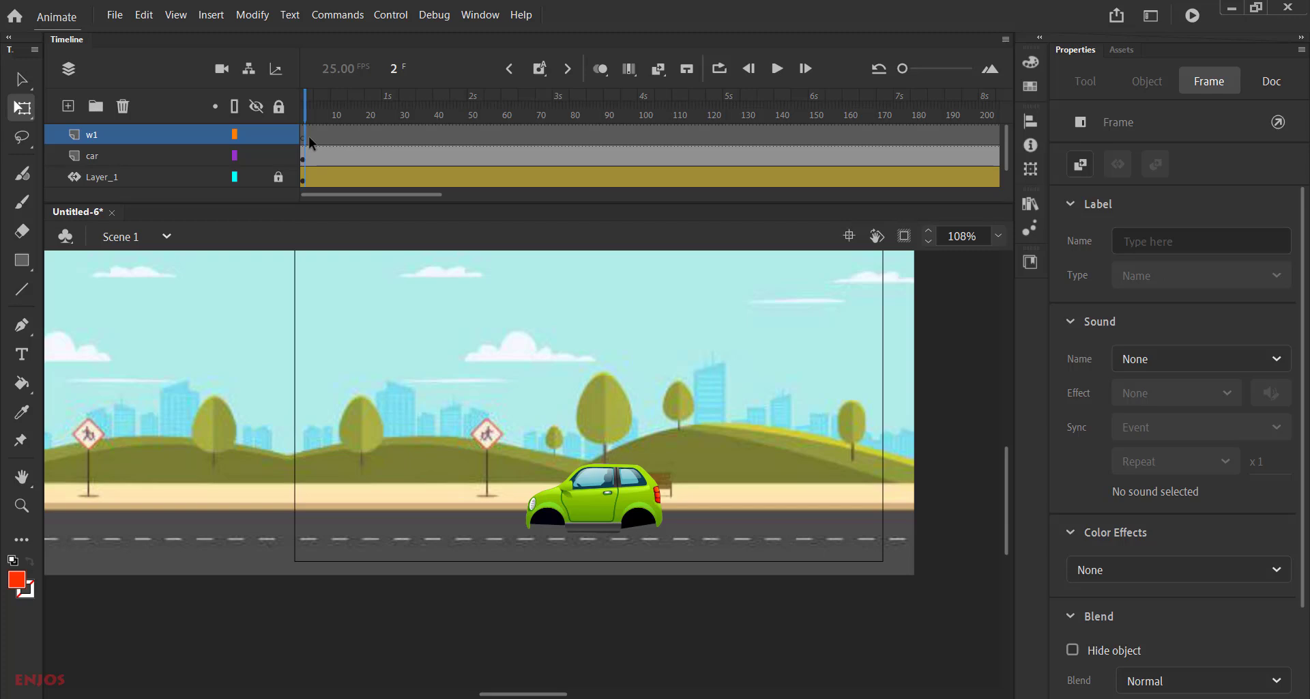
click(115, 15)
mouse_move(207, 238)
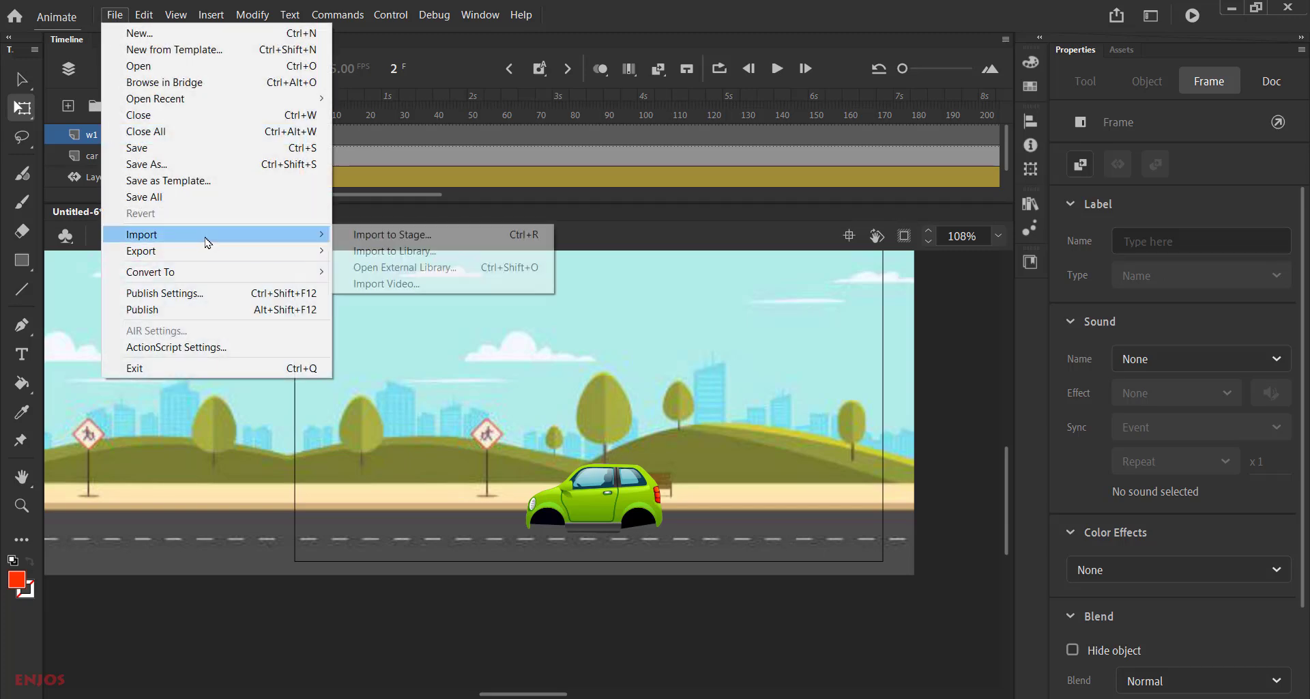
click(395, 234)
scroll(560, 478, down, 2)
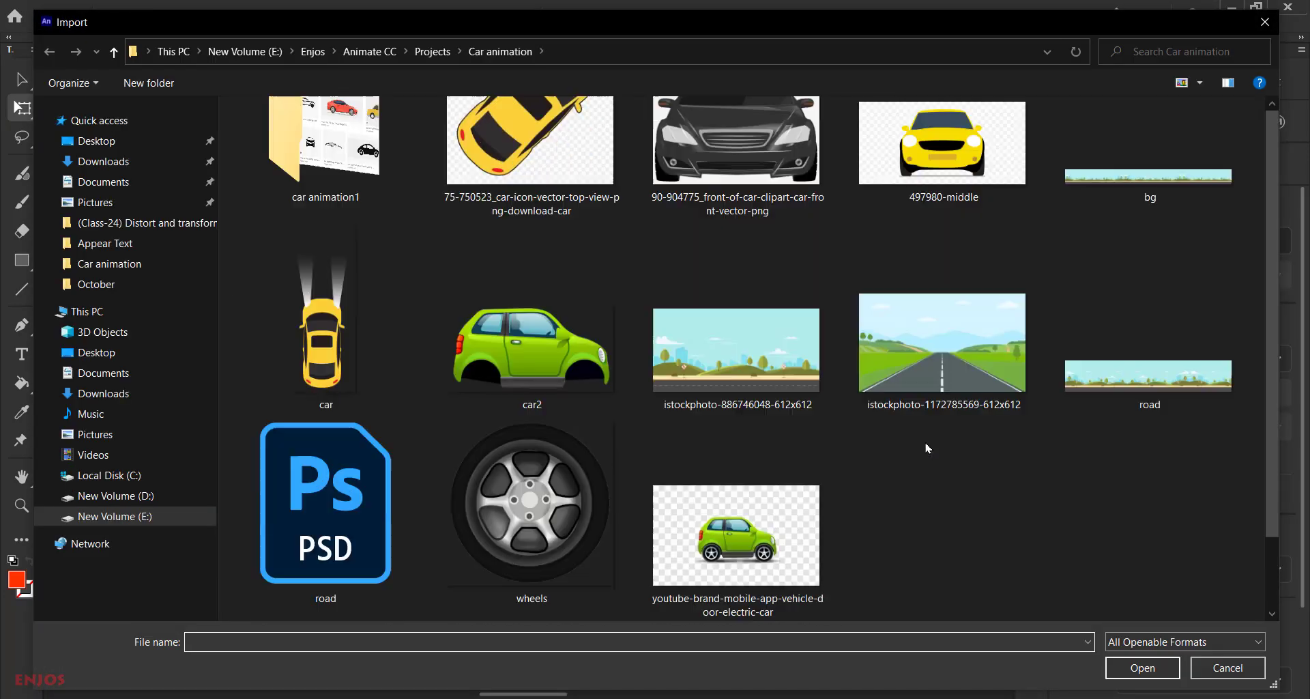
click(560, 520)
double_click(560, 520)
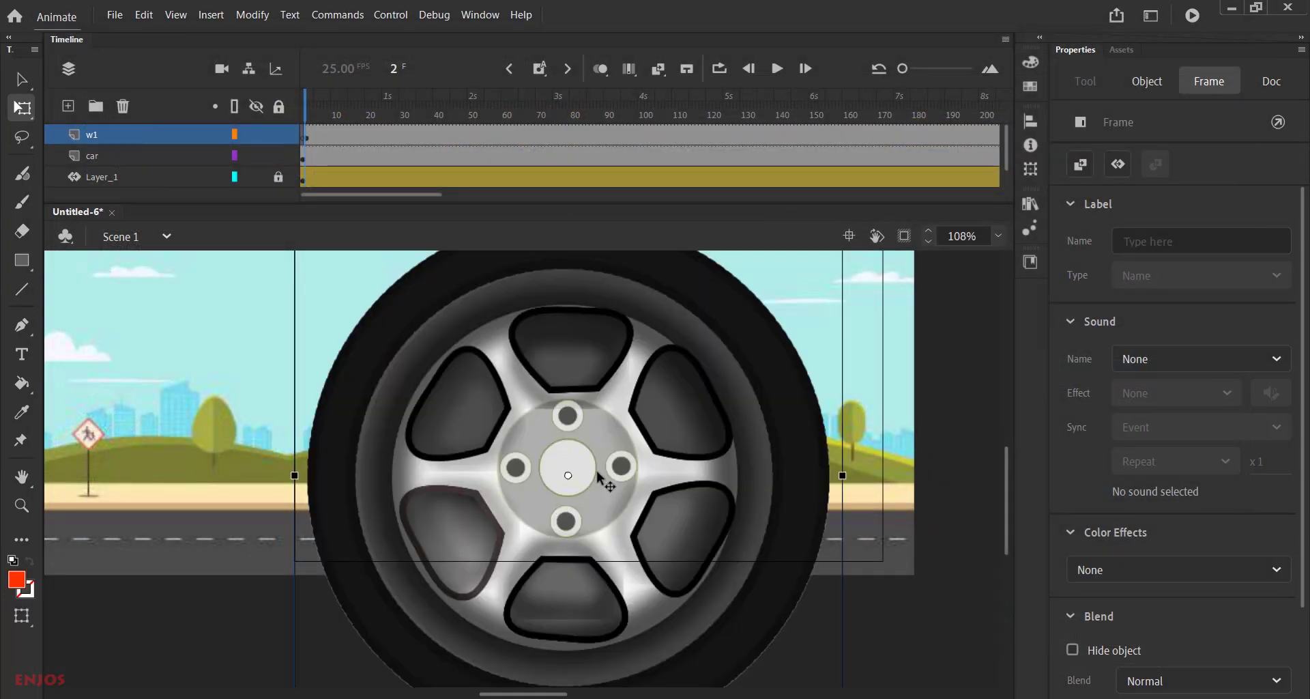
Step: Scale the wheel down proportionally to about 50 × 50 and move it over the car's front wheel arch at X 253, Y 420
scroll(660, 502, down, 3)
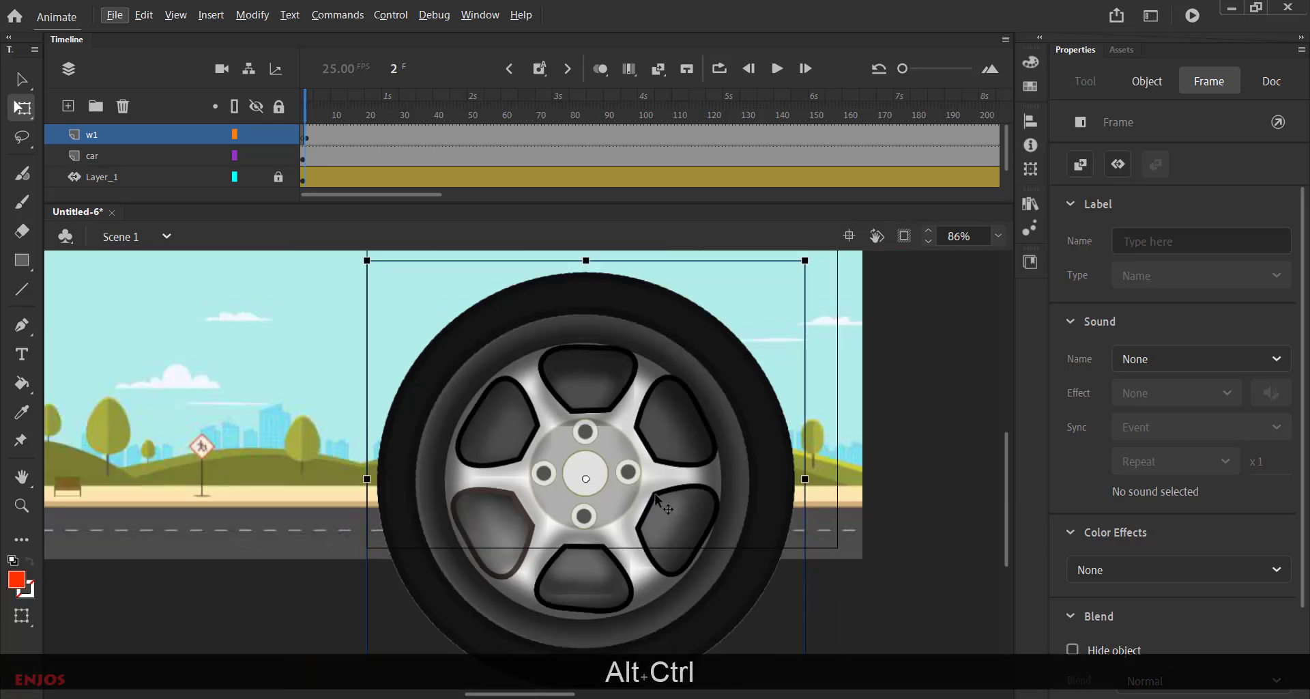
drag(776, 306, 630, 479)
scroll(608, 523, up, 6)
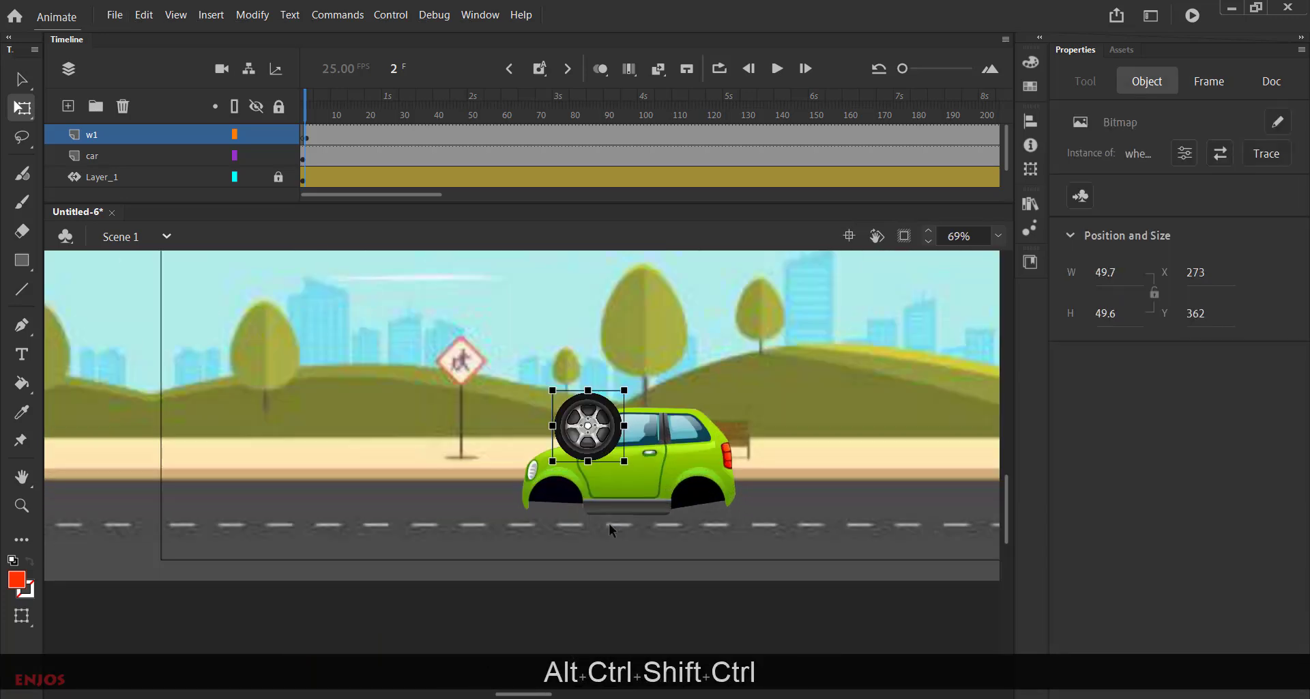
scroll(581, 451, up, 2)
drag(622, 384, 545, 554)
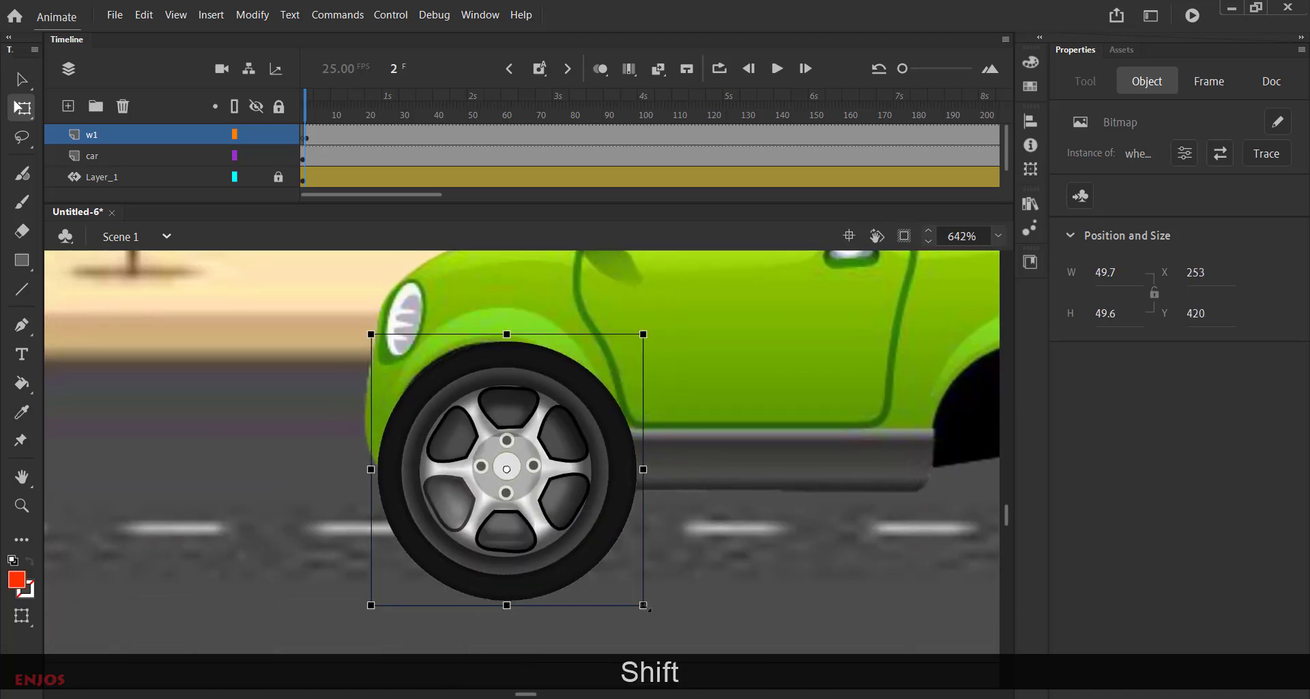
Step: Shrink the wheel to about 37.45 × 37.4 and fit it in the front wheel arch at X 257, Y 422
drag(646, 607, 593, 552)
drag(528, 493, 519, 487)
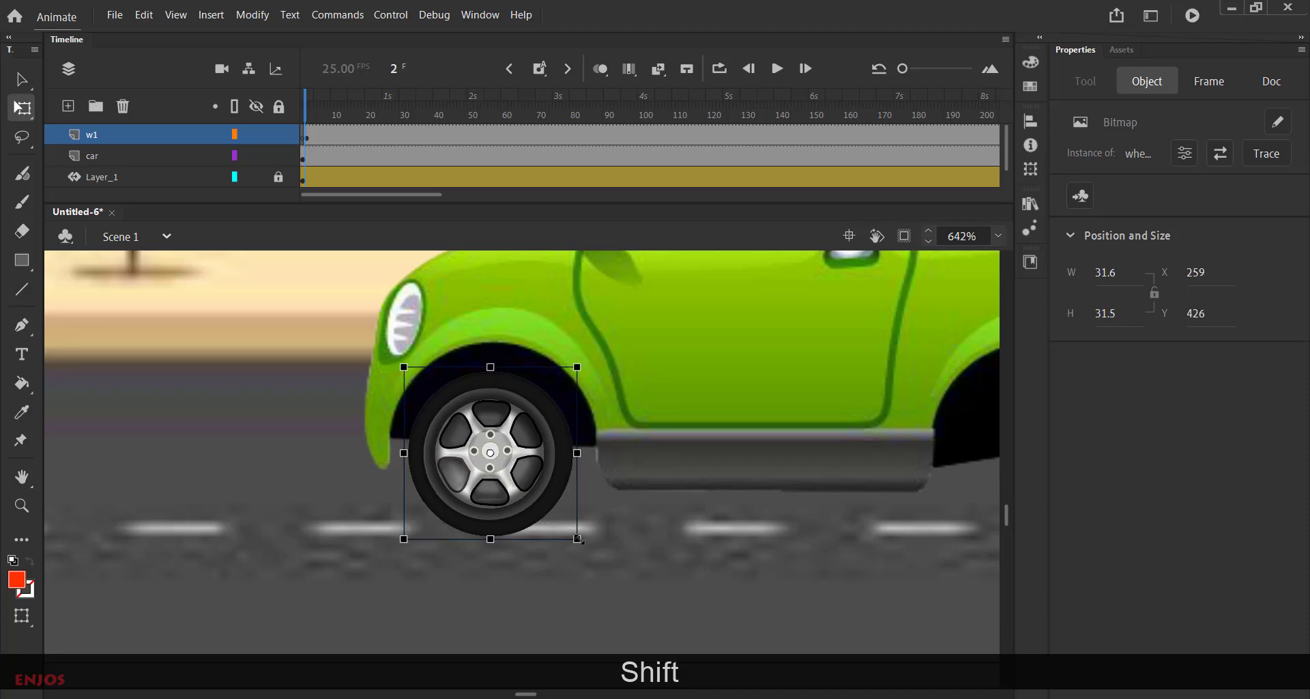
drag(577, 542, 593, 556)
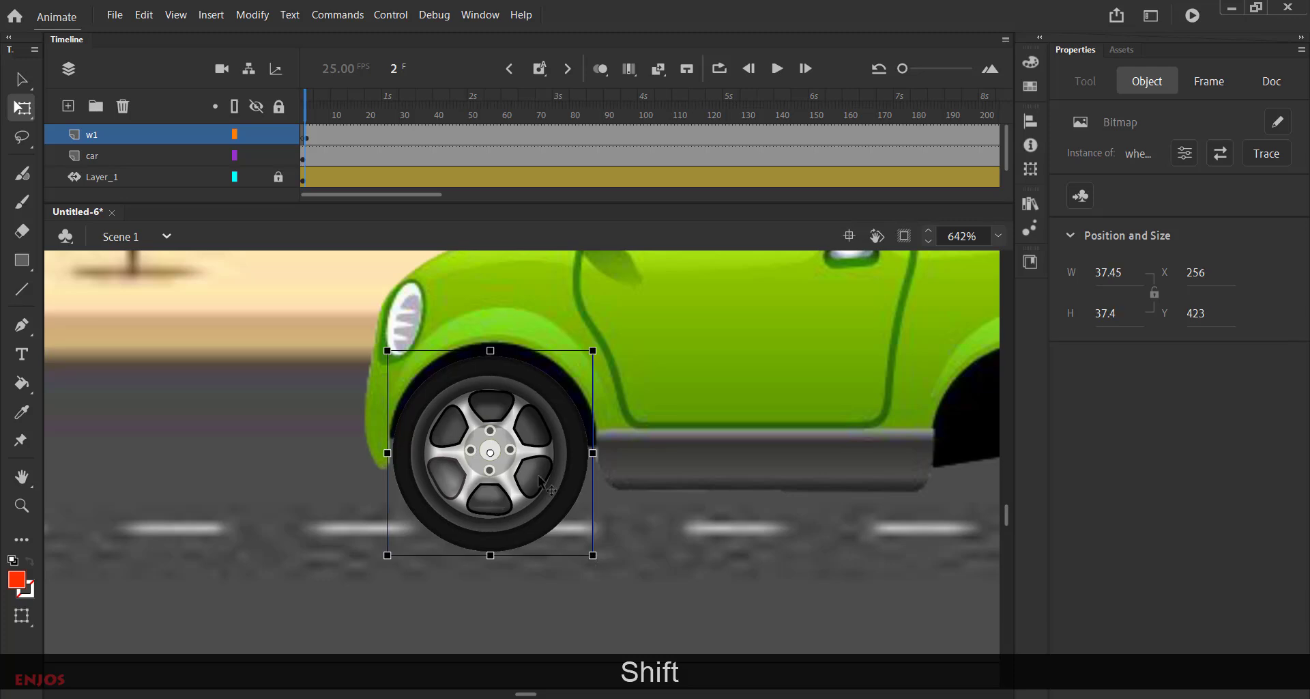
key(Up)
key(Right)
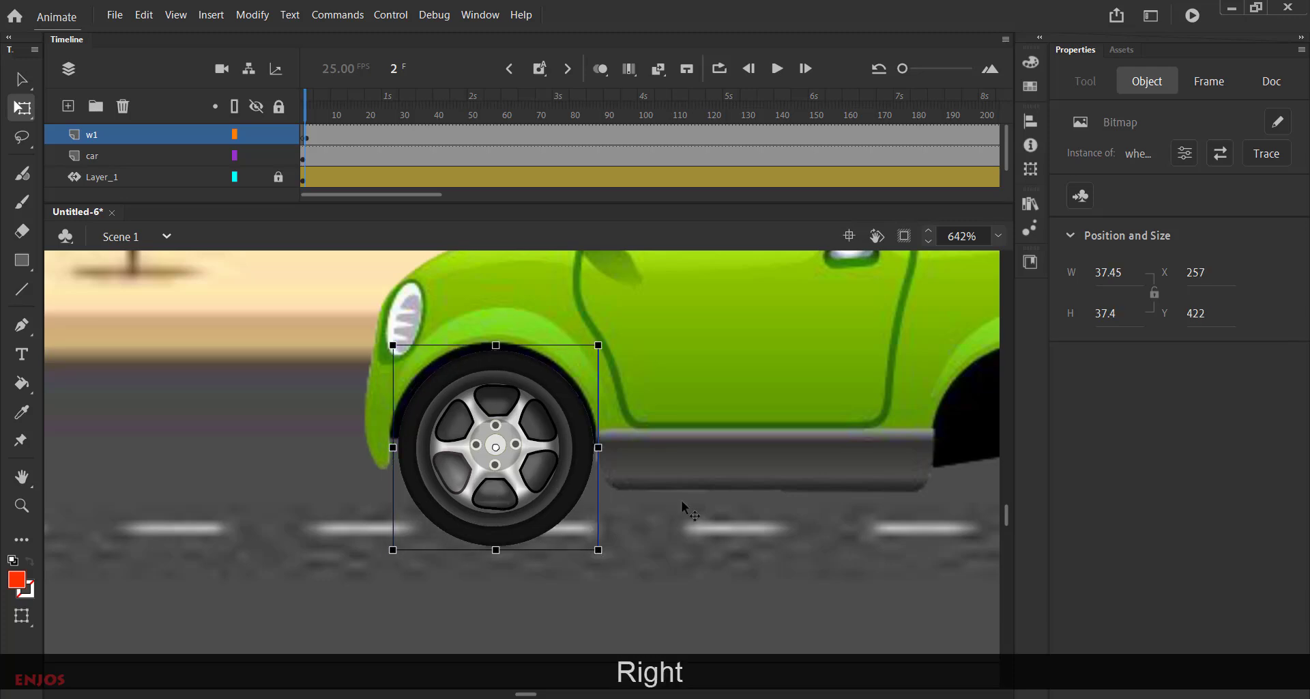
Step: Shift the front wheel slightly left within its arch to X 256, keeping Y at 422
click(680, 500)
click(493, 515)
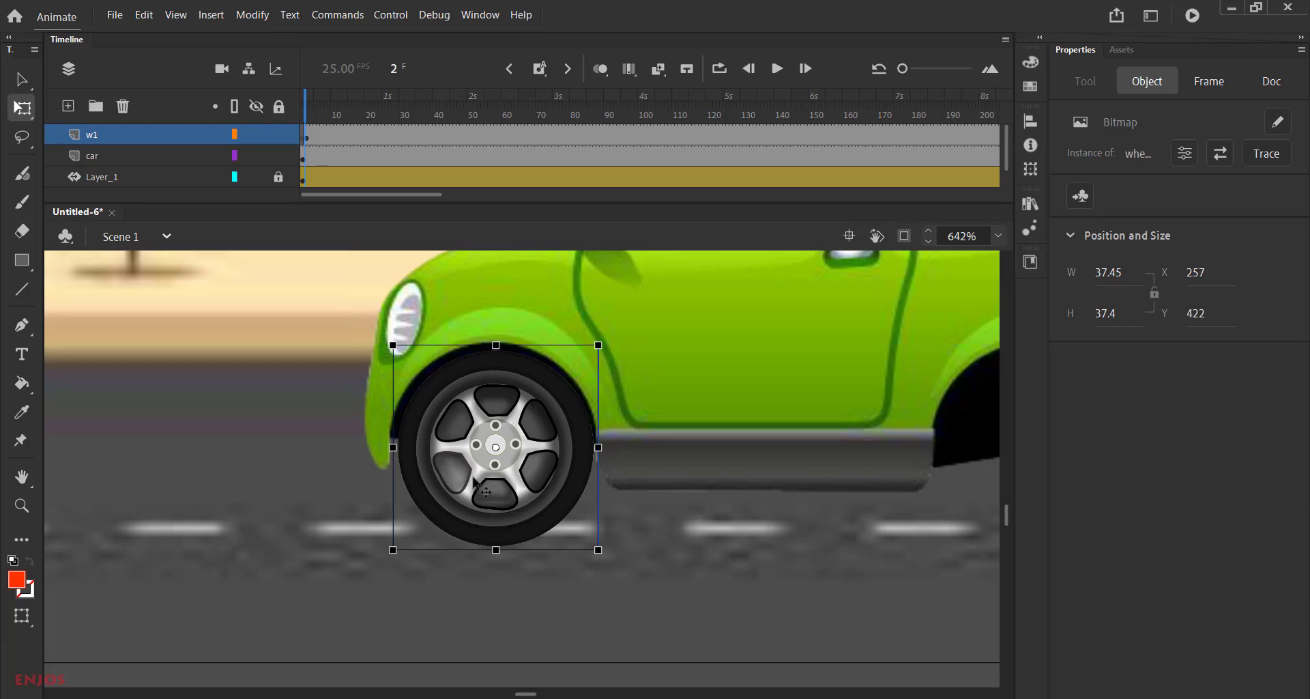
ctrl+scroll(476, 481, up, 3)
ctrl+scroll(475, 481, down, 1)
drag(529, 429, 525, 432)
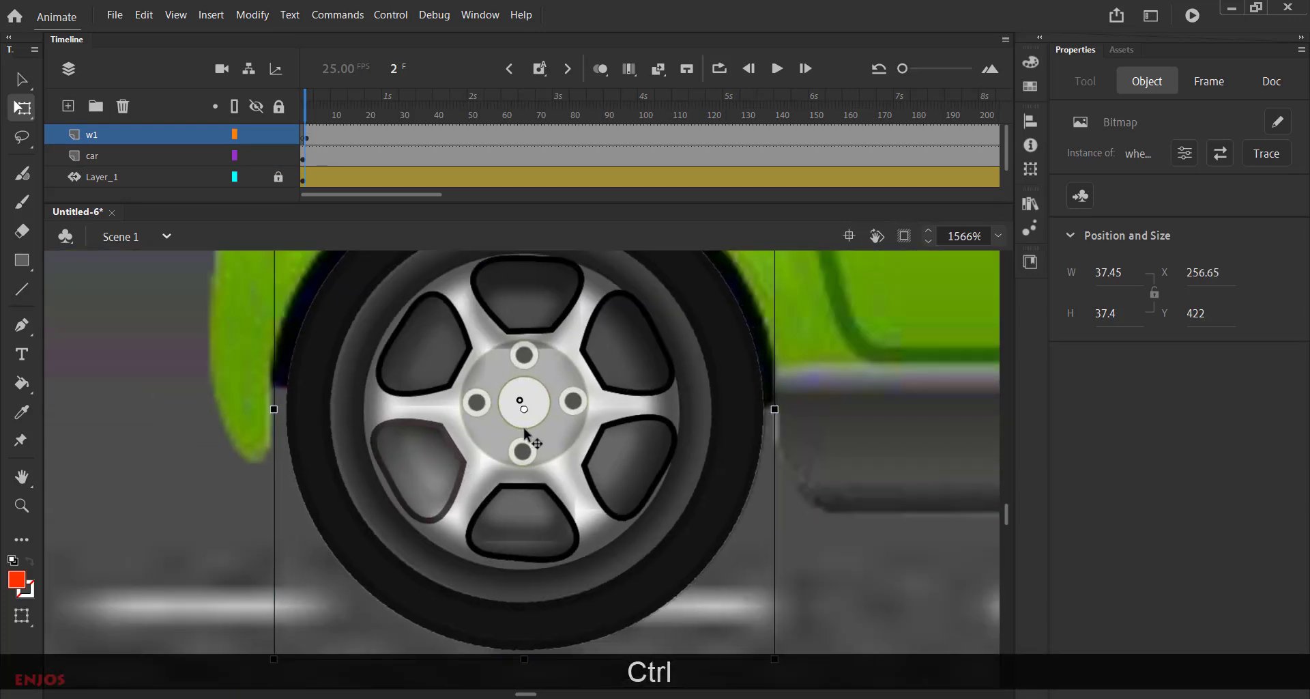
ctrl+scroll(523, 428, down, 3)
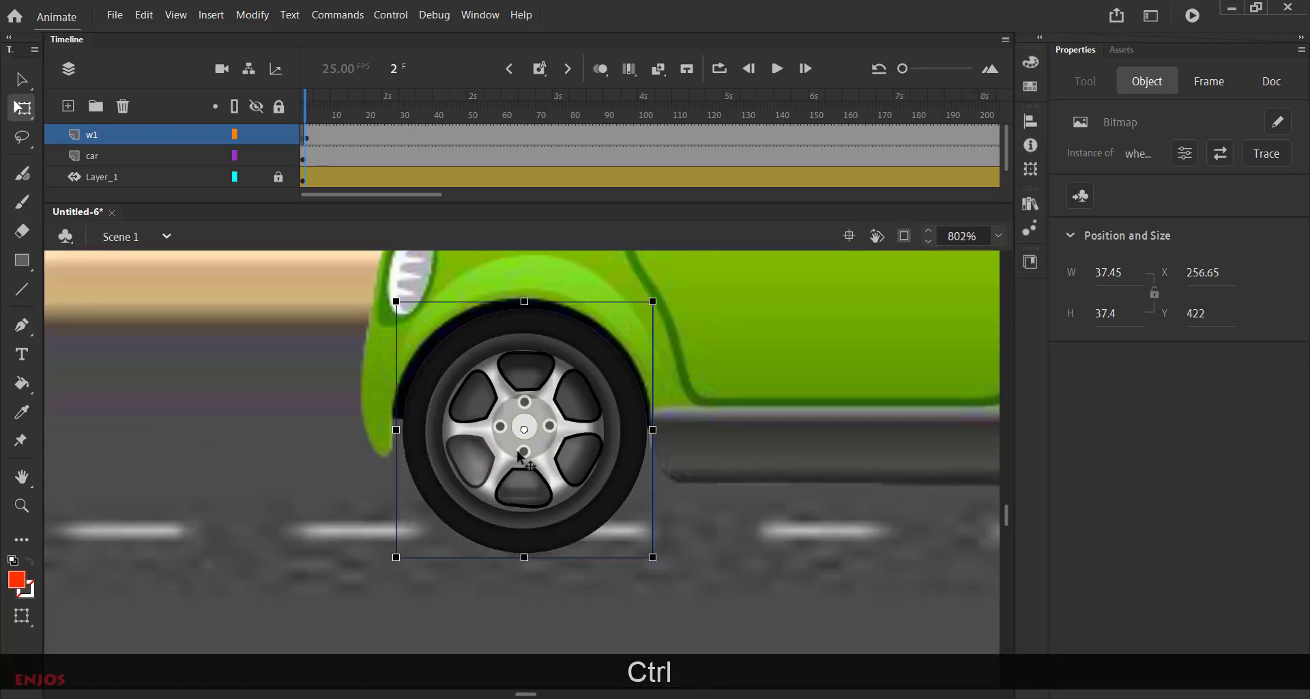
drag(517, 449, 514, 449)
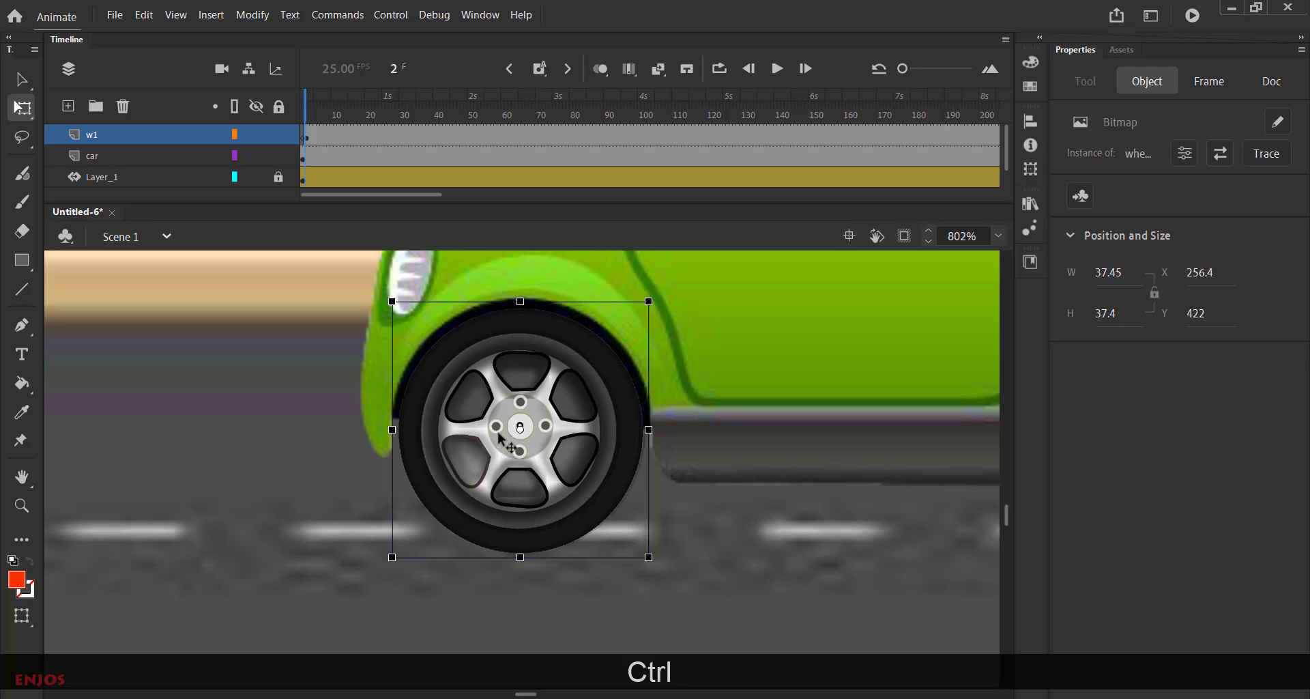
ctrl+scroll(508, 445, up, 3)
ctrl+scroll(508, 444, up, 1)
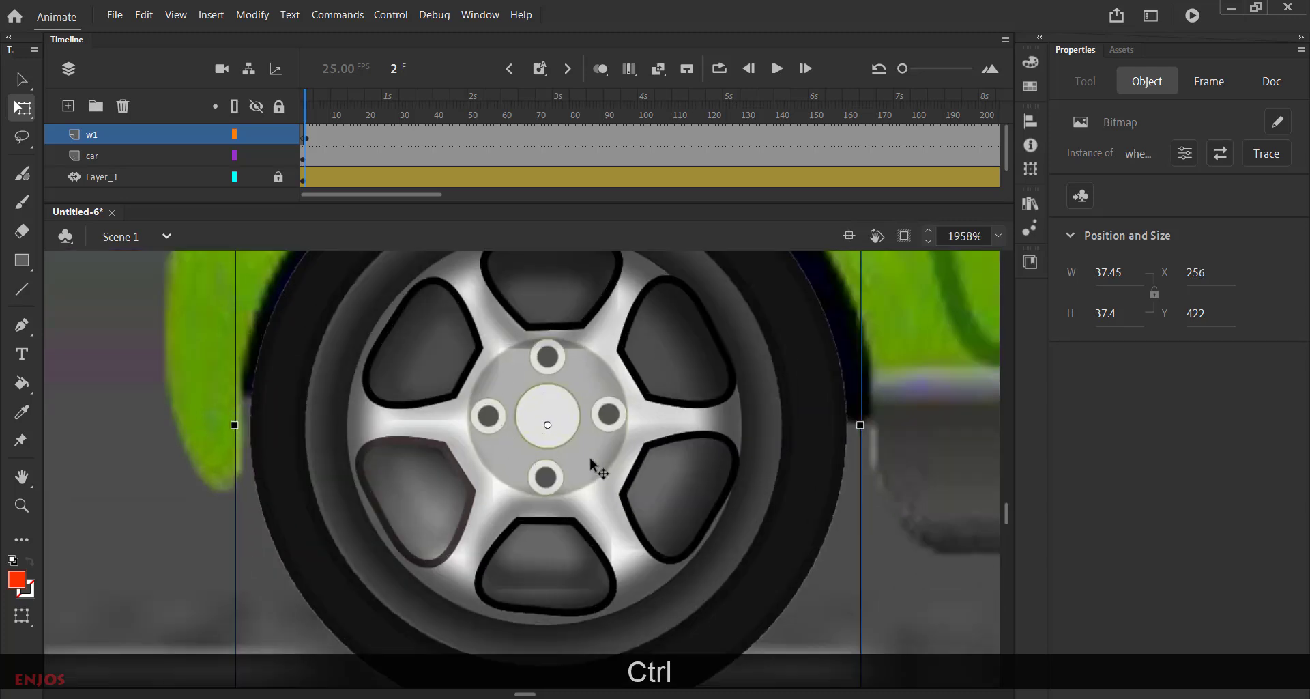
Step: Bring the whole car into view, reselect the front wheel, and nudge it to X 257, Y 422
scroll(597, 401, down, 3)
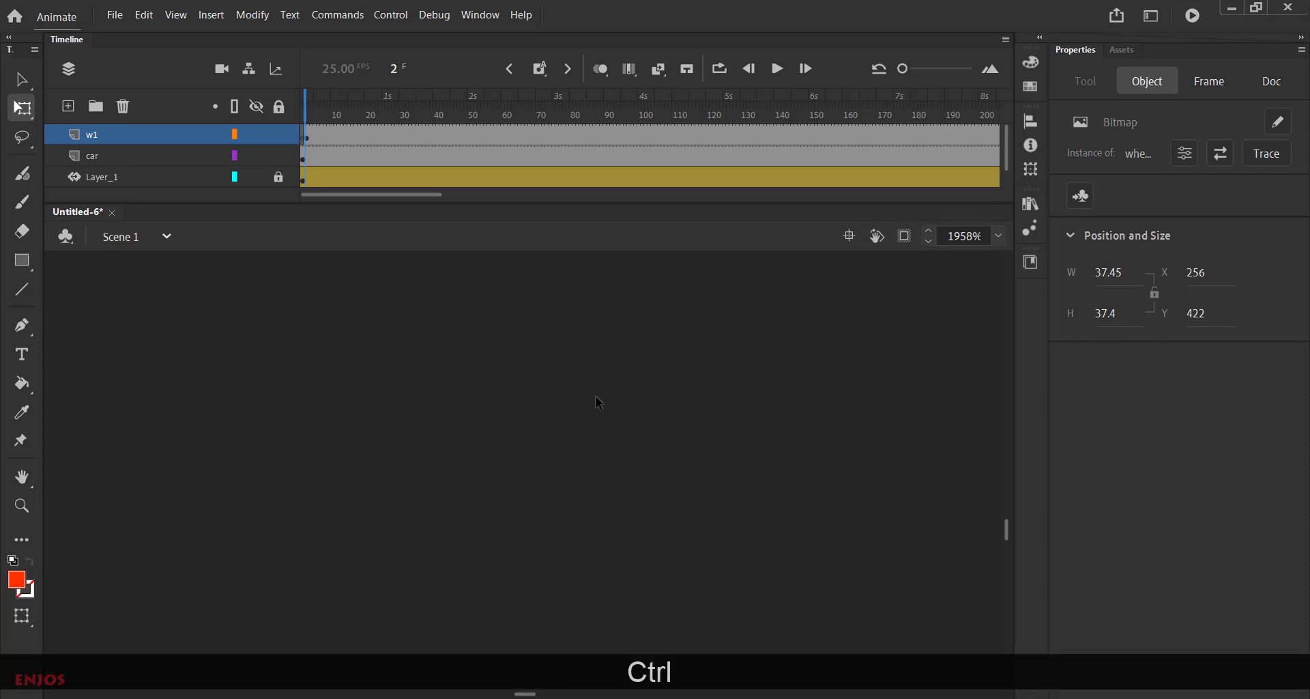
scroll(599, 402, down, 4)
ctrl+click(607, 415)
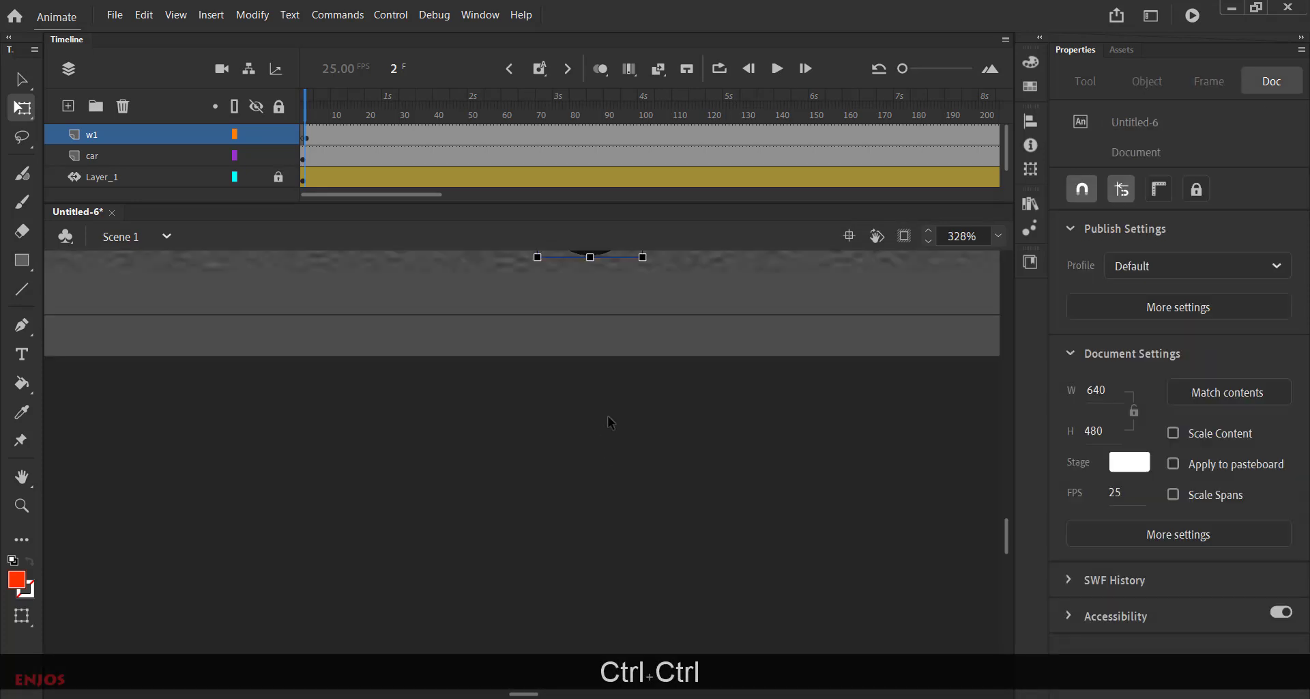
key(space)
drag(583, 478, 602, 368)
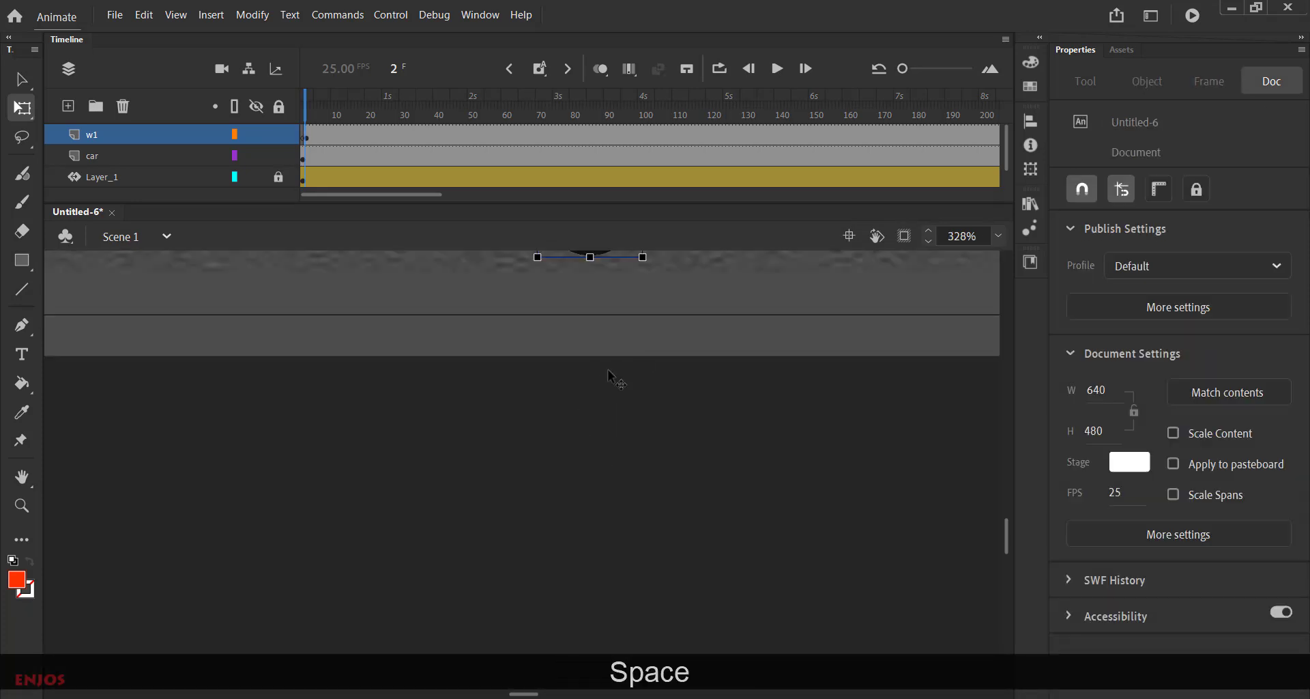
scroll(603, 396, down, 1)
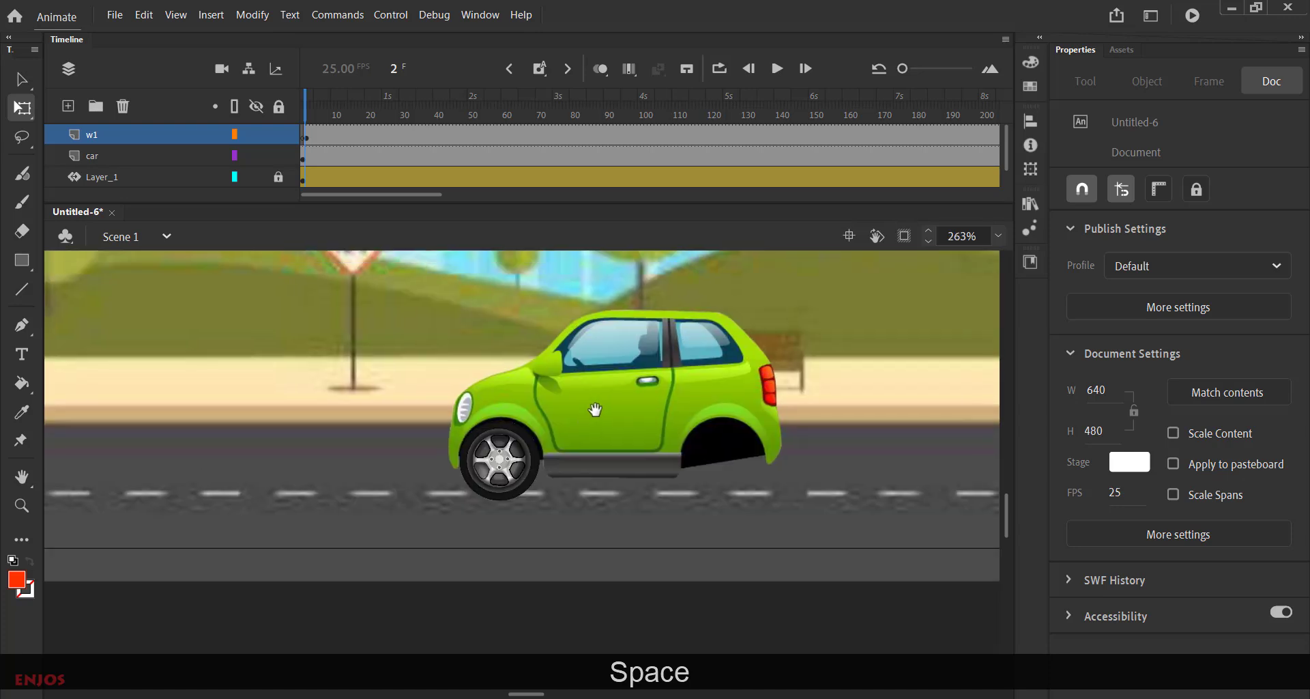
click(518, 486)
key(Right)
key(Right)
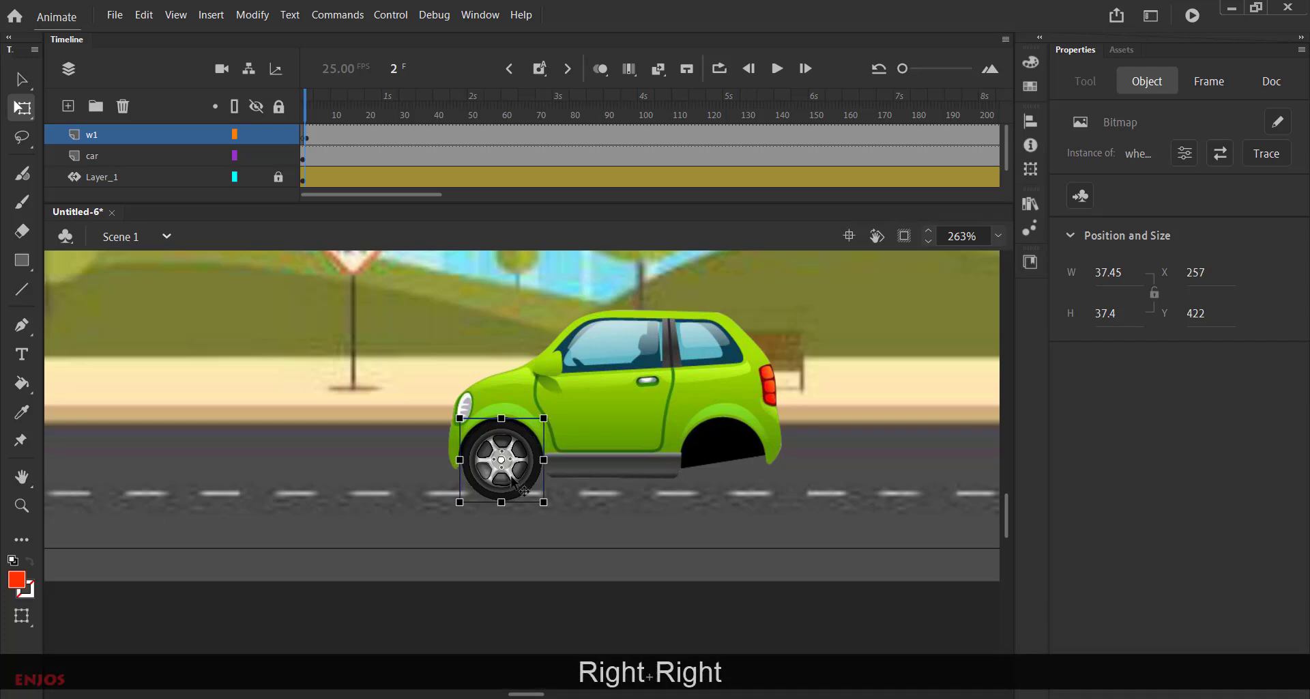
key(Left)
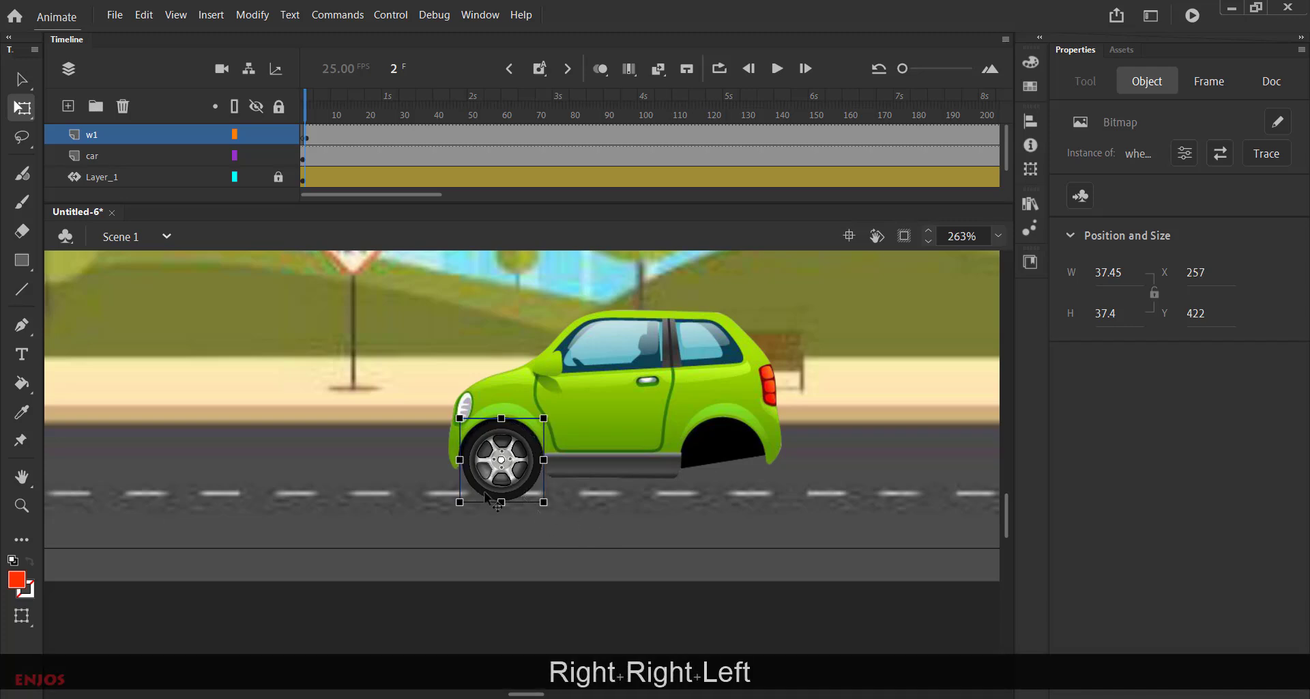
Step: Create a motion tween on the w1 wheel layer and set its rotation to Counter clockwise
right_click(342, 137)
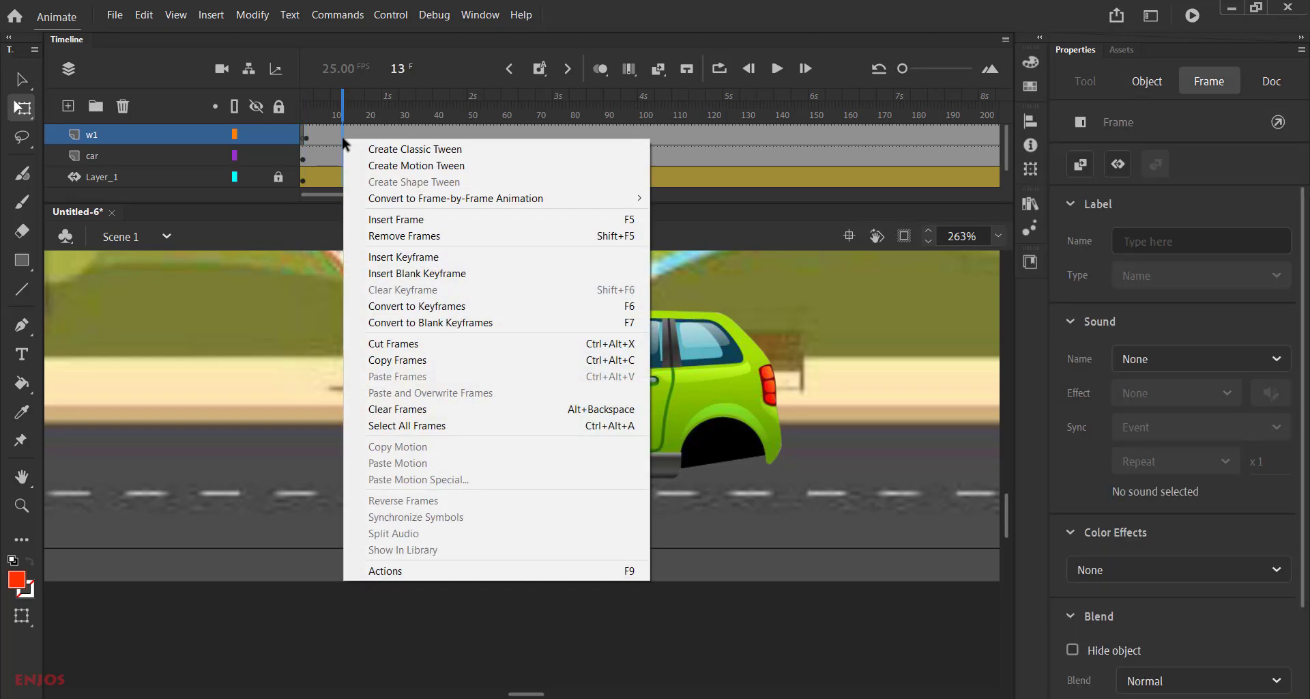
click(470, 166)
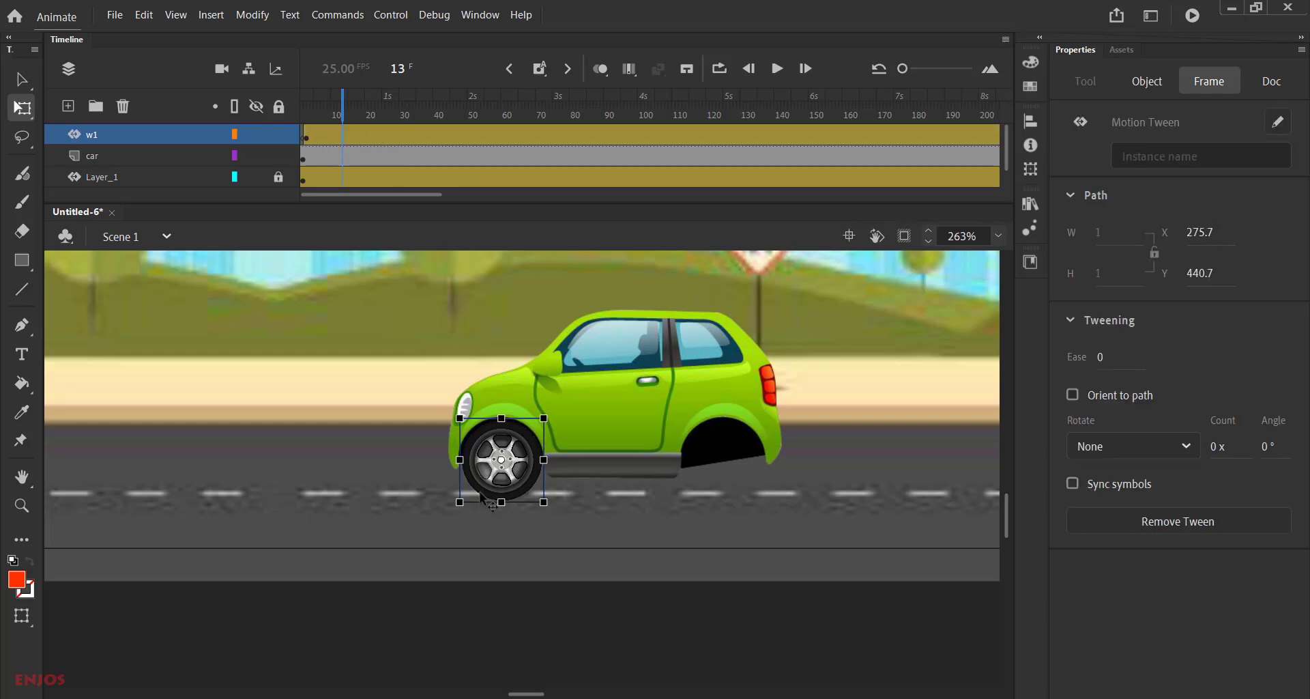
click(305, 138)
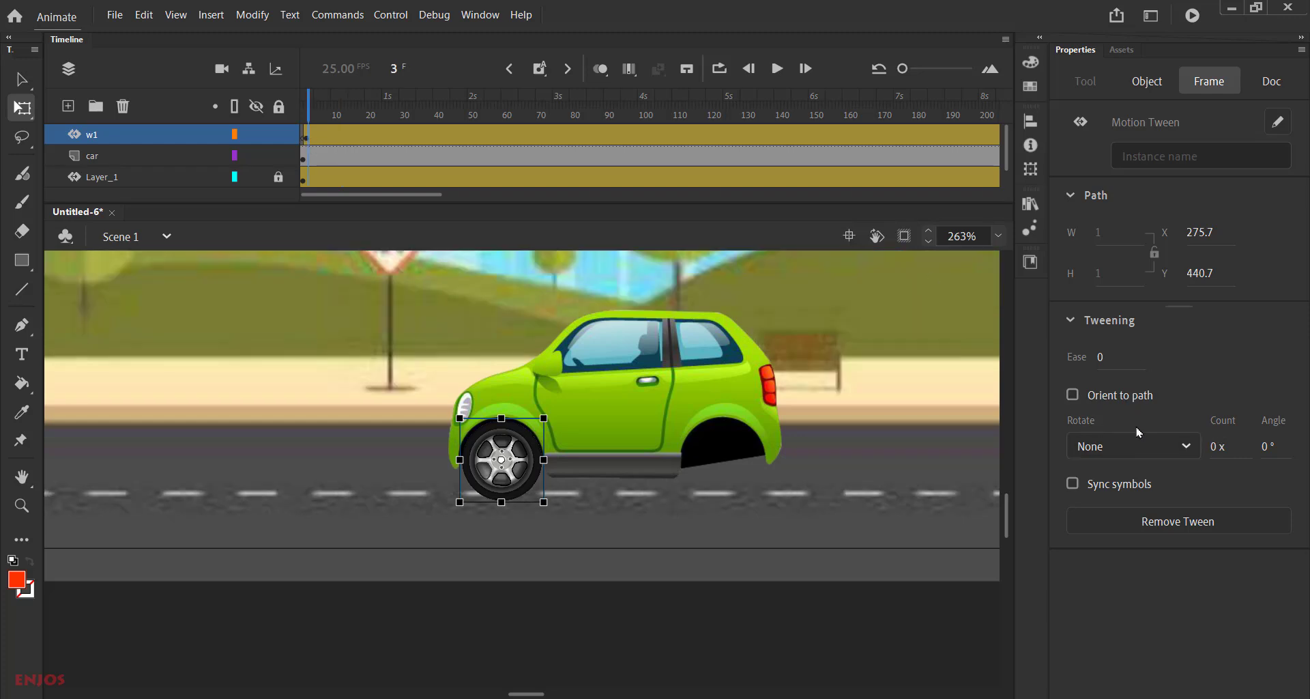
click(1138, 449)
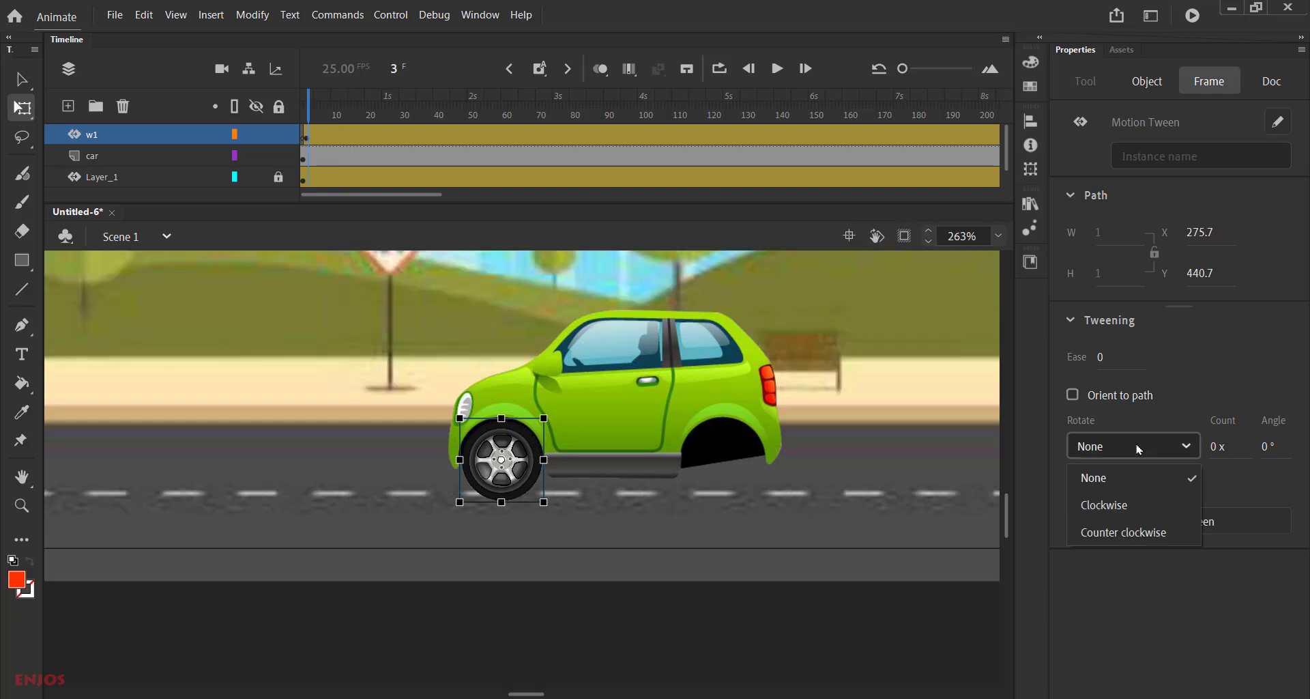
click(1110, 538)
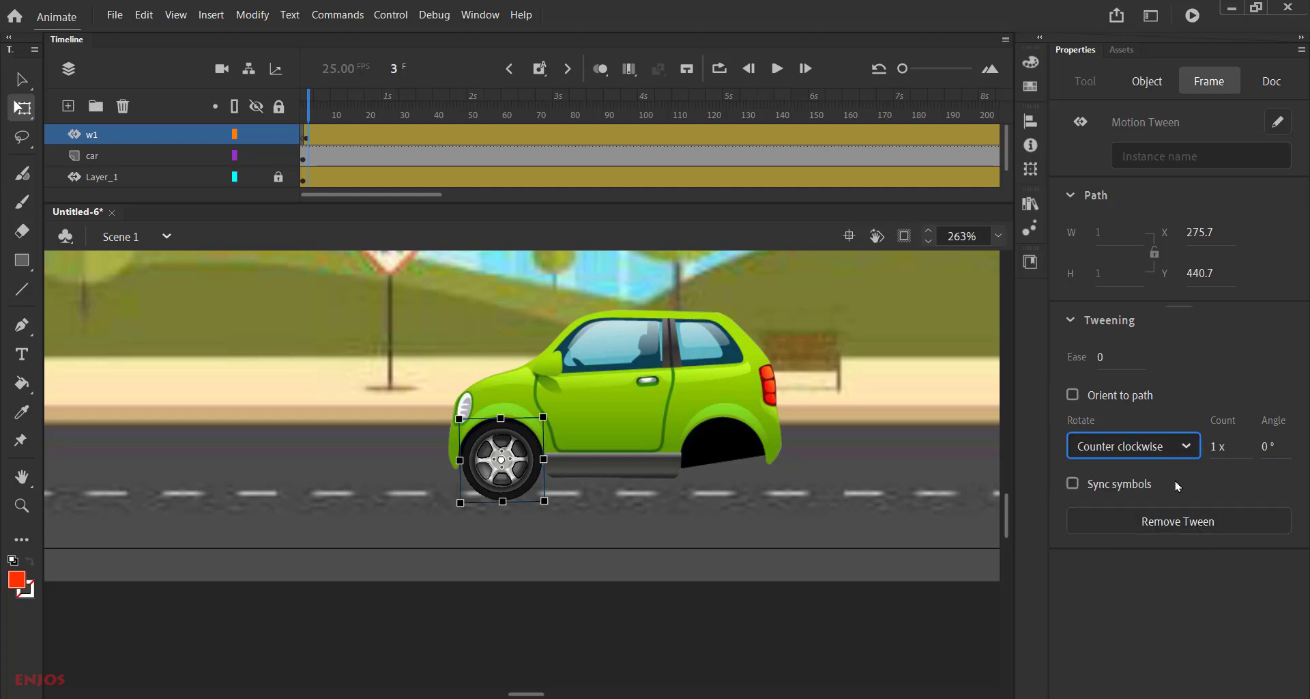
Step: Play the animation briefly to check the front wheel's rotation
click(778, 70)
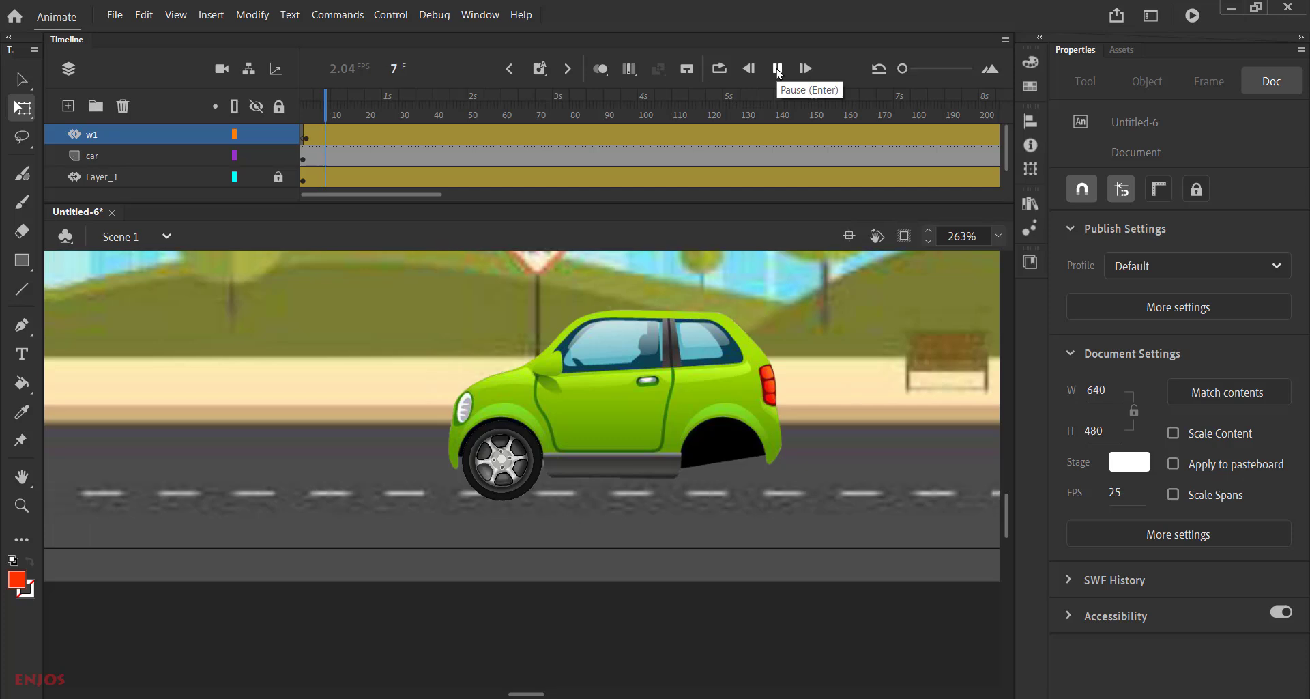
click(777, 69)
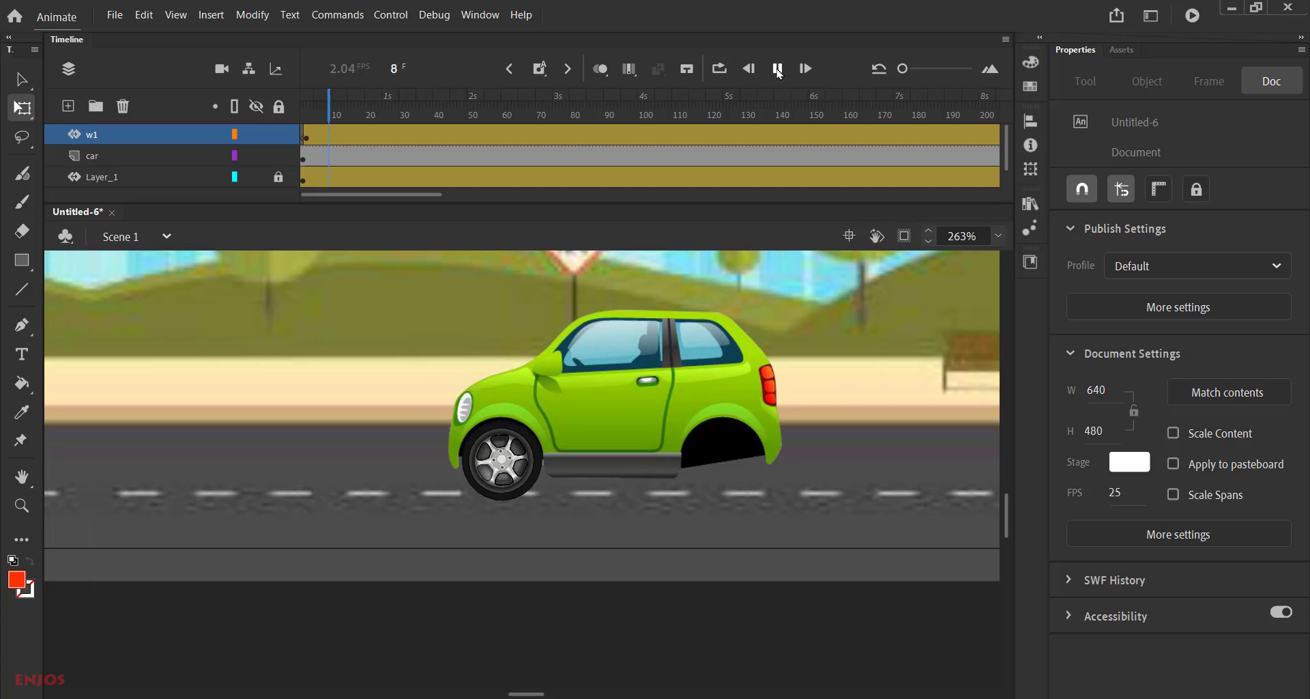
click(519, 483)
click(519, 483)
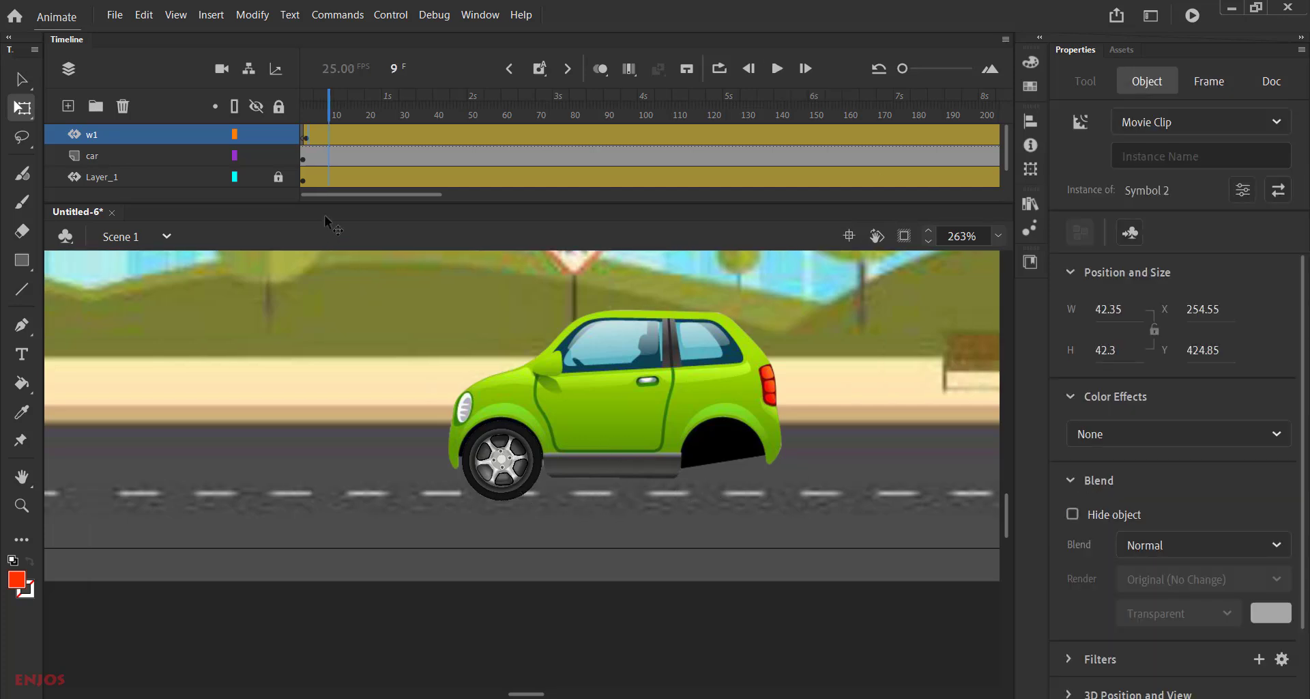
Step: Set the w1 tween's rotation count to 8 and play the animation to judge the wheel's speed
click(308, 139)
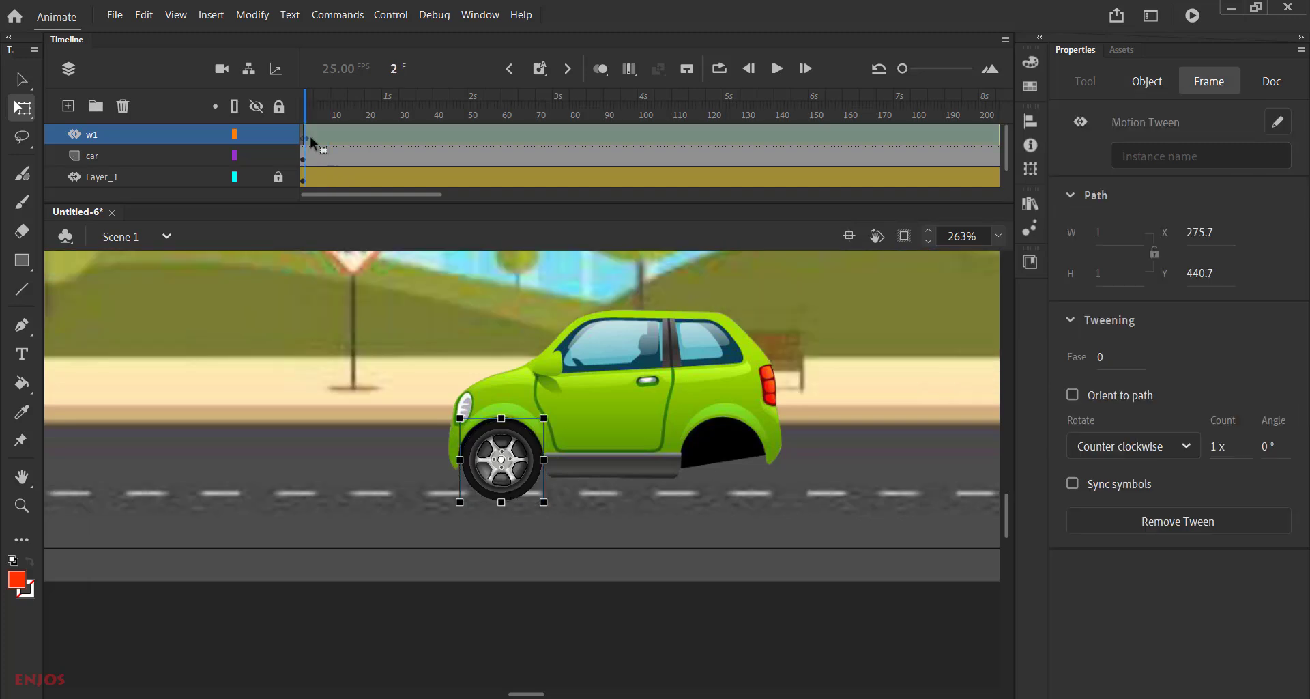
click(311, 139)
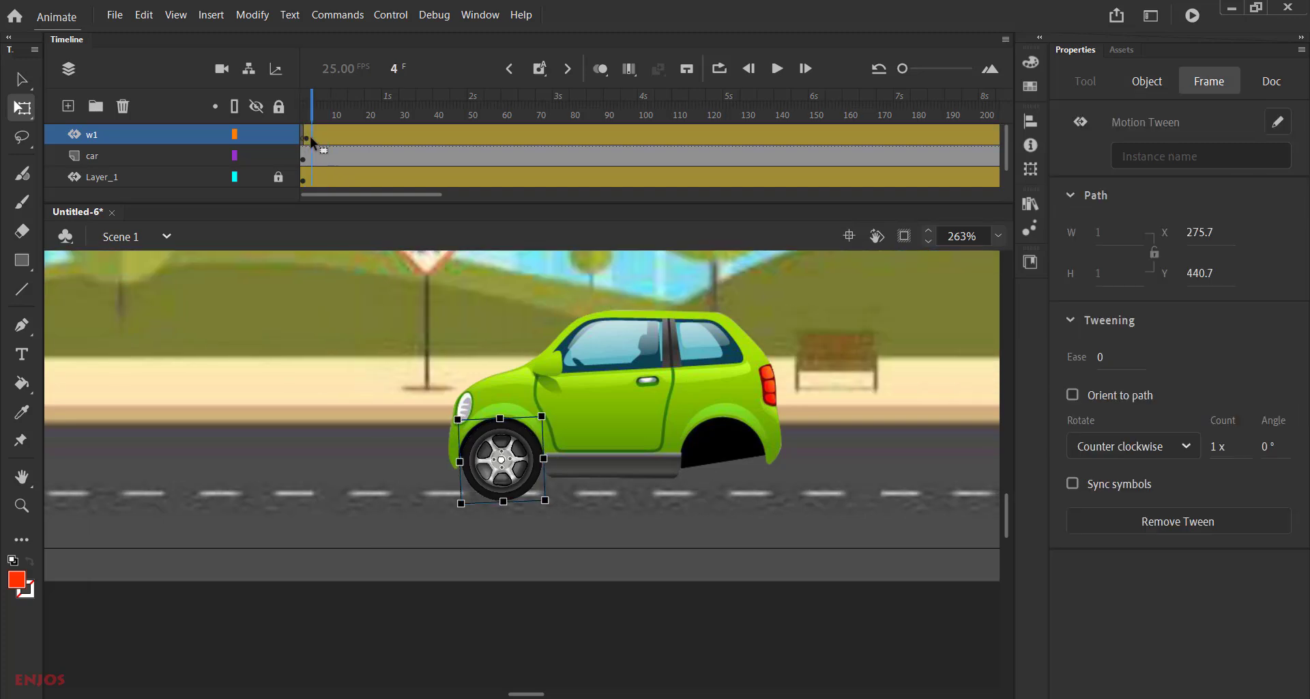
click(1218, 446)
text(8)
key(Return)
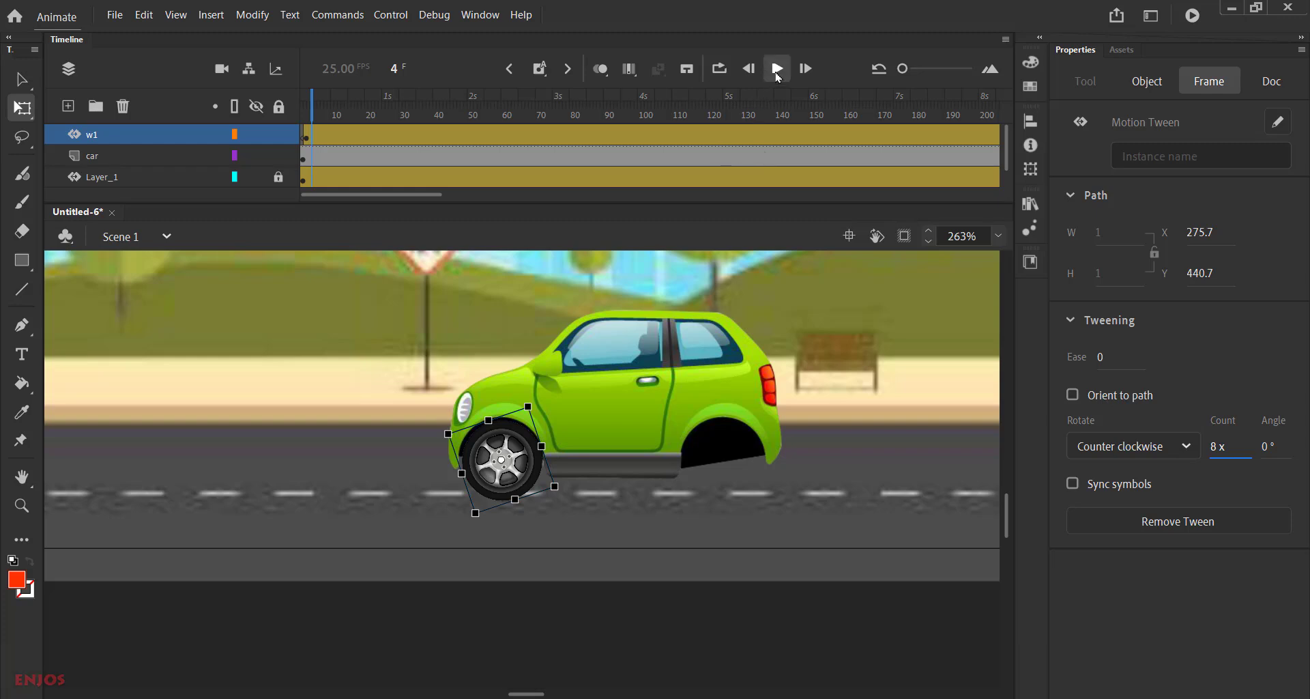
click(777, 69)
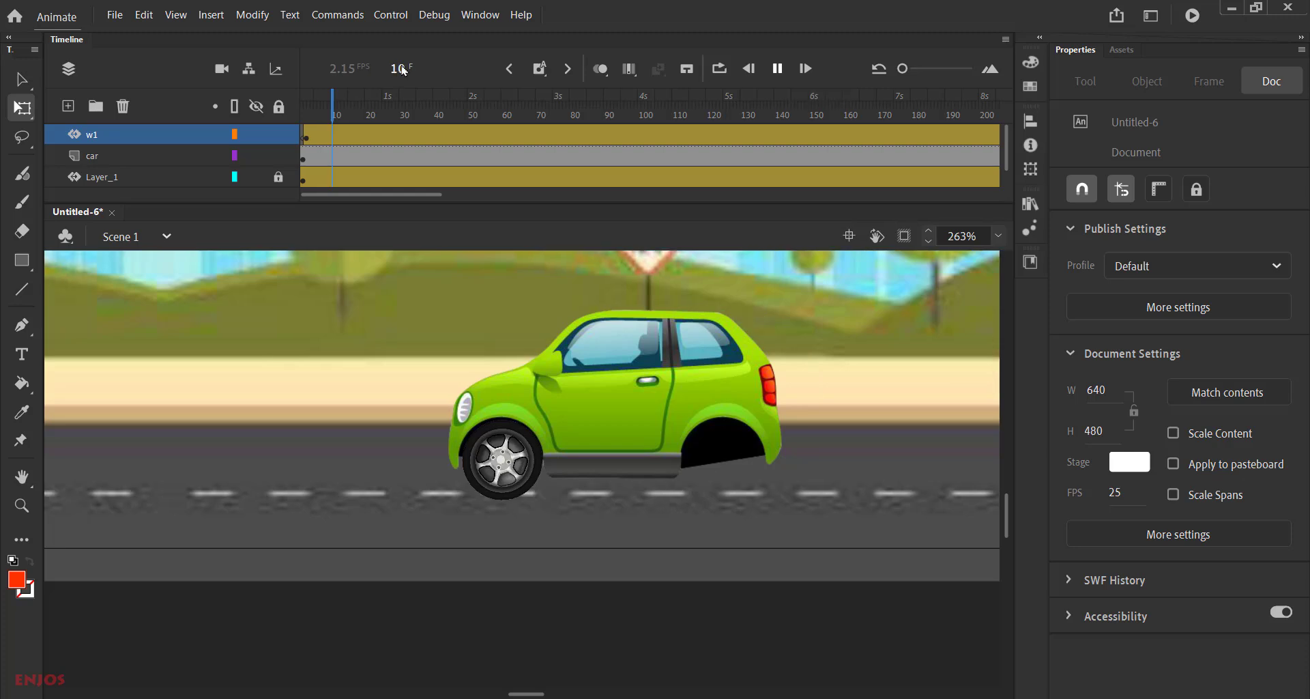
Step: Remove the empty first frame of the w1 layer and insert a frame at frame 39 of its tween
click(303, 139)
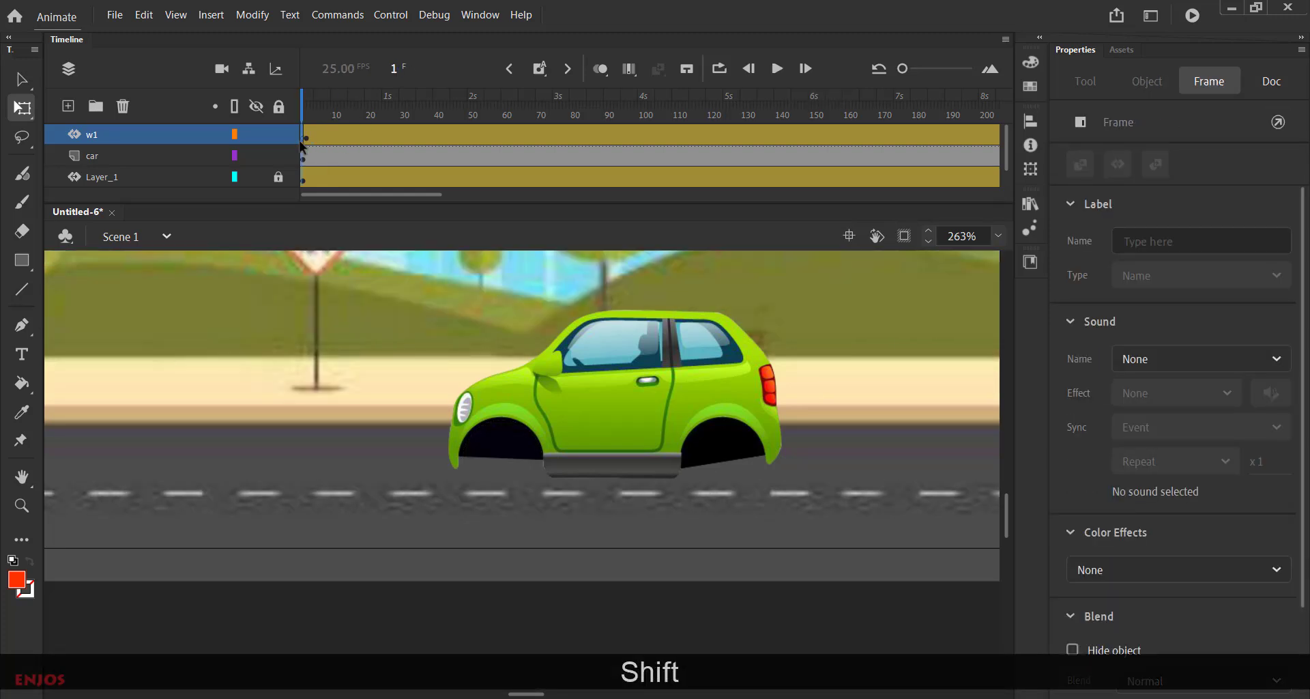
key(shift+F5)
click(431, 134)
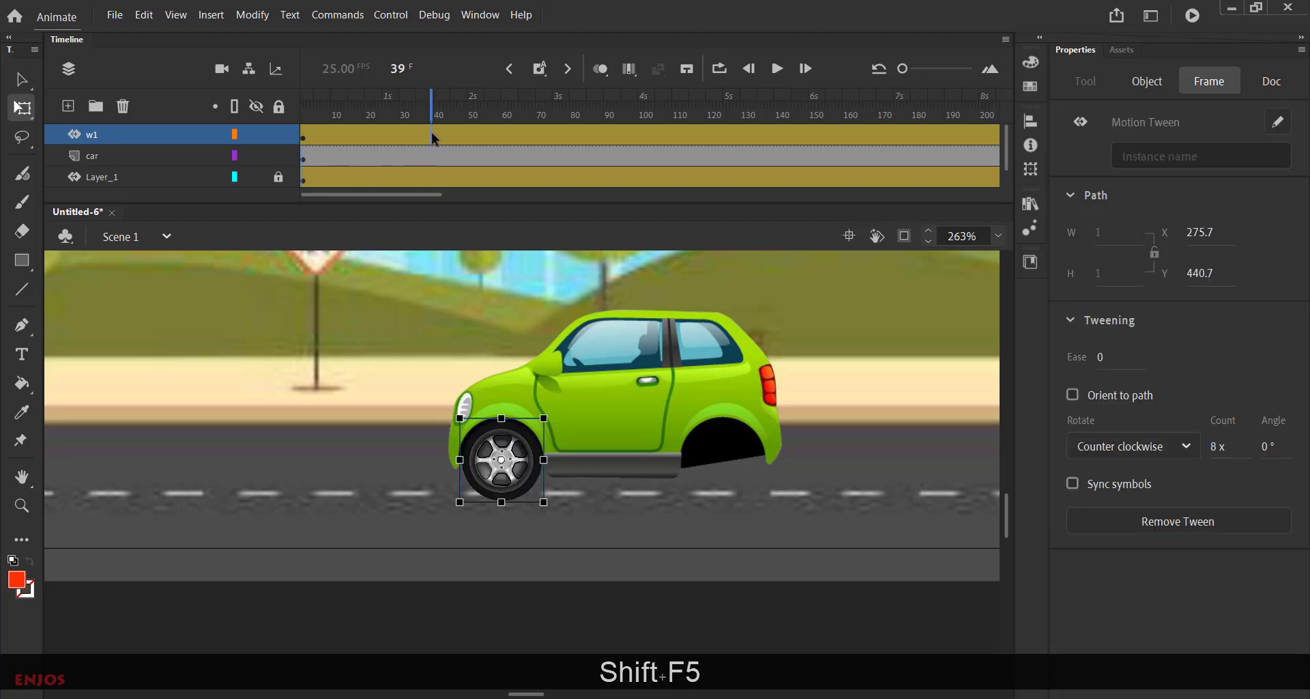
key(F5)
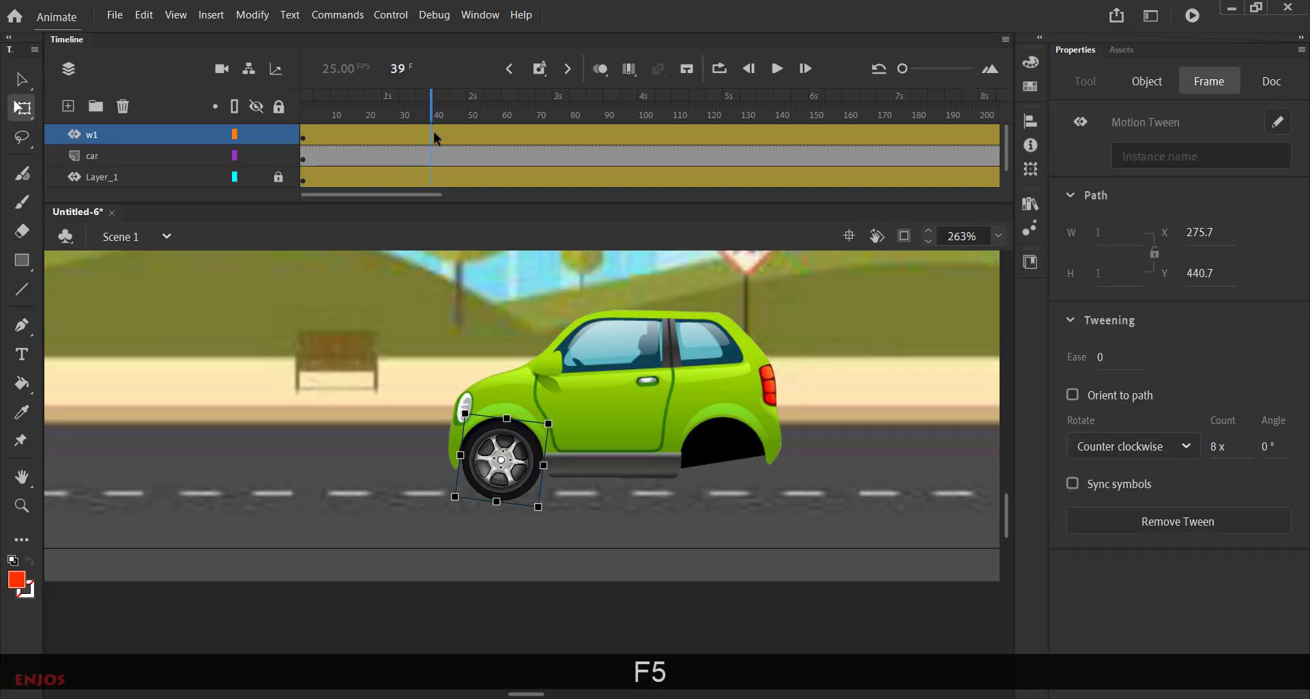
click(434, 133)
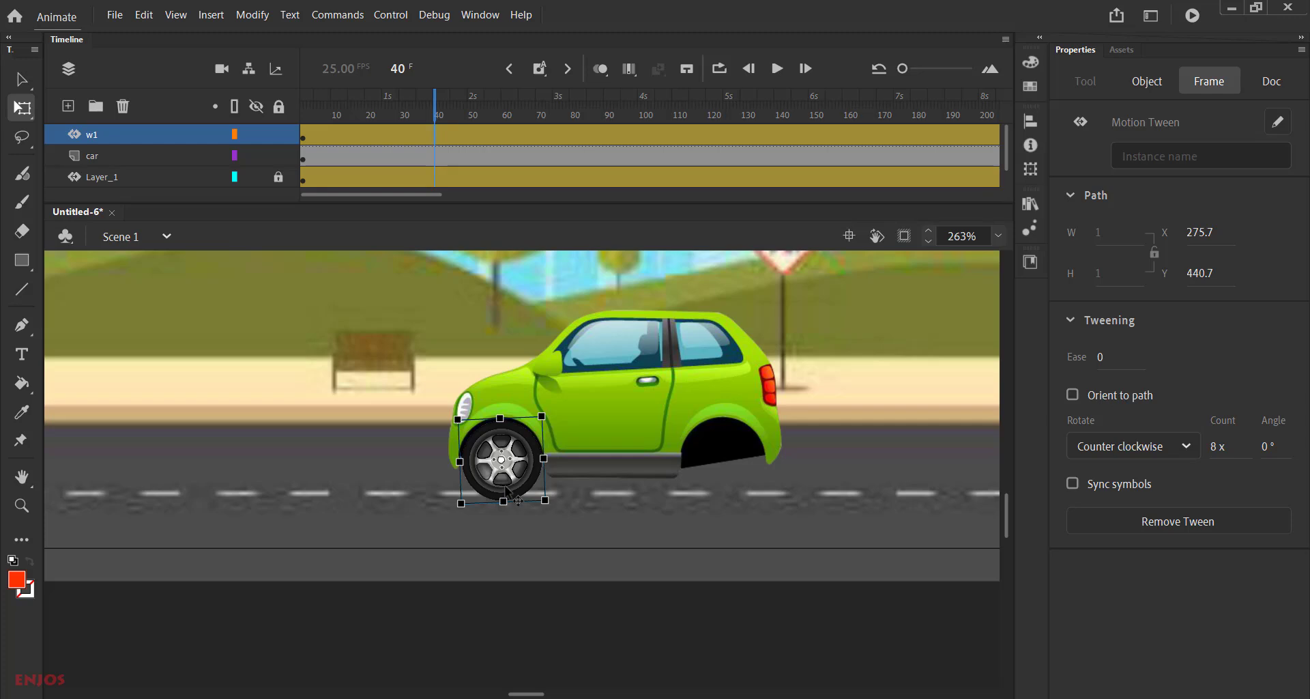
Step: Fit the whole stage in view and test the movie to check the turning front wheel
click(496, 557)
key(ctrl+2)
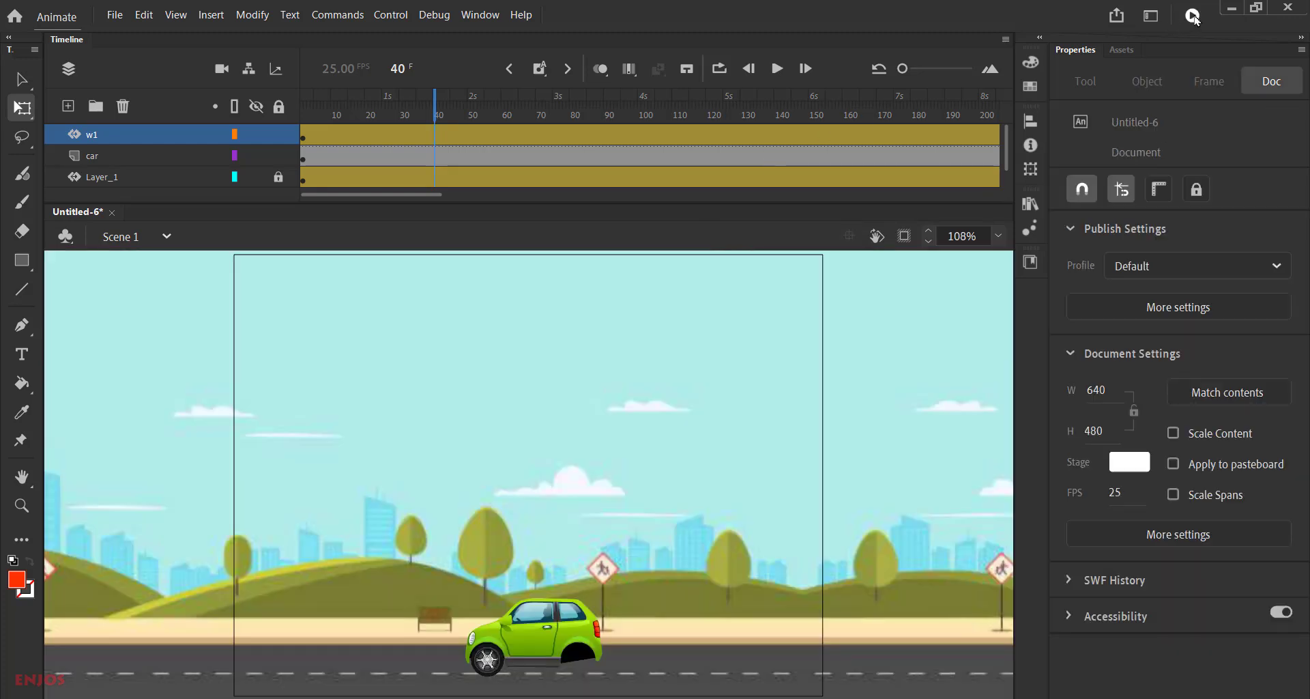
click(1193, 15)
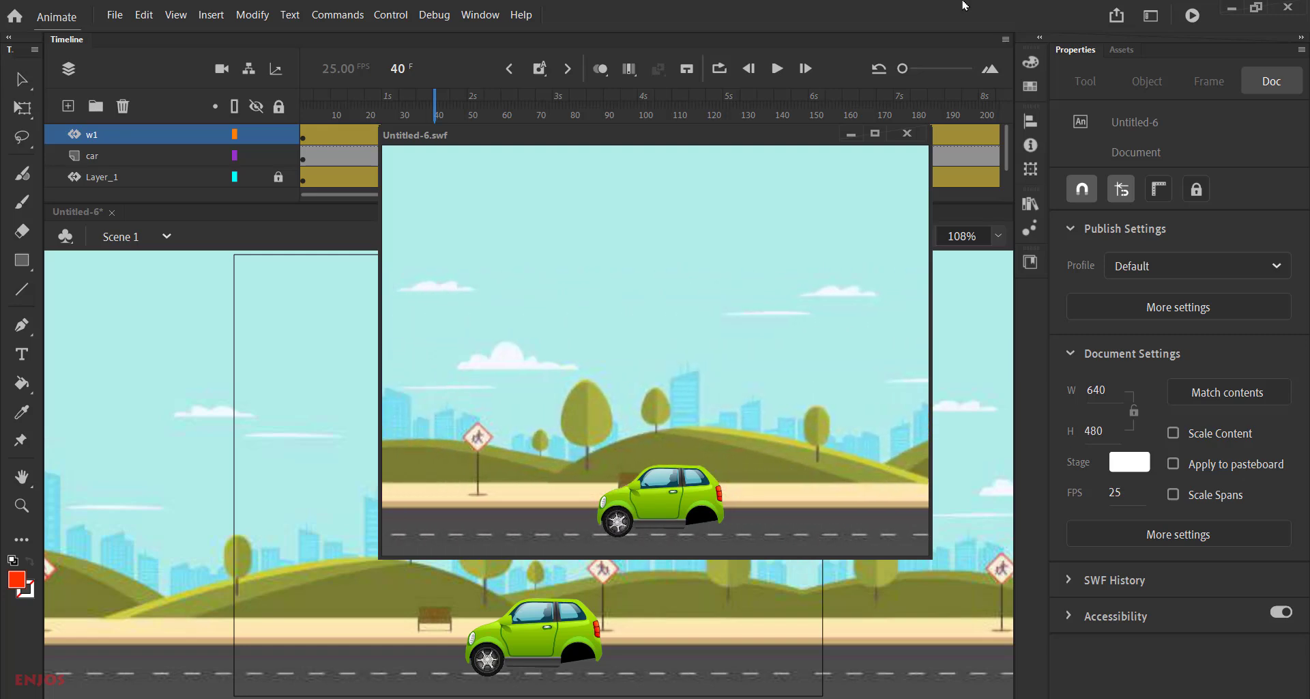
click(906, 133)
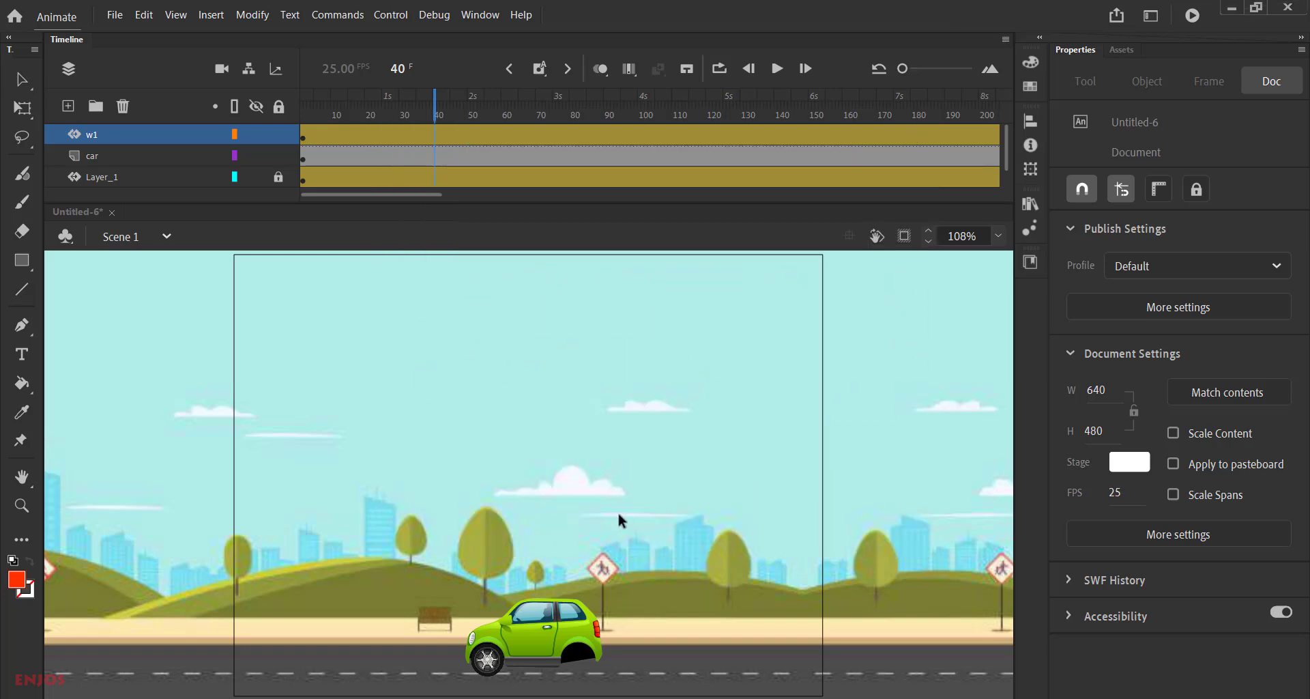
Step: Set the front wheel tween's rotation count to 15 and play the animation to judge the speed
key(q)
click(499, 675)
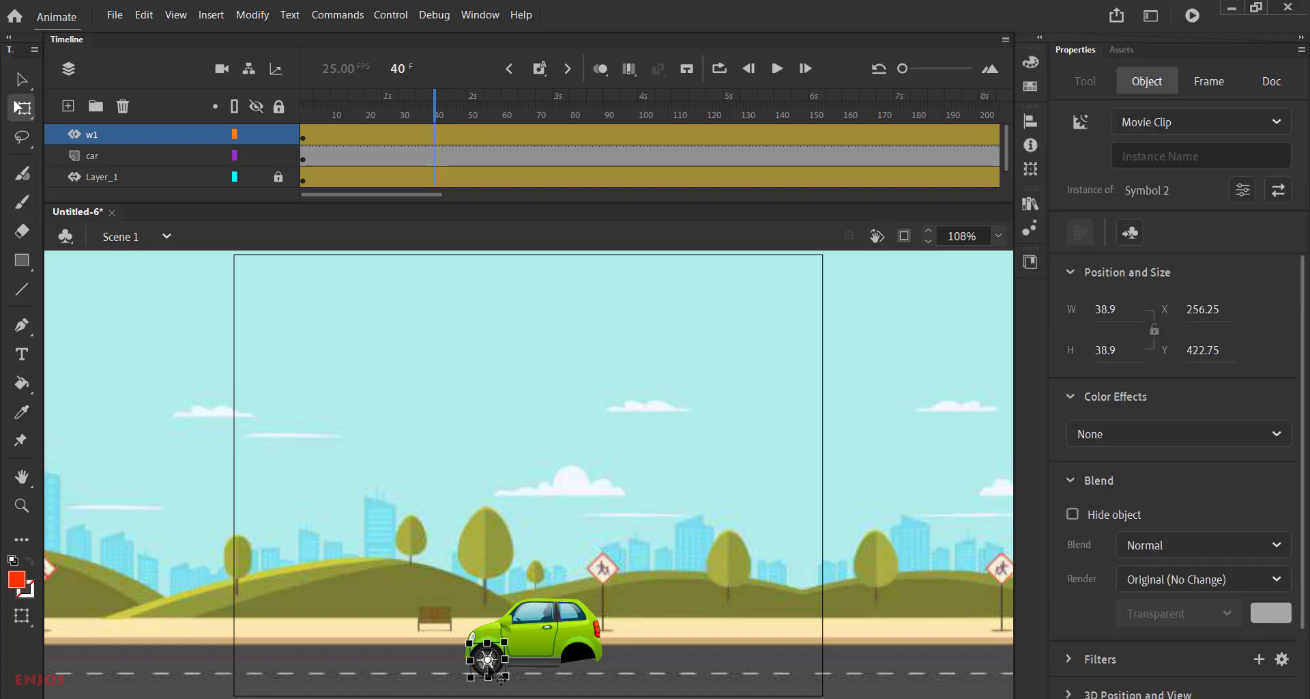
click(304, 138)
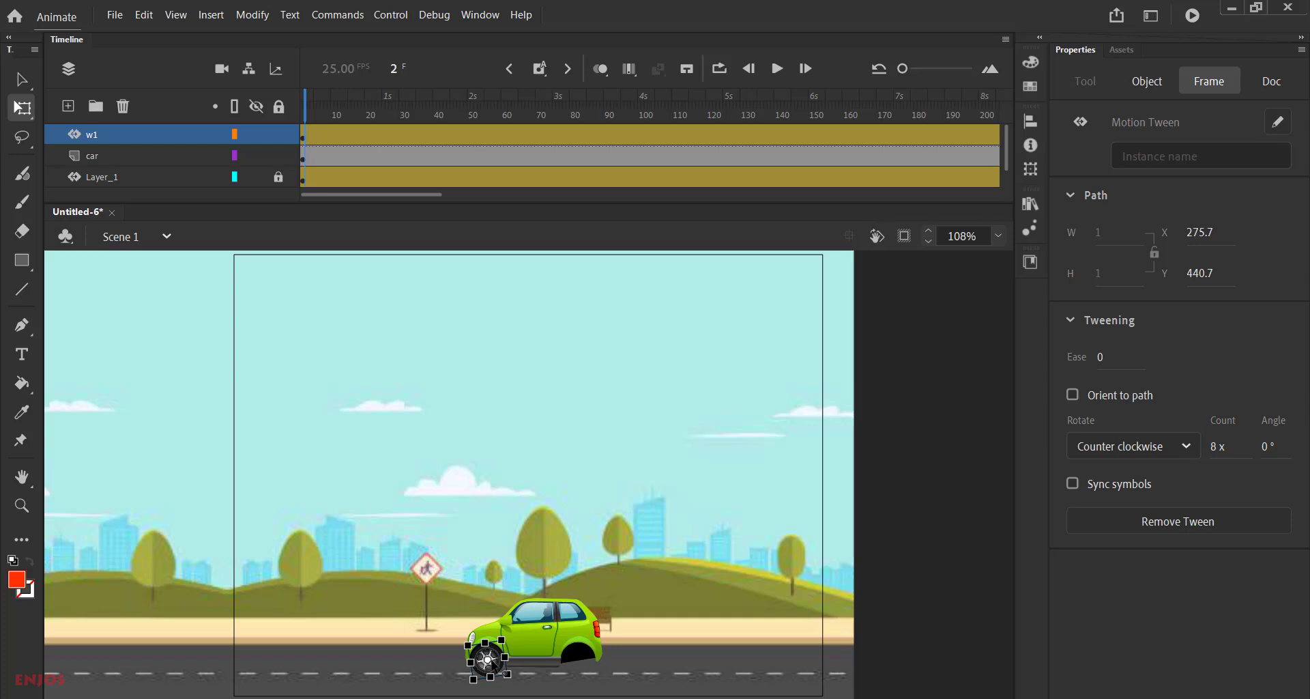
click(493, 668)
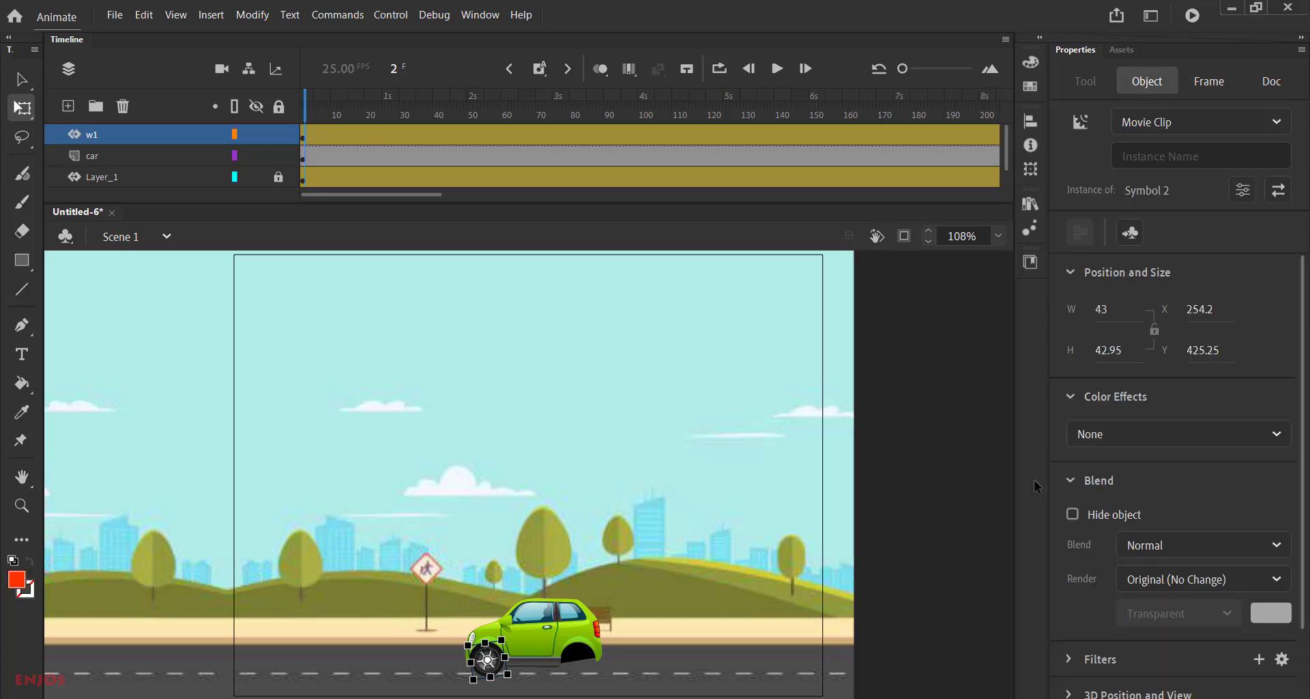
click(303, 139)
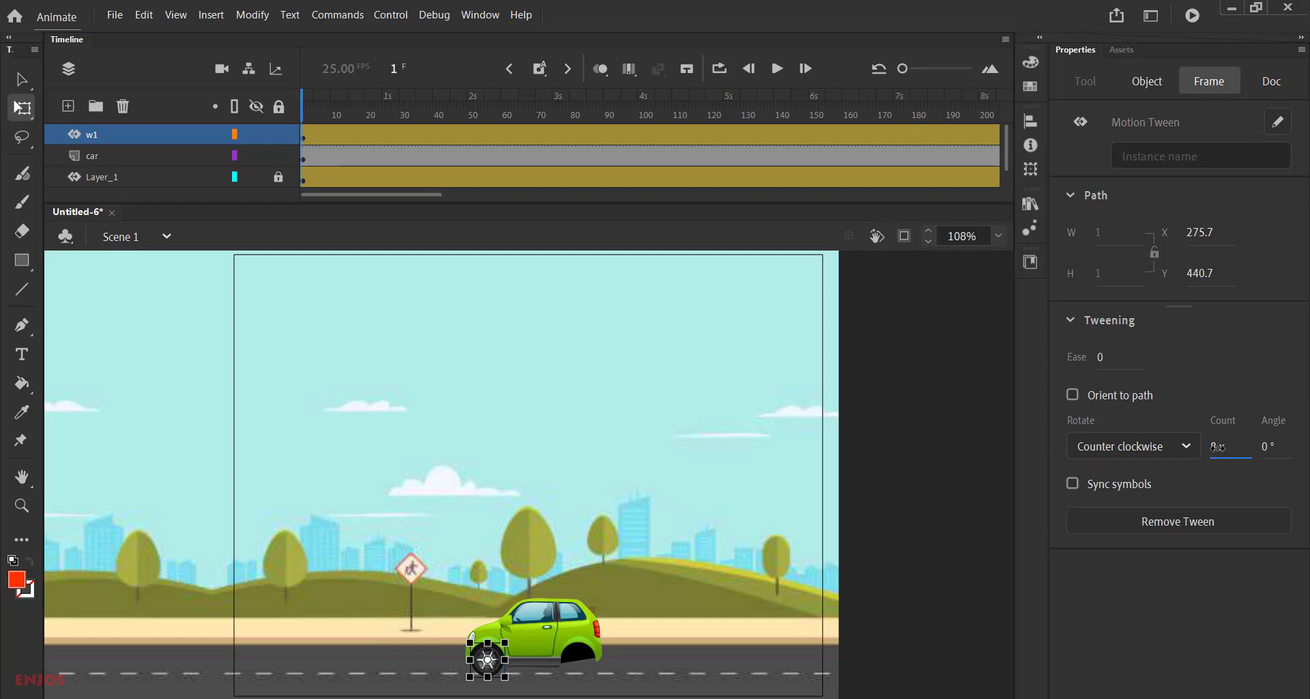
click(1218, 447)
text(15)
key(Return)
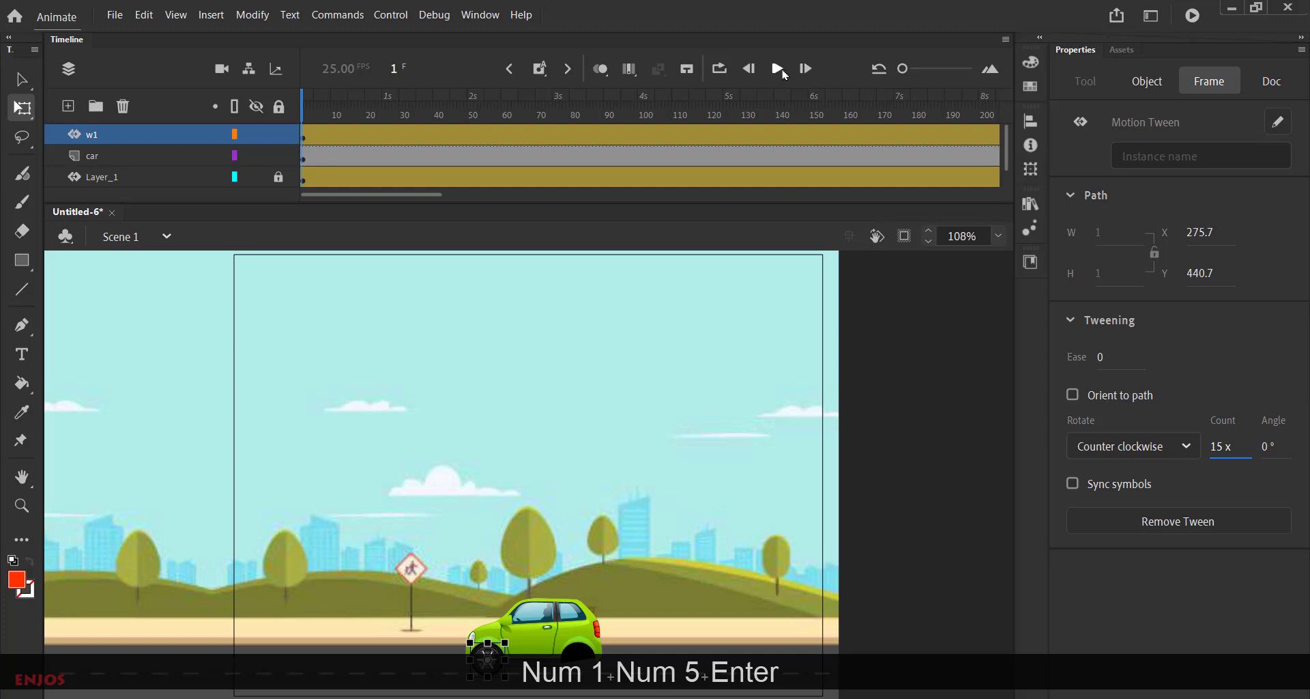
click(778, 69)
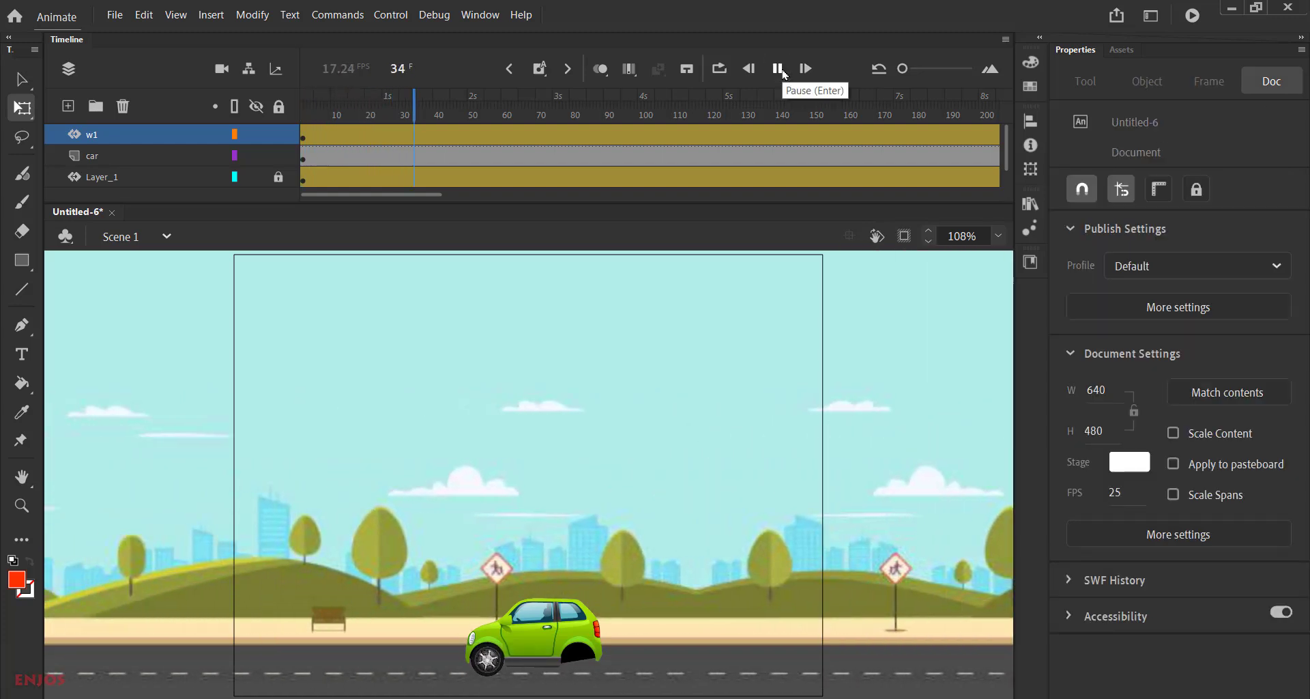
Step: Set the front wheel tween's rotation count to 12 and preview the spin in the timeline
click(328, 135)
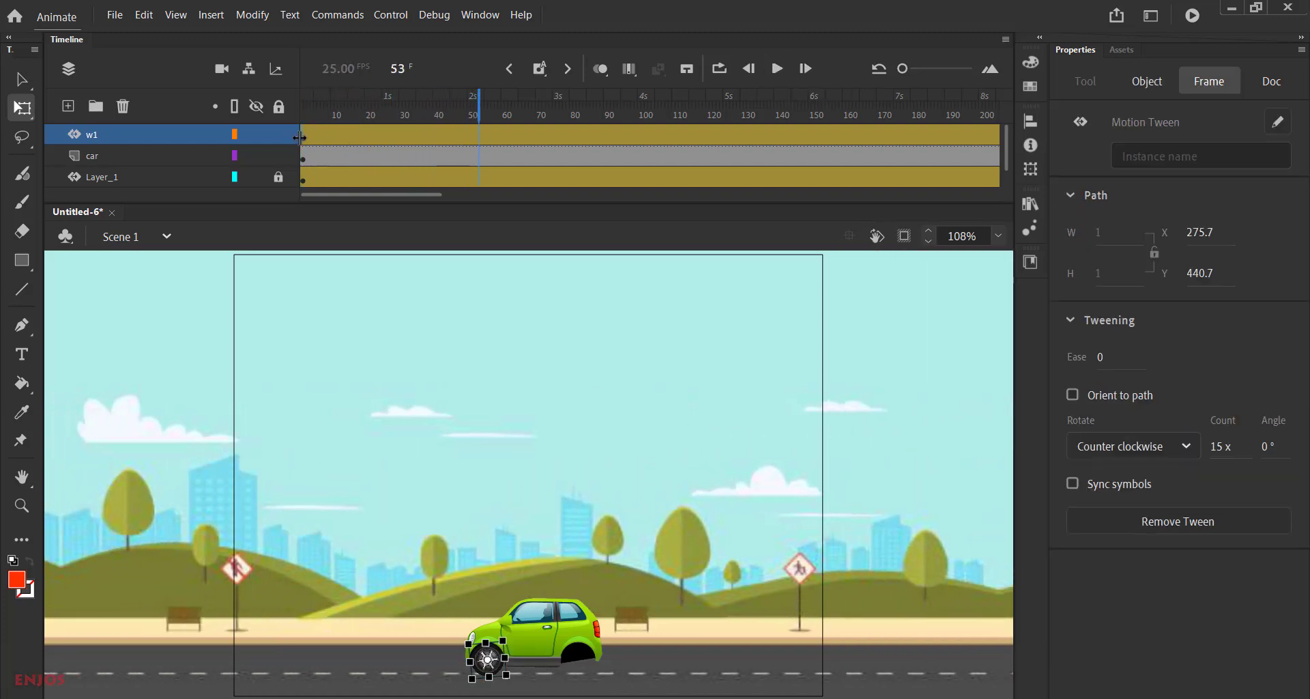
click(304, 136)
click(305, 135)
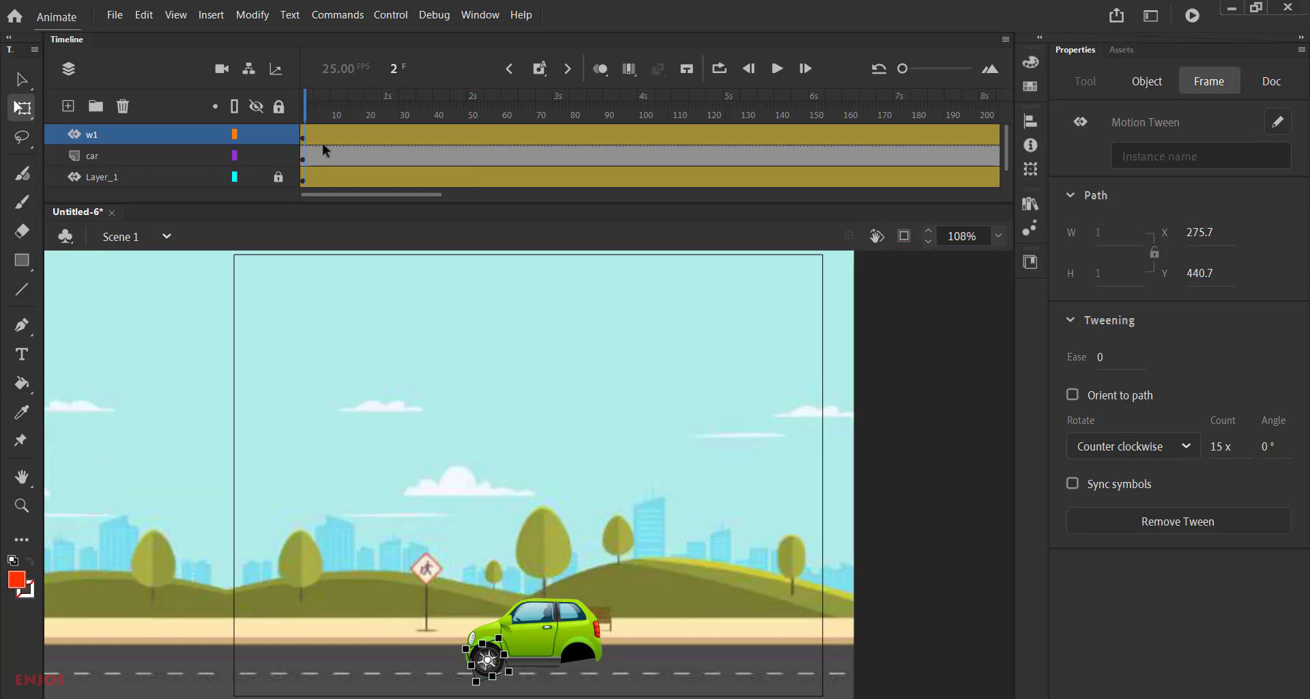
click(1226, 442)
text(12)
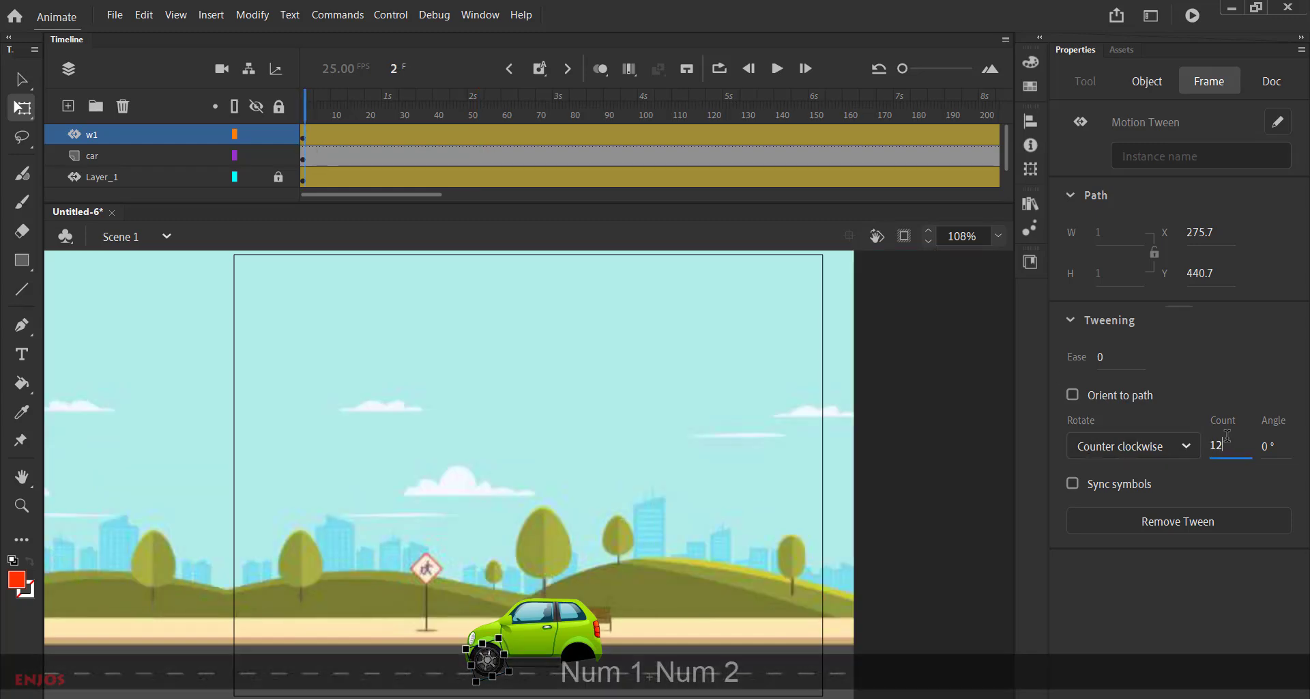
key(Return)
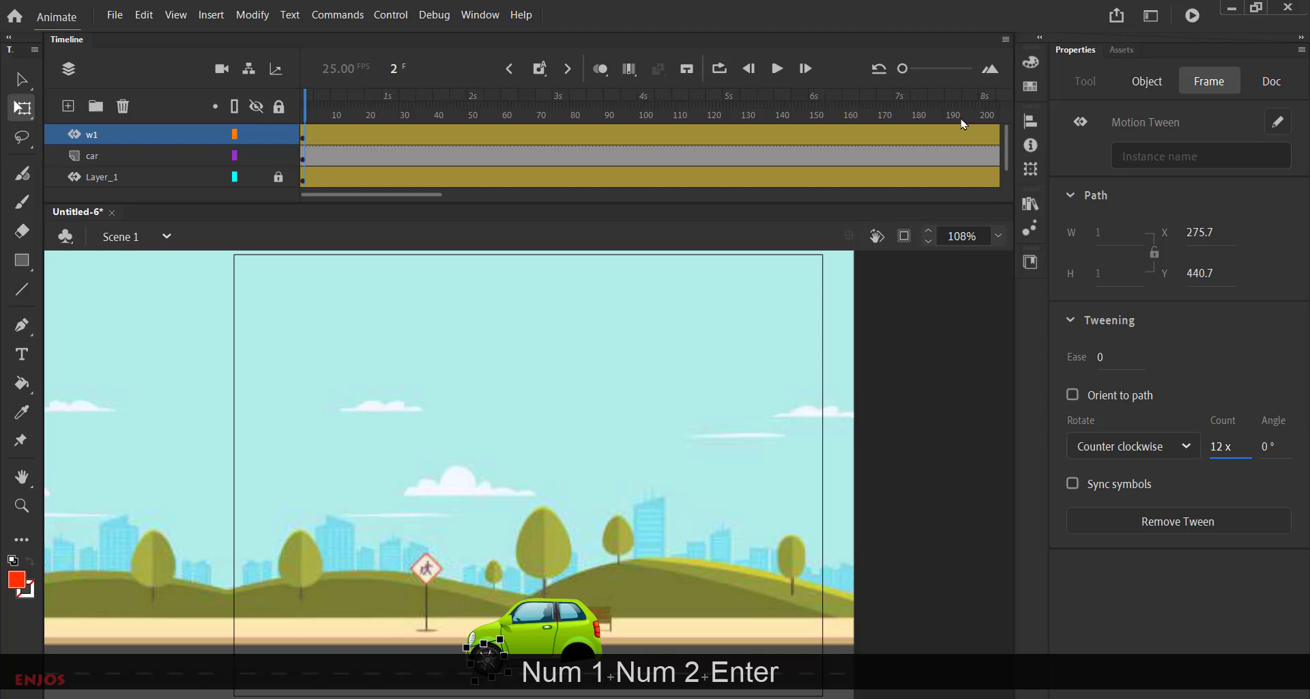
click(778, 68)
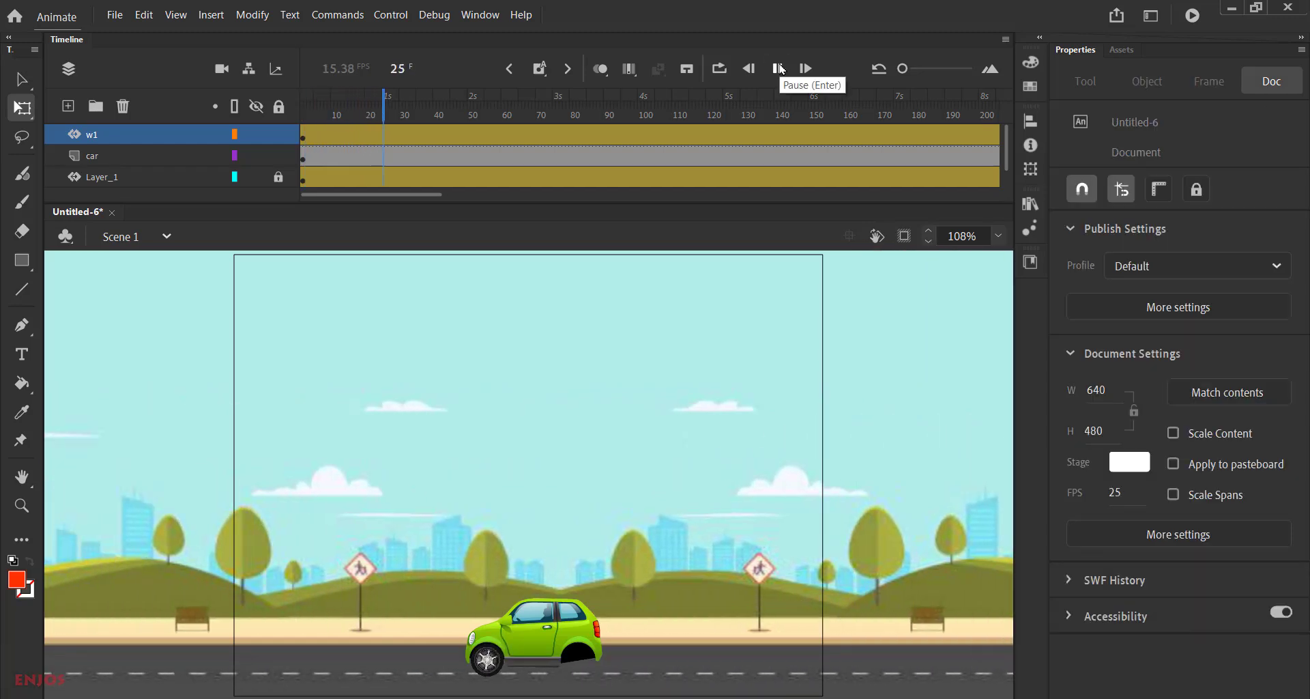
click(778, 68)
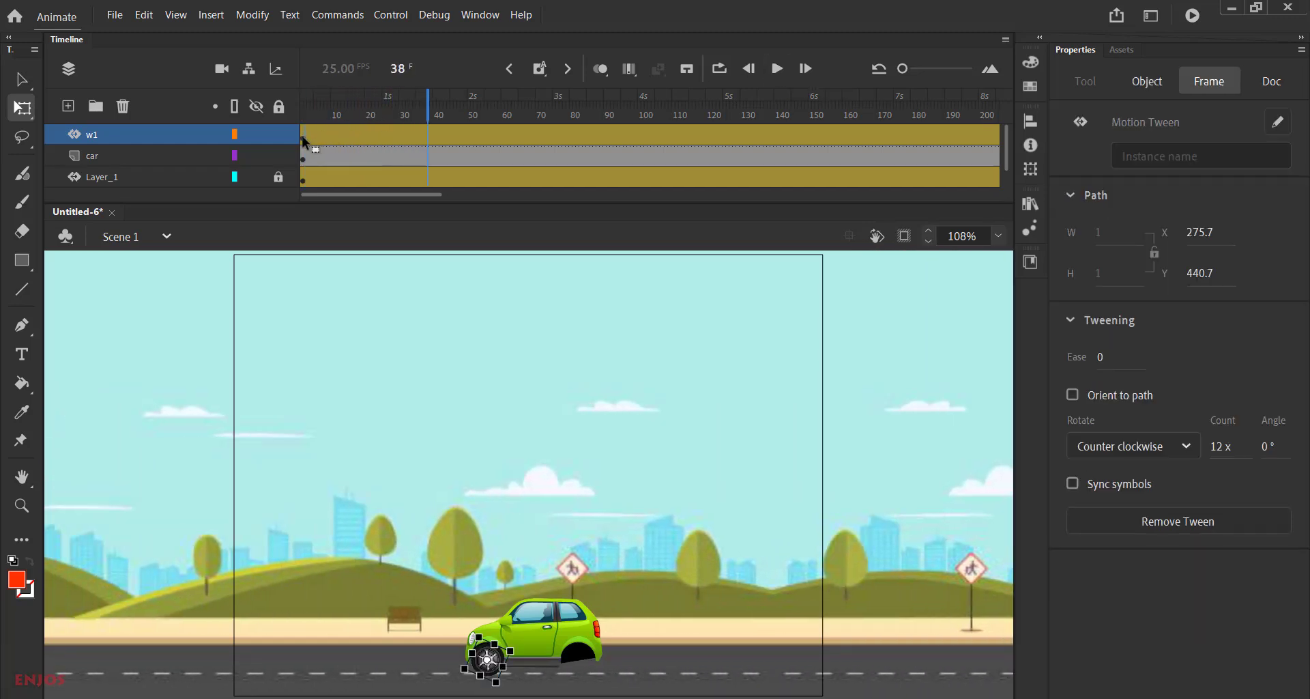
Step: Set the front wheel tween's rotation count to 9 and play the animation to check it
click(305, 139)
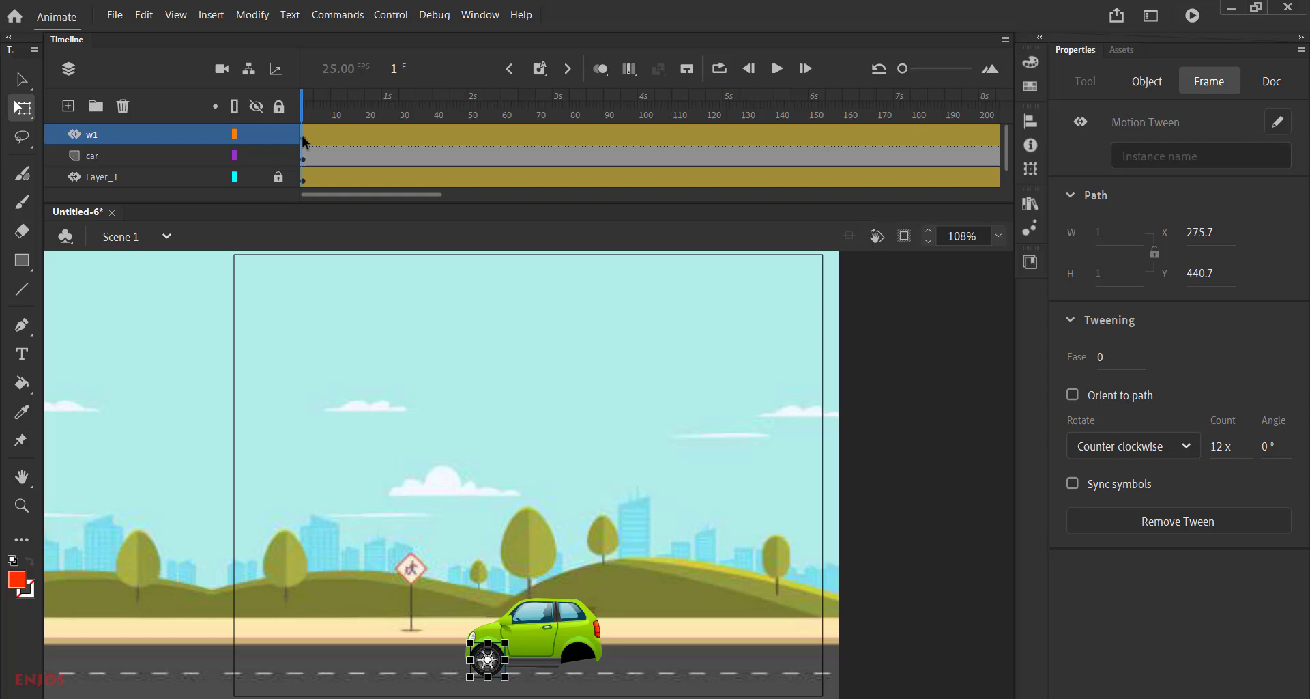
click(1221, 446)
text(9)
key(Return)
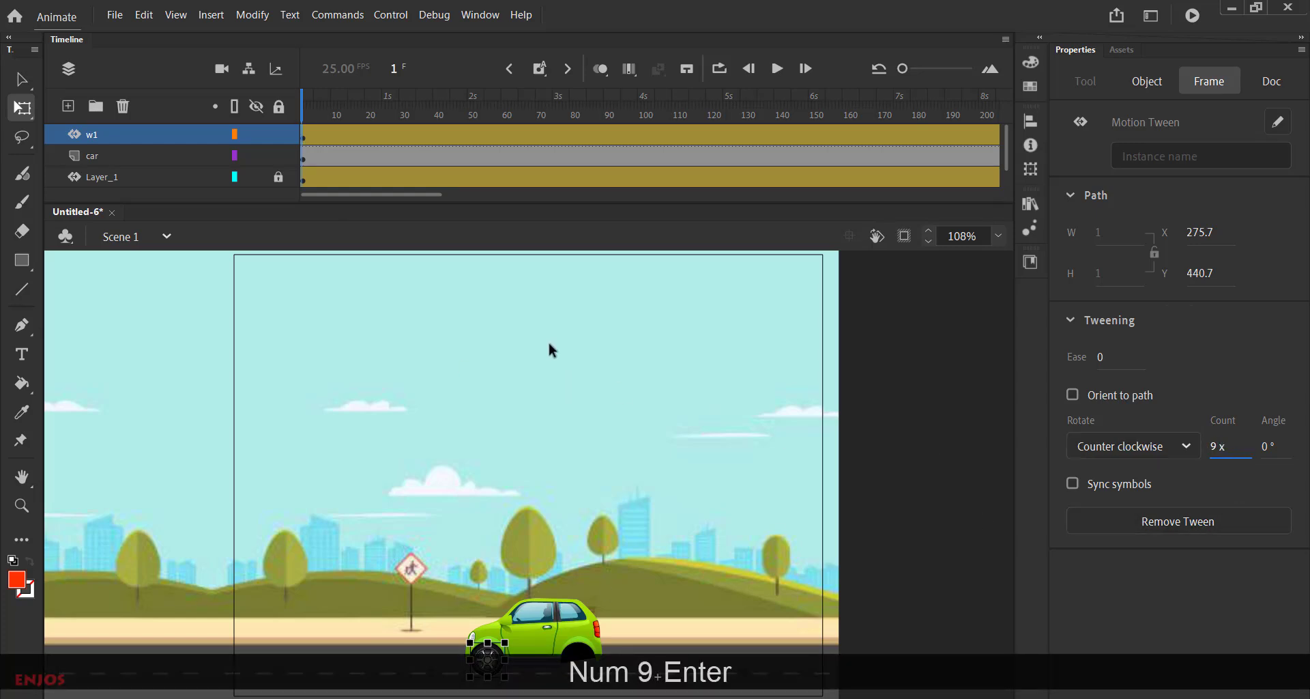
click(776, 70)
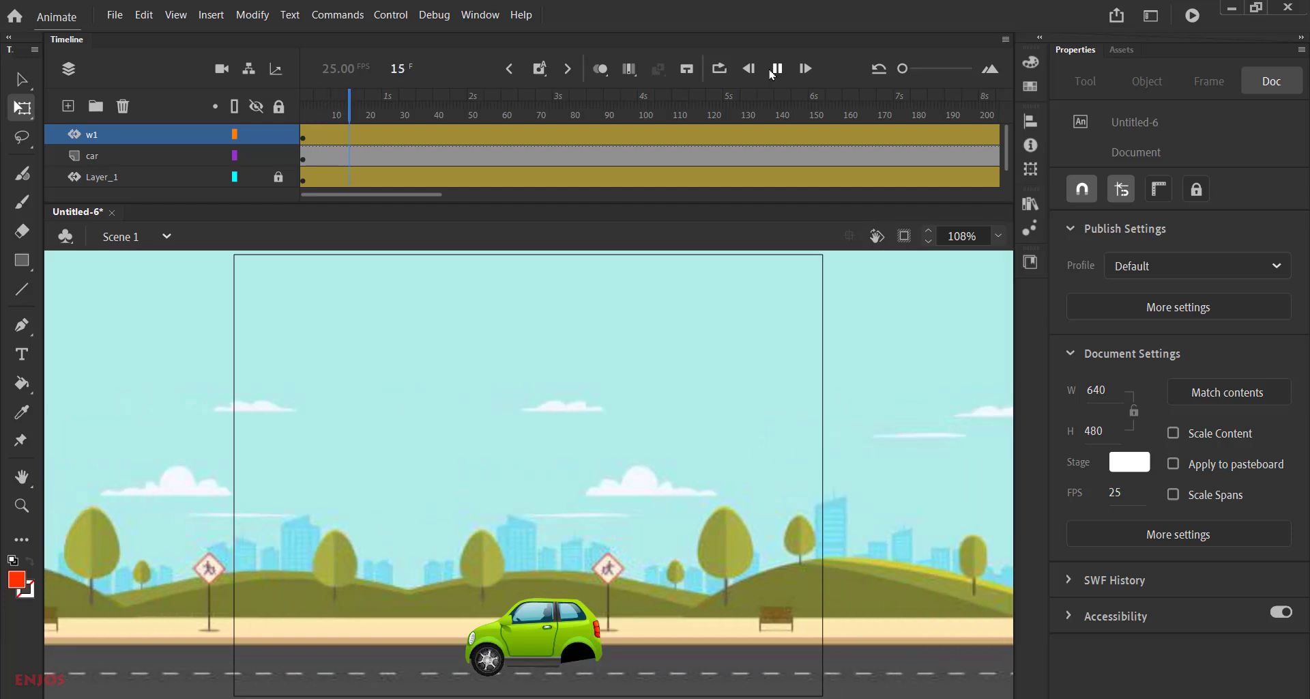
click(776, 69)
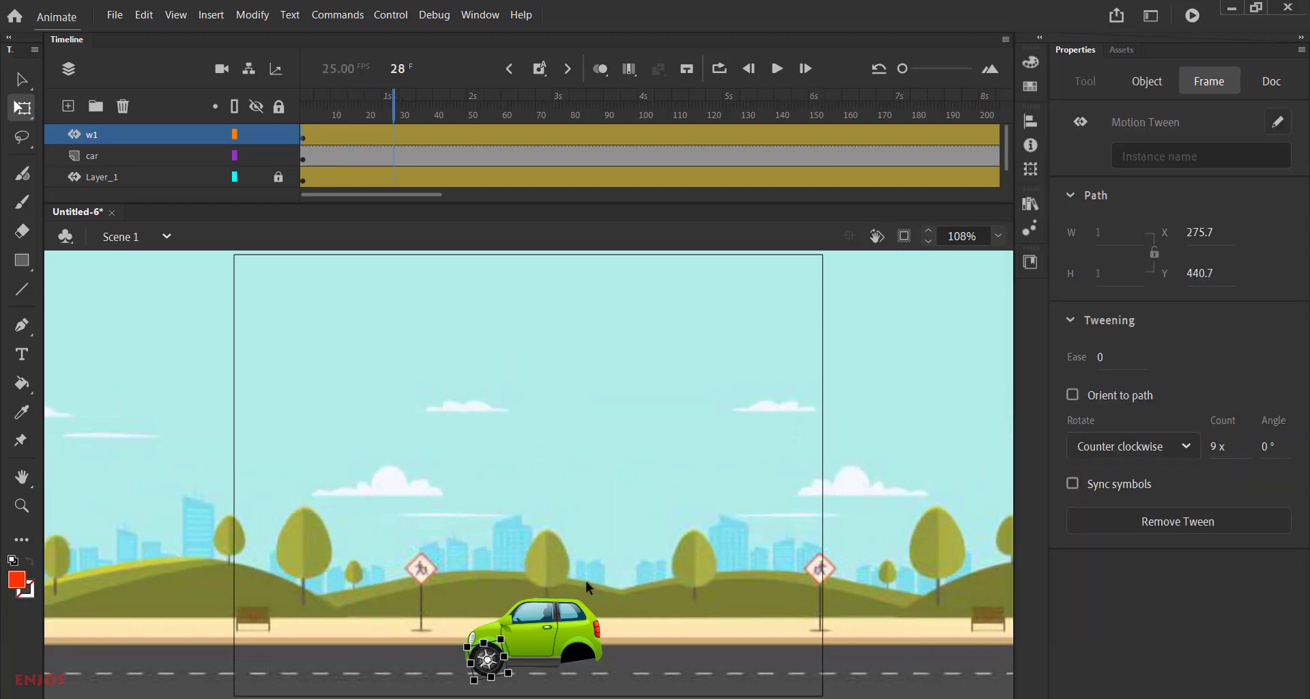
Step: Duplicate the w1 wheel layer with its spinning tween and rename the copy w2
ctrl+scroll(532, 665, up, 5)
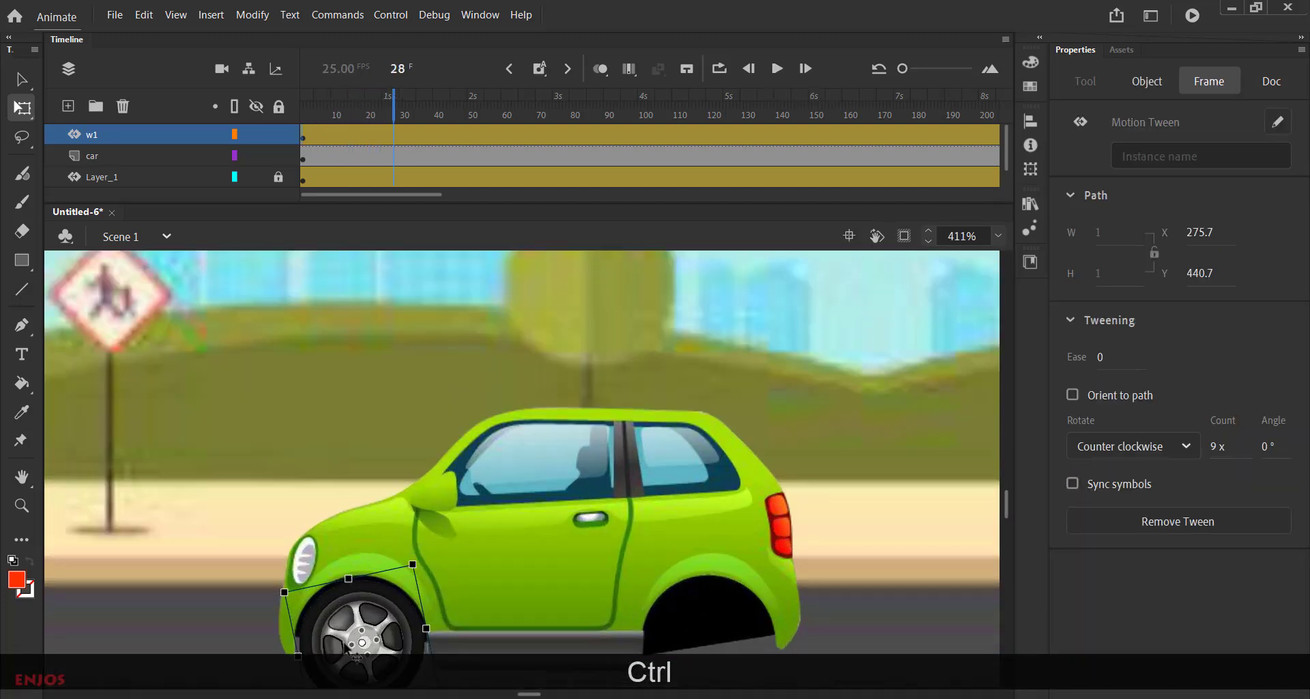
key(space)
drag(712, 477, 713, 353)
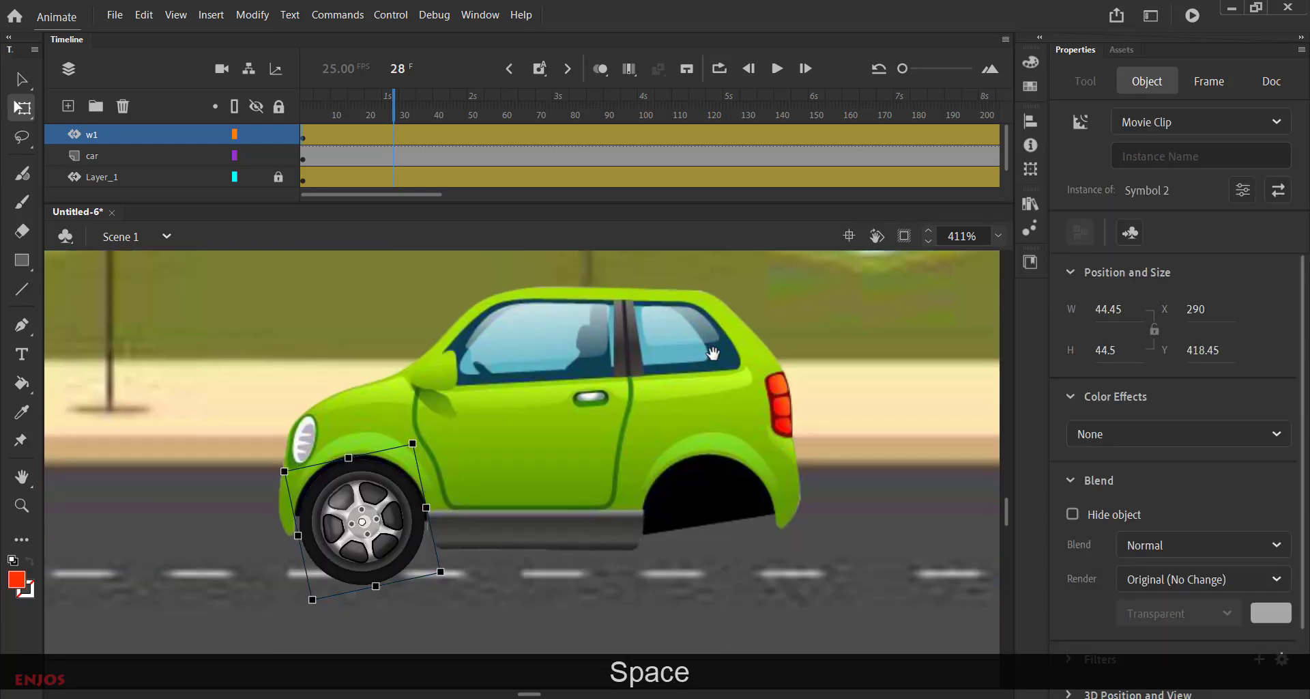
click(105, 140)
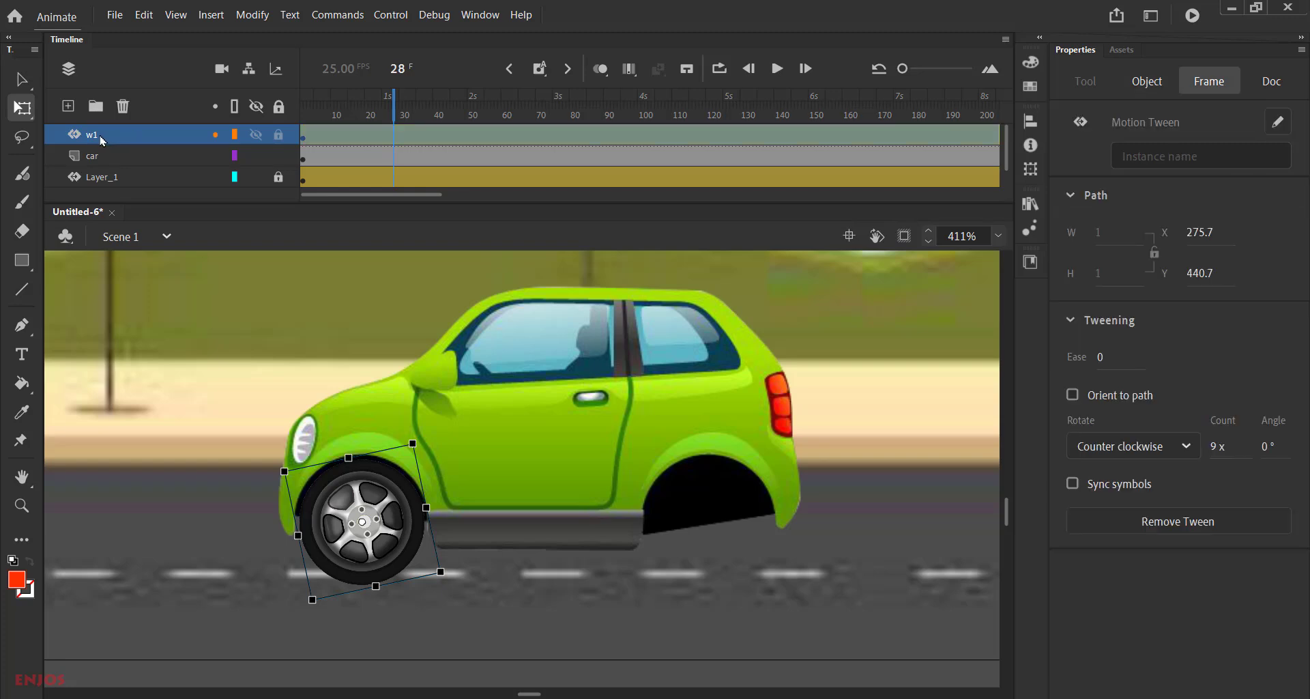
drag(103, 141, 68, 110)
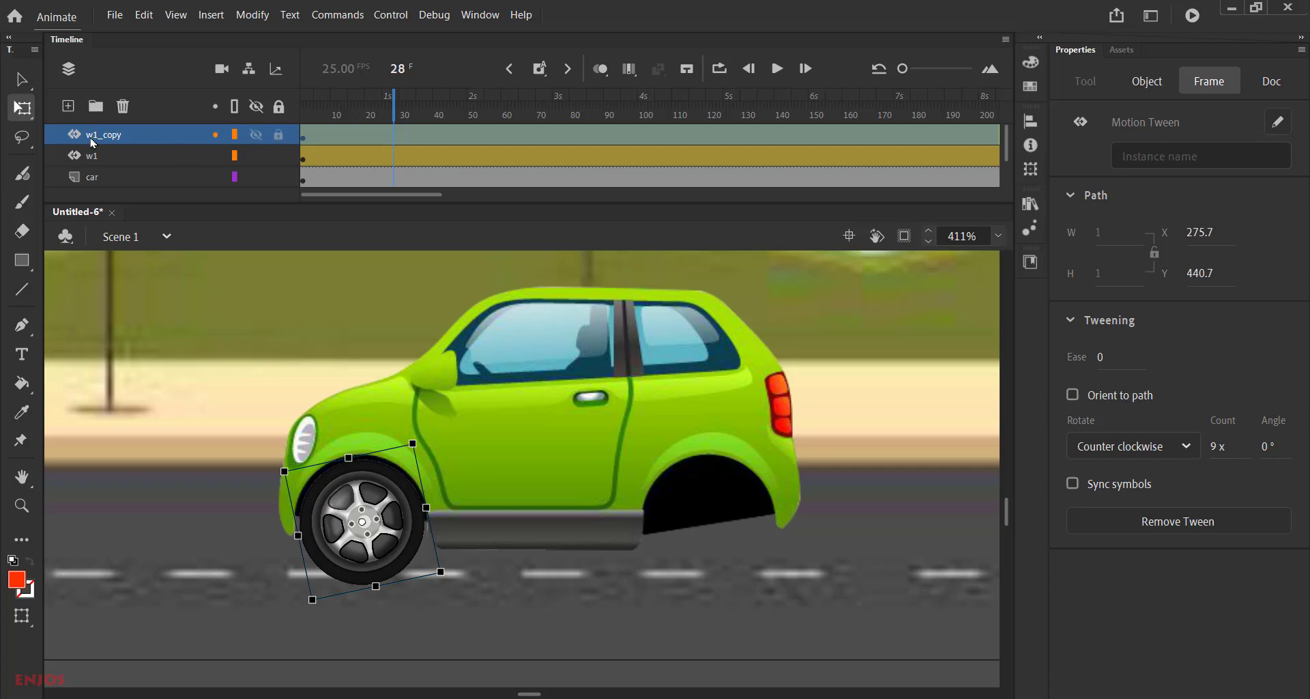
double_click(94, 141)
text(w2)
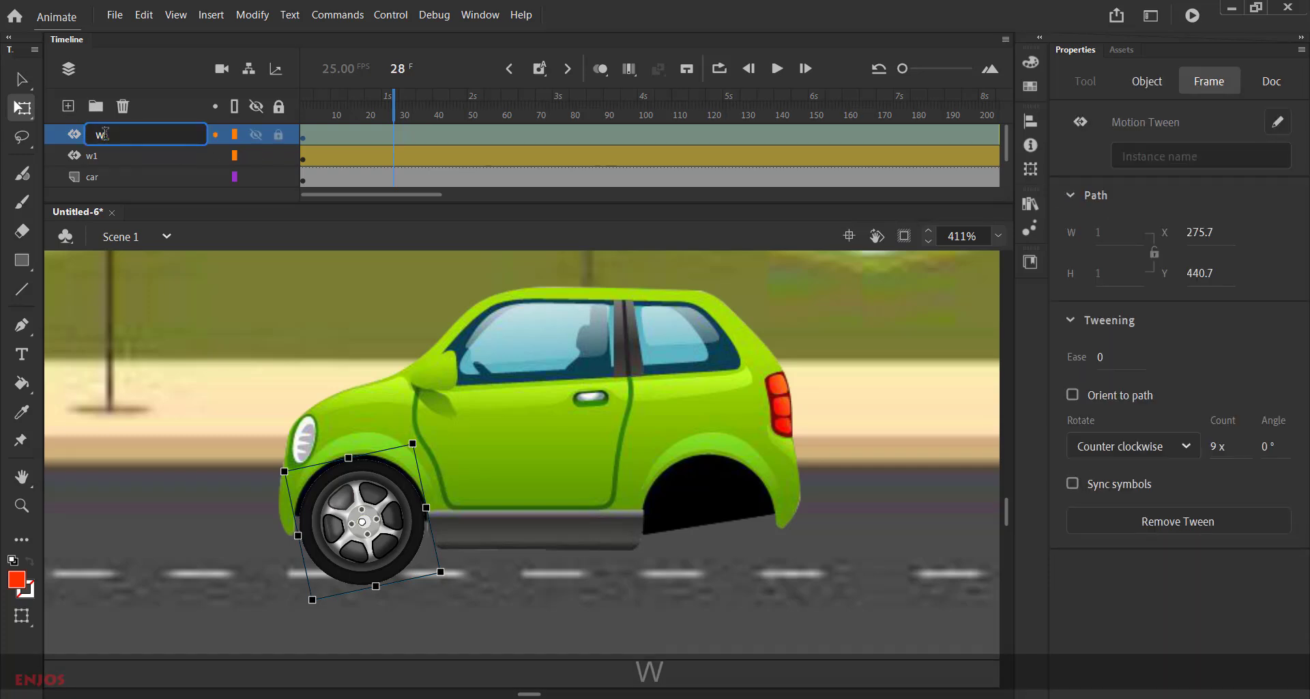
Step: At frame 1 of layer w2, move the copied wheel horizontally into the car's rear wheel arch, to about X 354.5
click(305, 142)
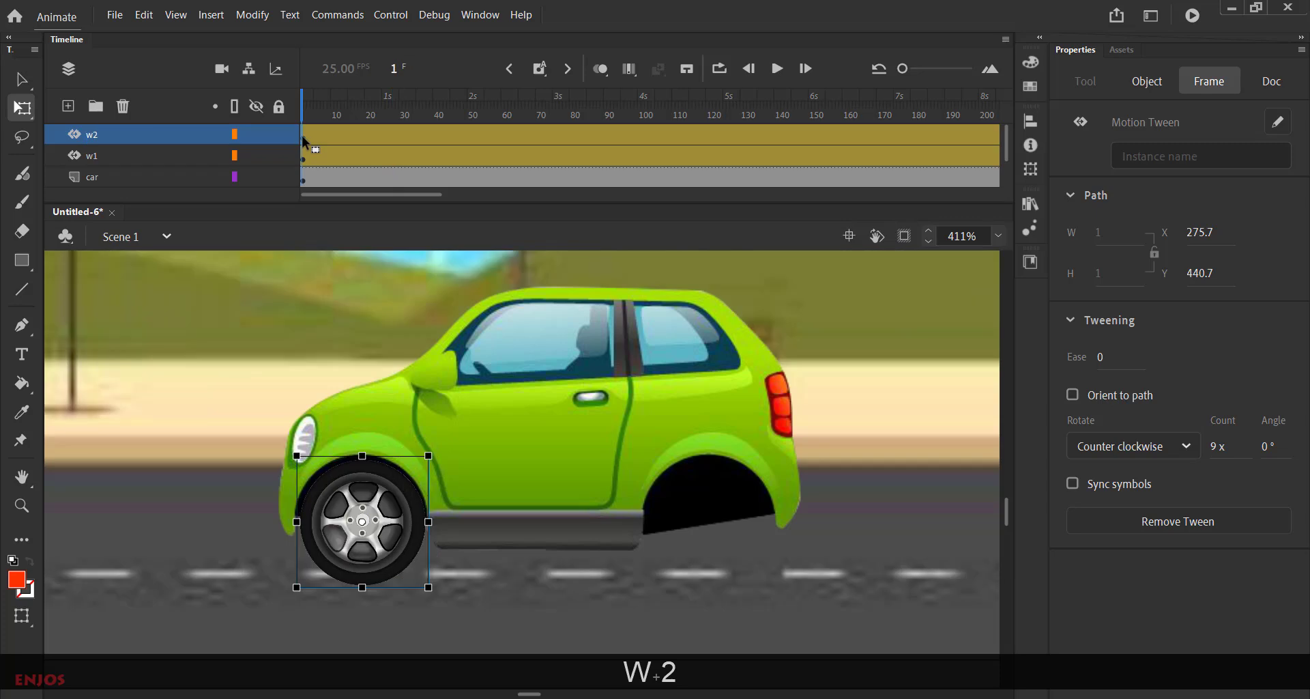
click(398, 551)
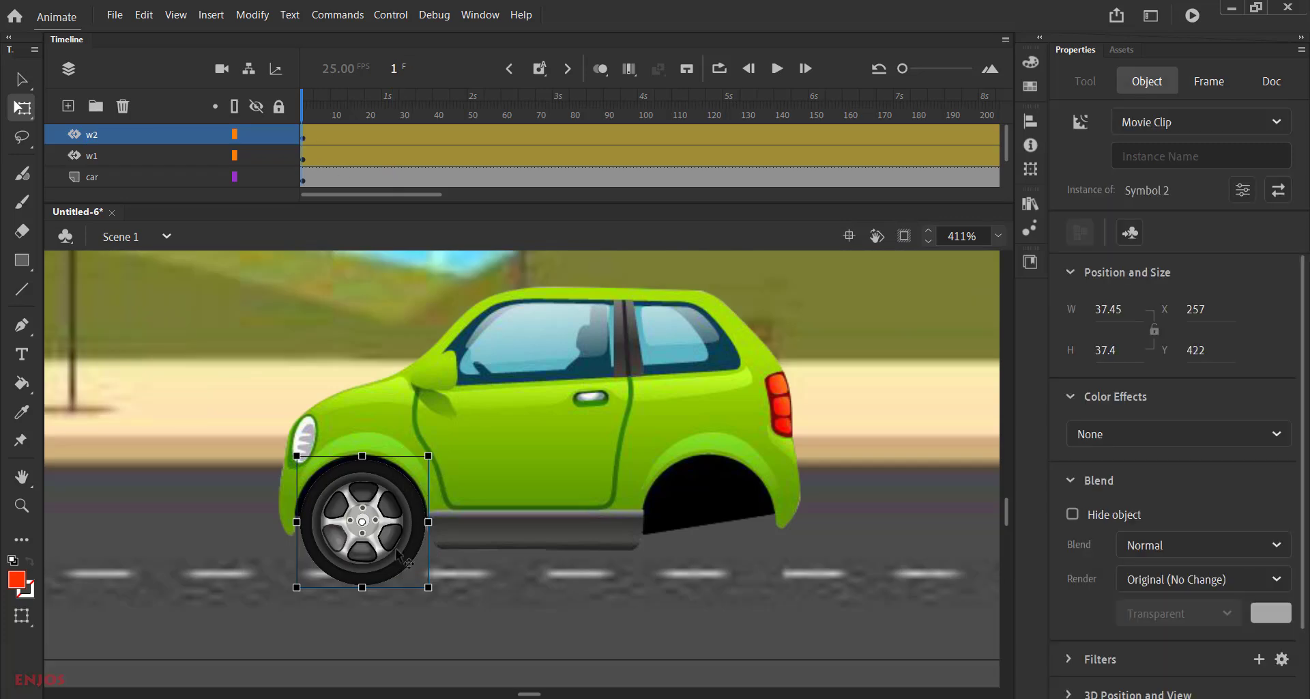
key(shift+Right)
key(shift+Right)
key(shift+Right)
key(shift+Right)
key(shift+Right)
key(shift+Right)
key(shift+Right)
key(shift+Right)
key(shift+Right)
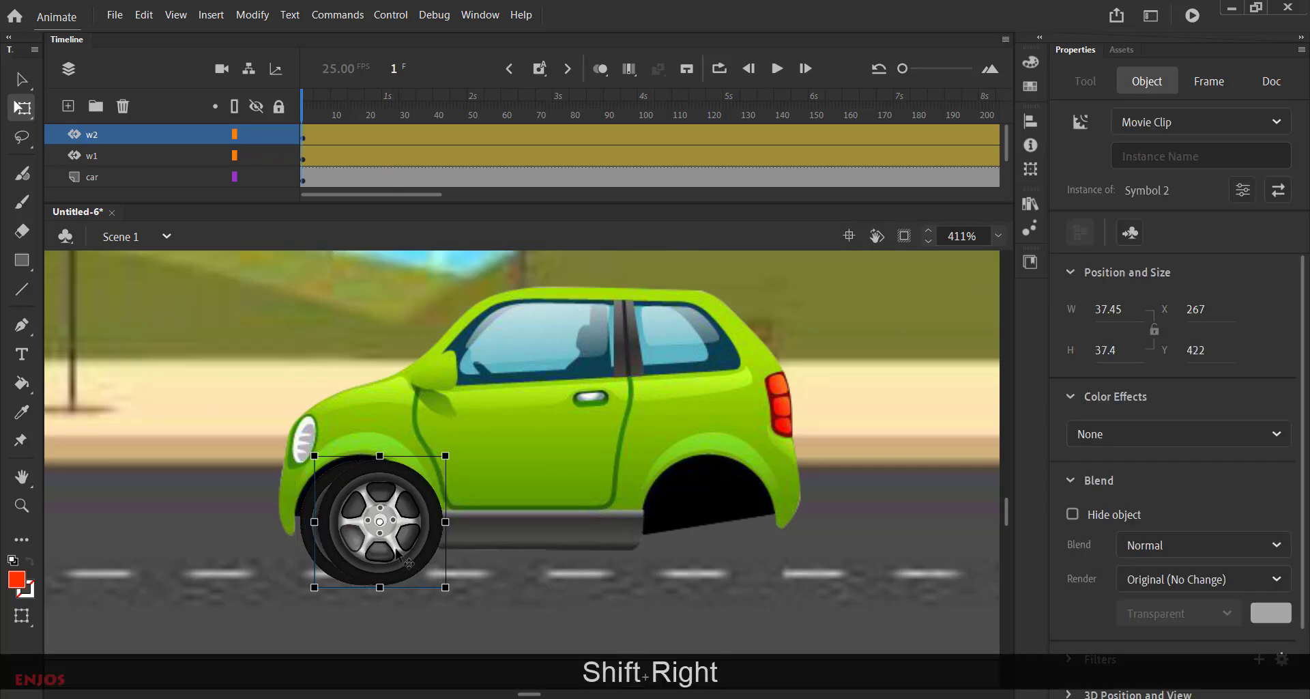
key(shift+Right)
key(shift+Right)
key(shift+Right)
key(shift+Right)
key(shift+Right)
key(shift+Right)
key(shift+Right)
key(shift+Right)
key(shift+Right)
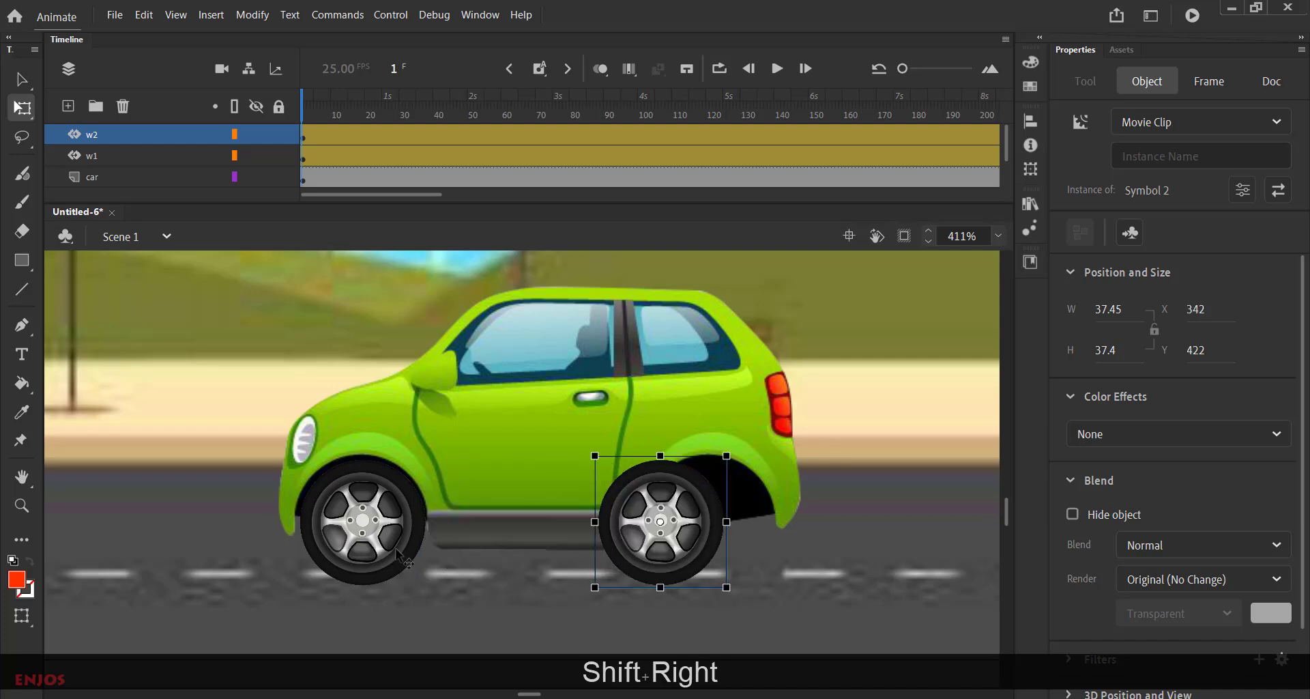
key(shift+Right)
key(shift+Right)
key(shift+Right)
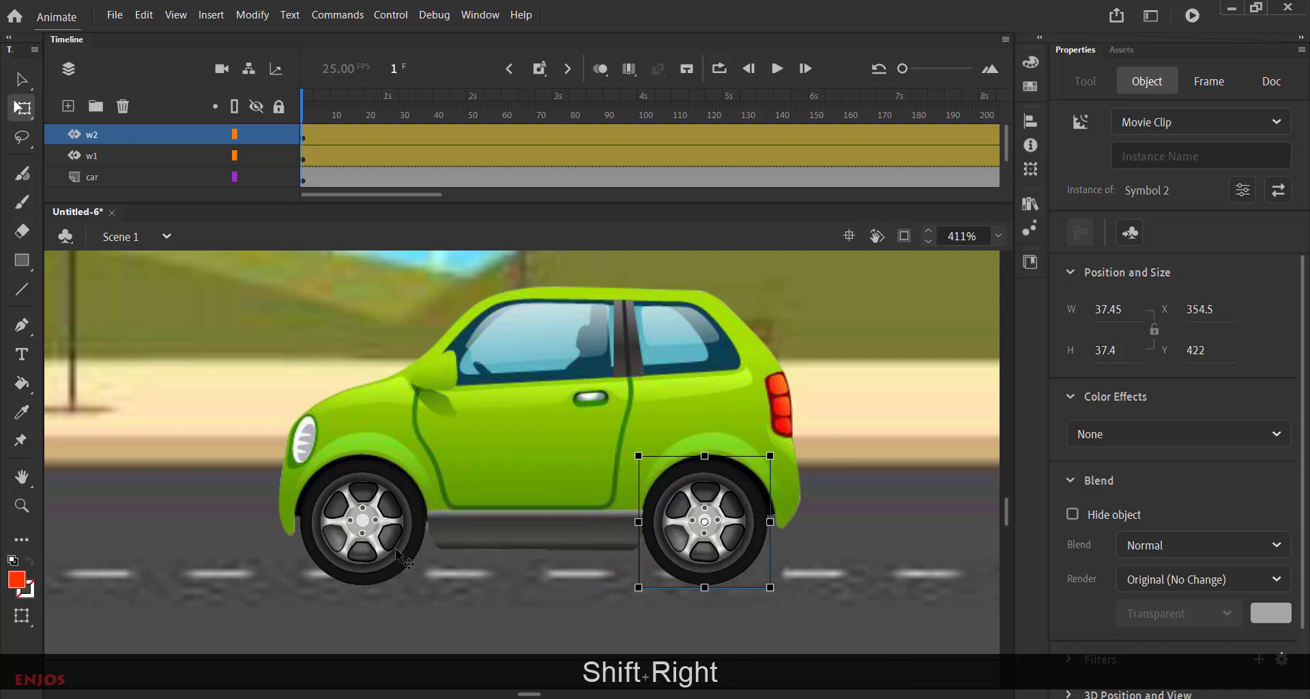
Step: Fine-tune the rear wheel's horizontal position to X 355.75 and test the movie
key(Left)
key(Left)
key(Left)
key(Left)
key(Left)
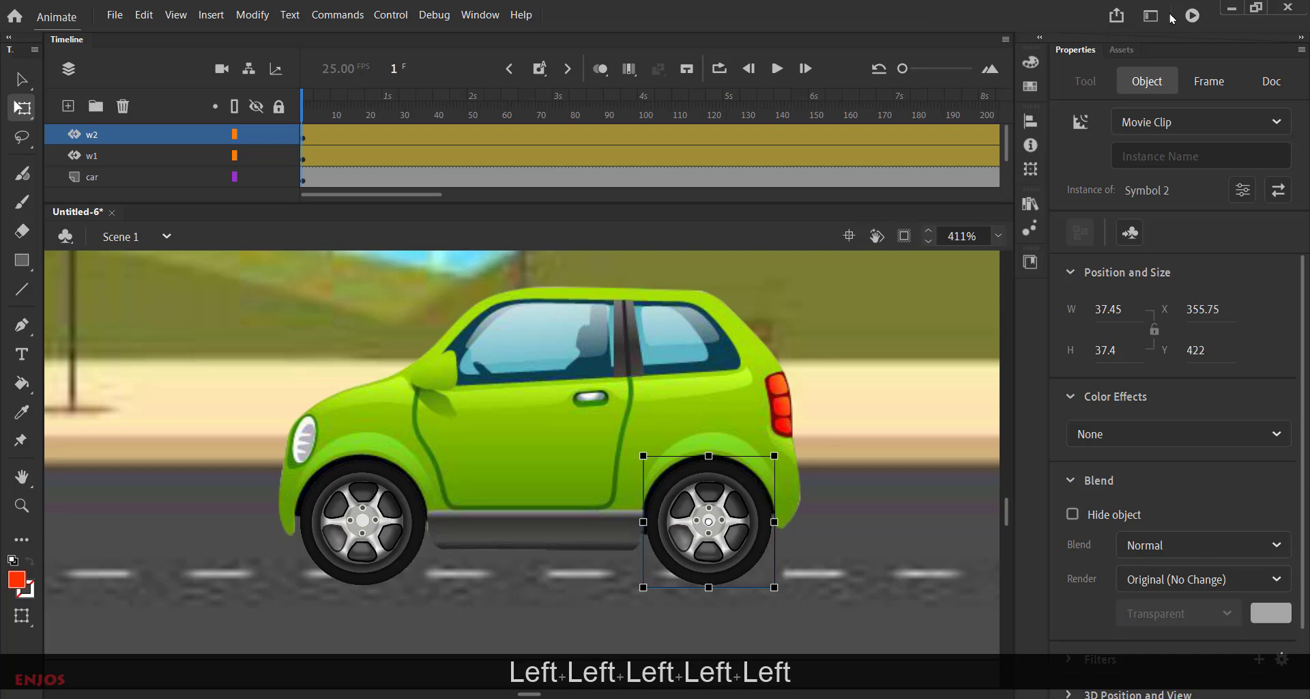
click(1191, 16)
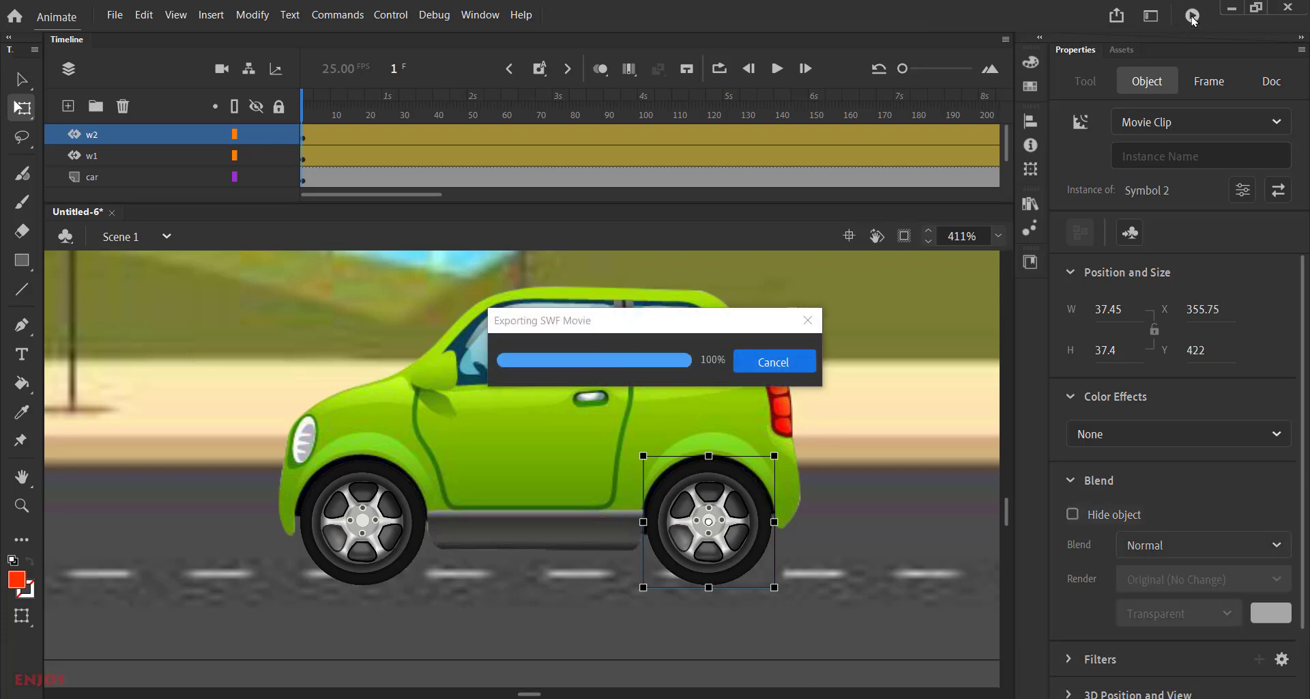